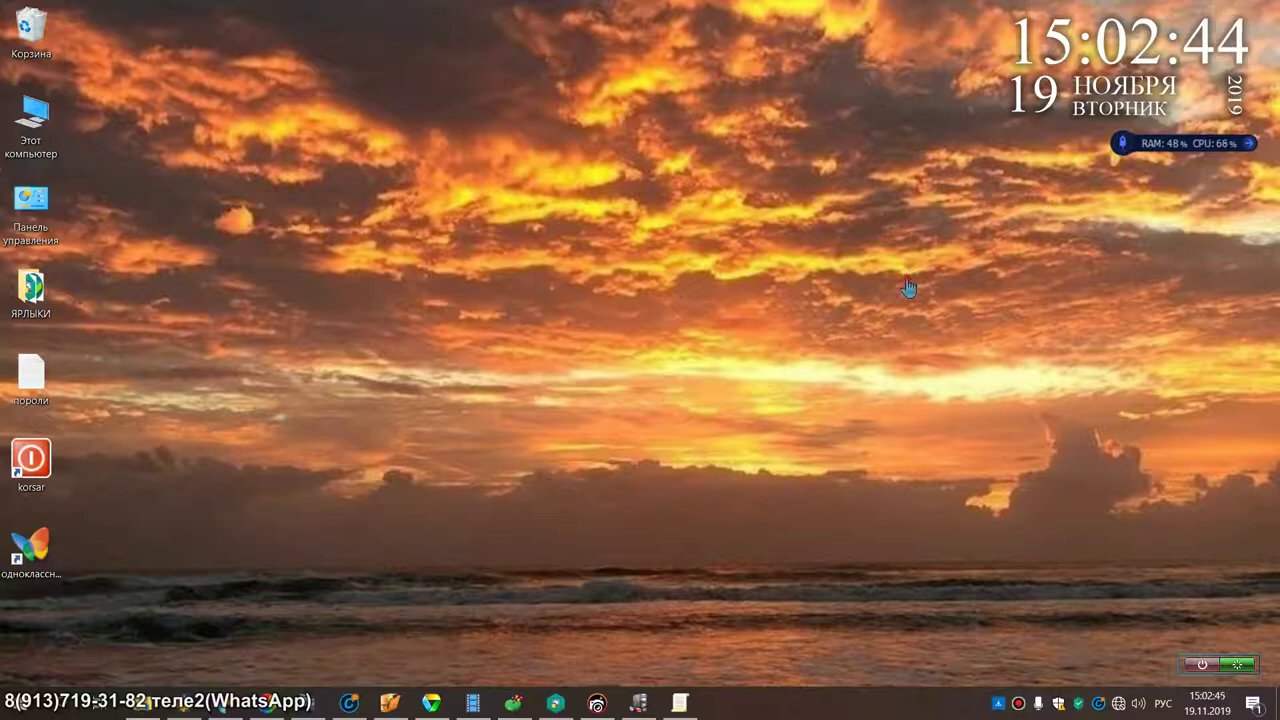
Step: Open Piriform Speccy and highlight the Windows serial number in the operating system details
click(665, 705)
click(665, 705)
click(640, 705)
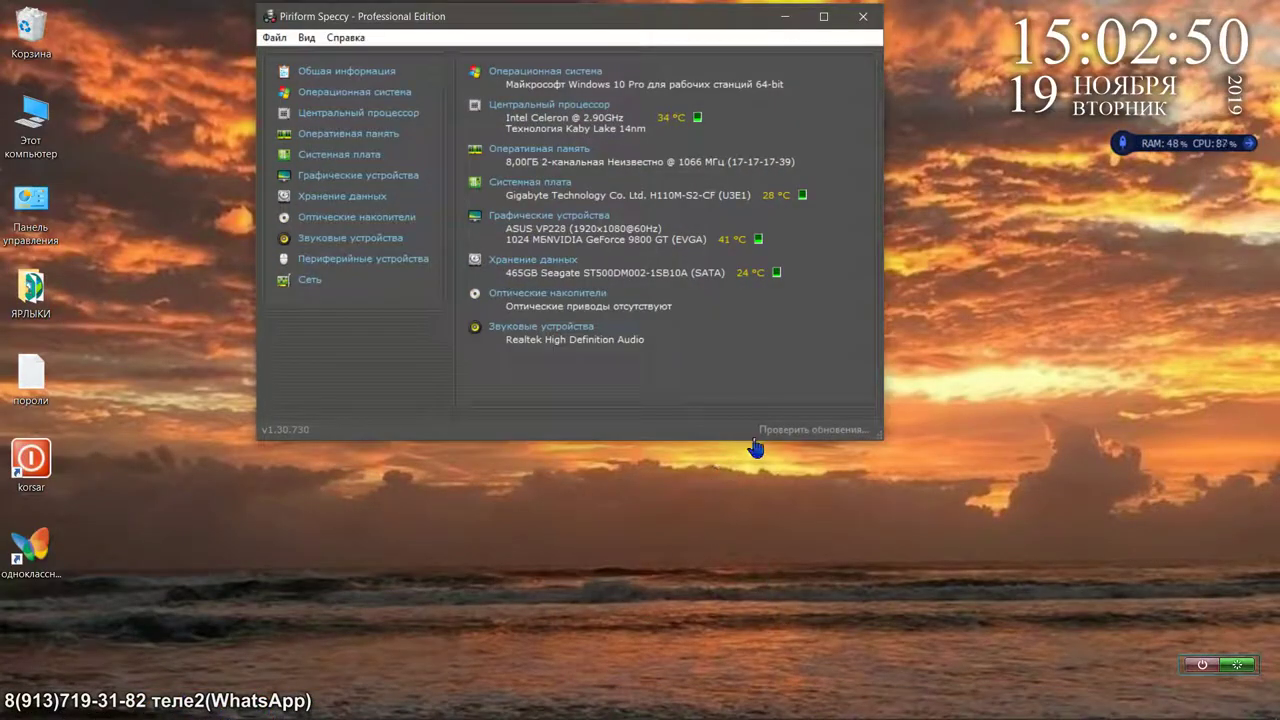
click(529, 73)
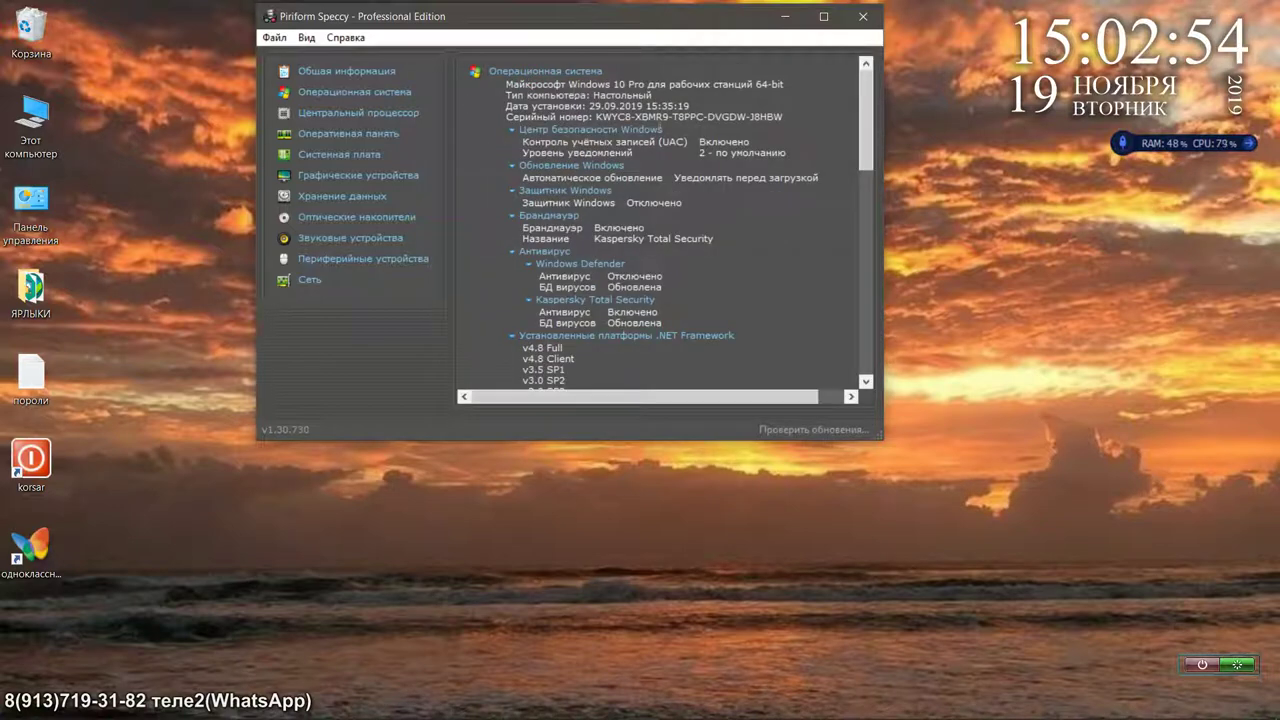
drag(595, 116, 784, 116)
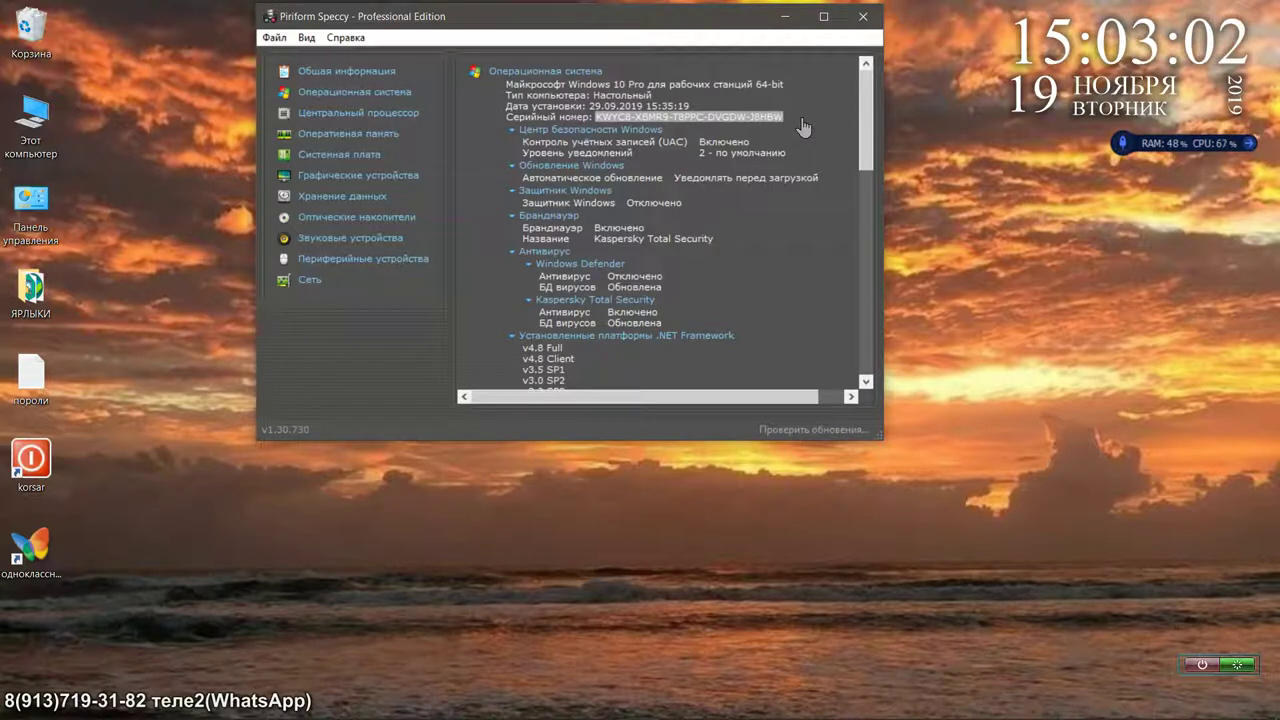
click(405, 97)
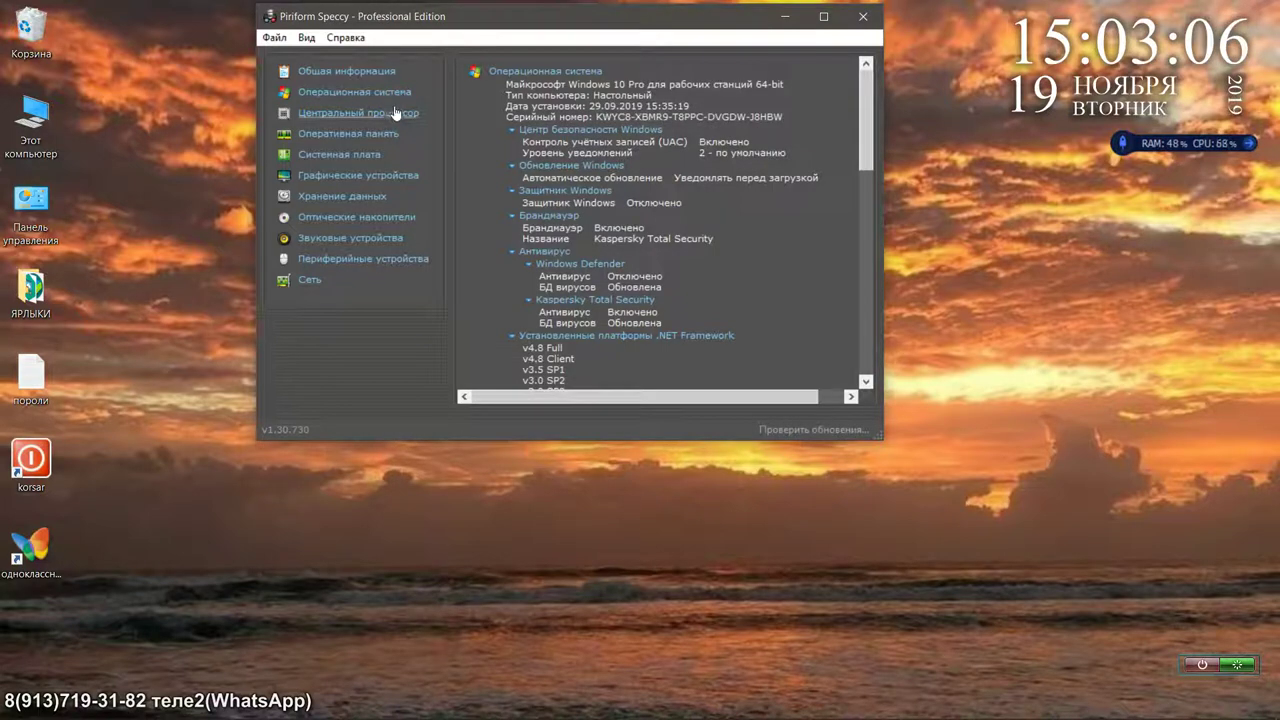
Step: Review the central processor details, including the cache information and the per-core table
click(395, 113)
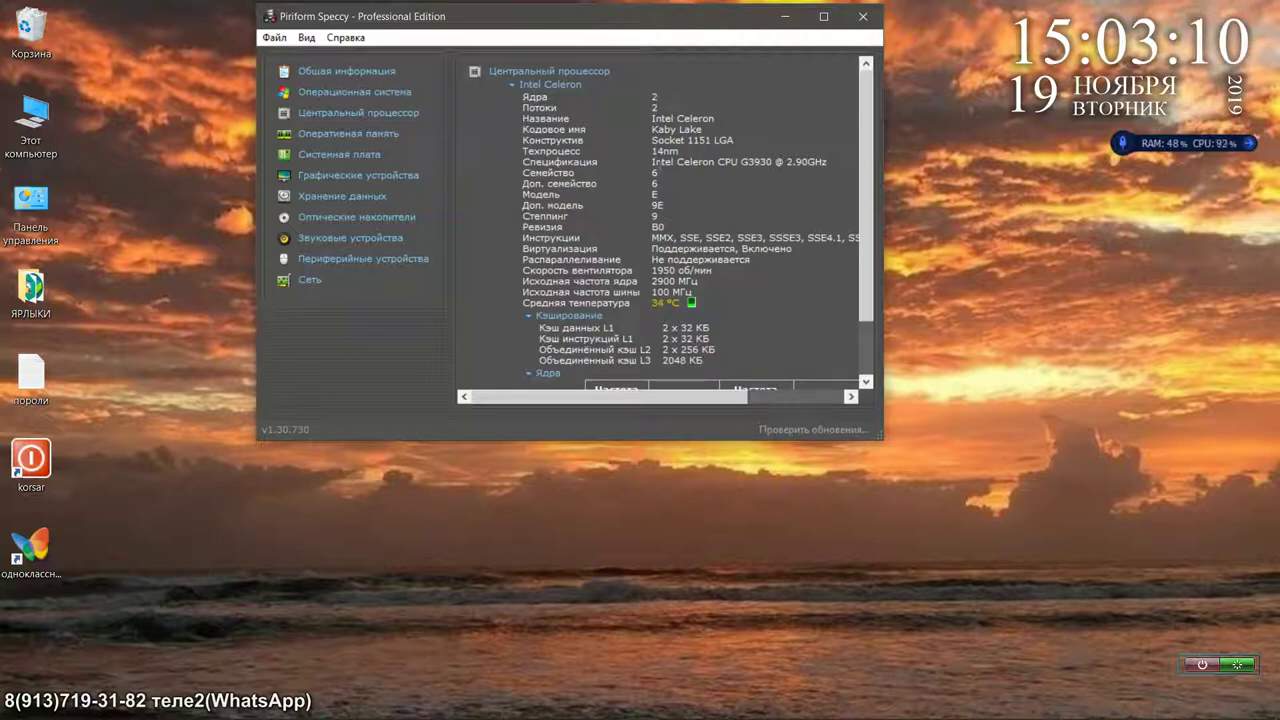
scroll(646, 150, down, 2)
scroll(660, 220, down, 1)
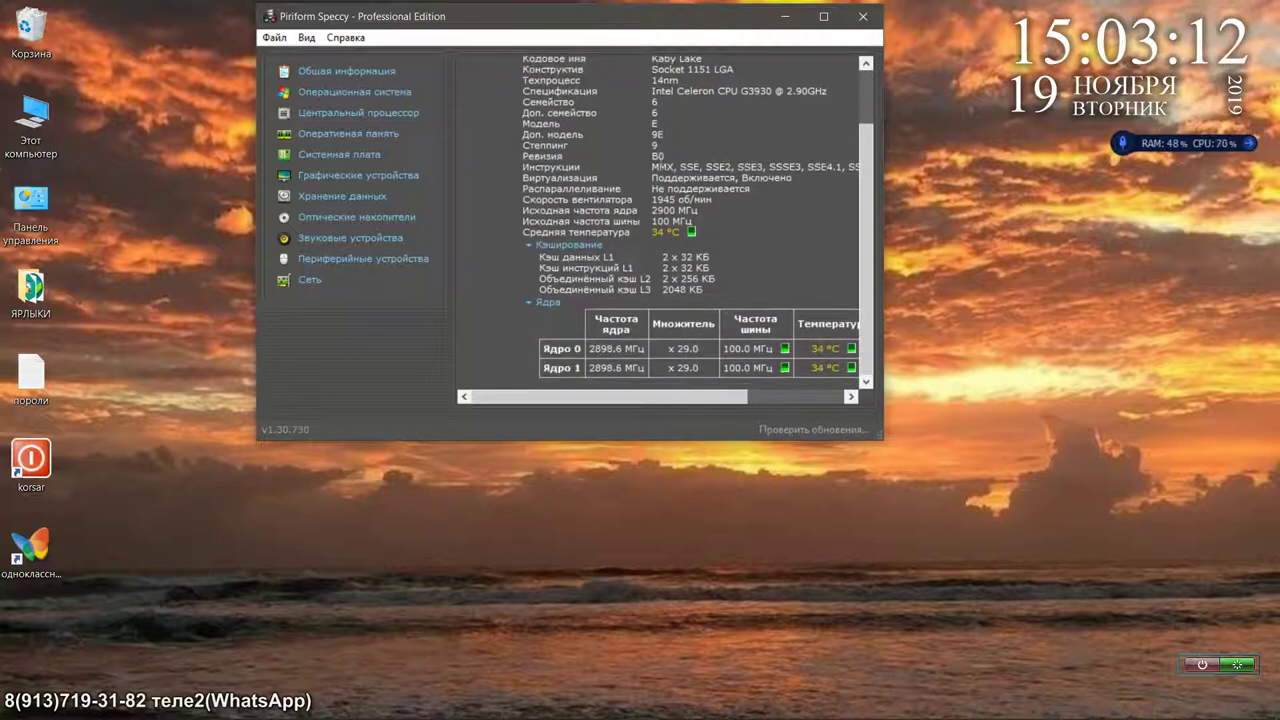
scroll(660, 220, up, 1)
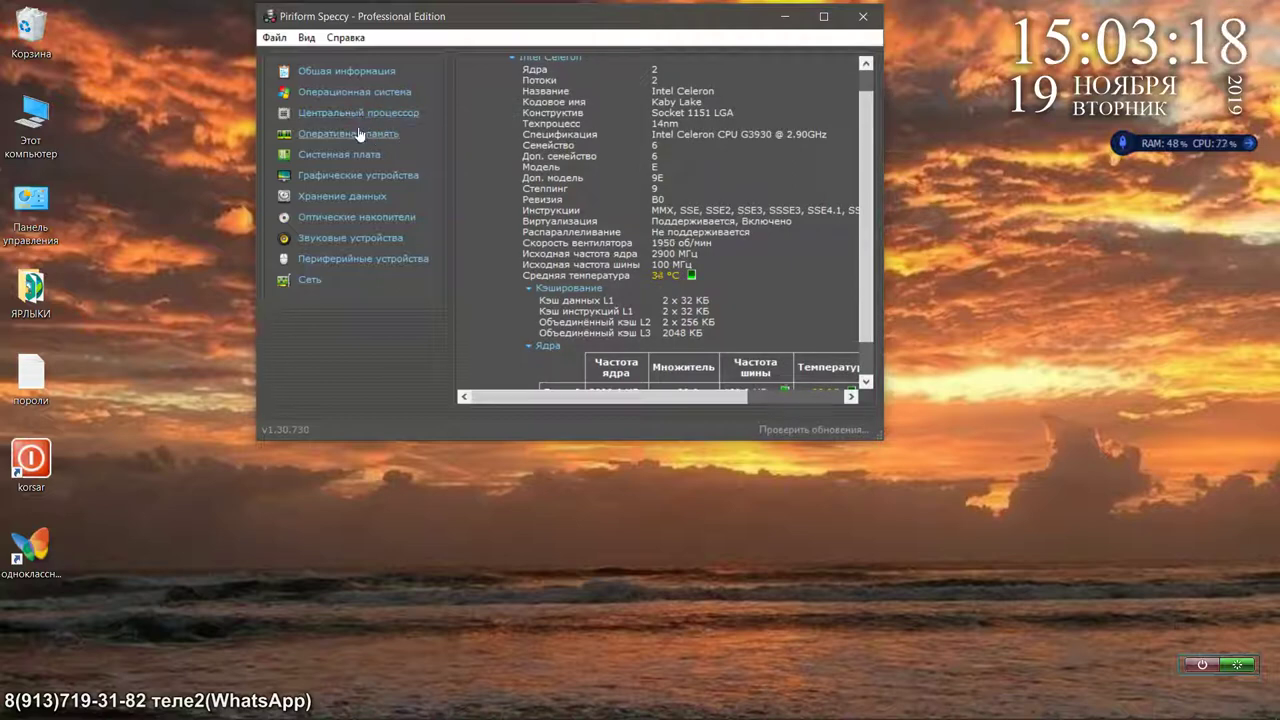
scroll(524, 168, up, 1)
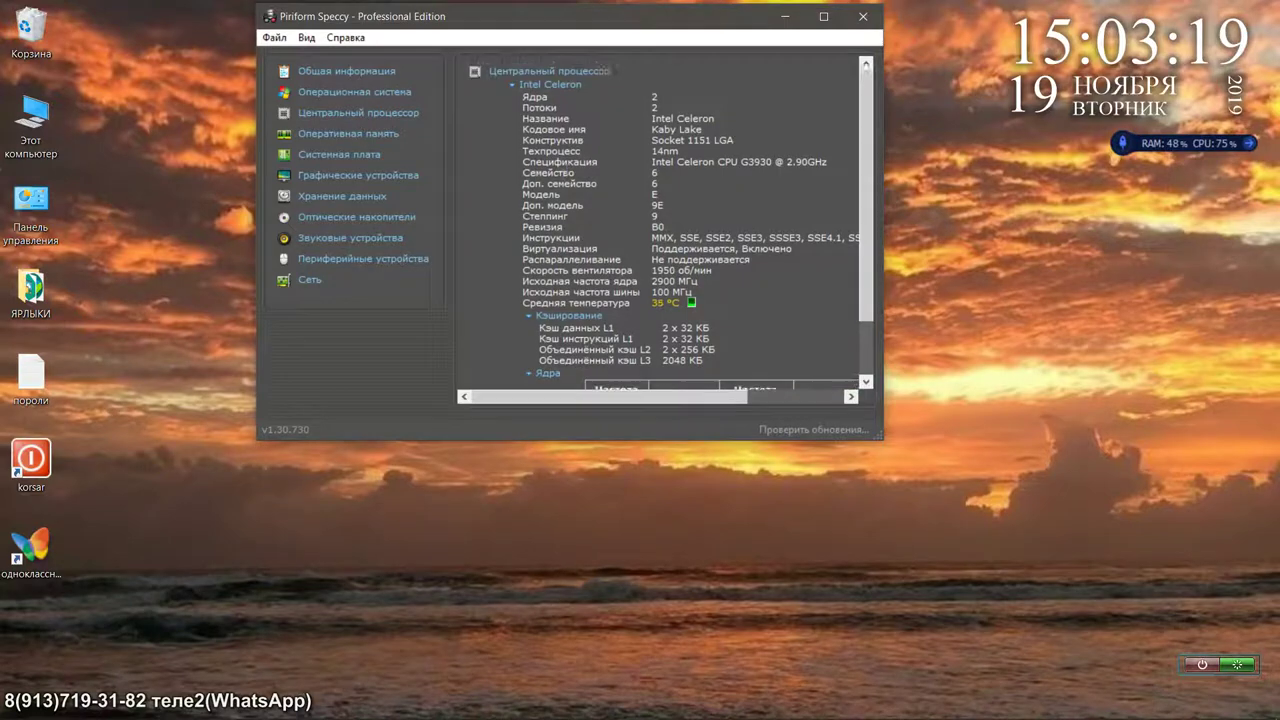
Step: Review the RAM details and the motherboard details, through to the last PCI-E slot
click(364, 136)
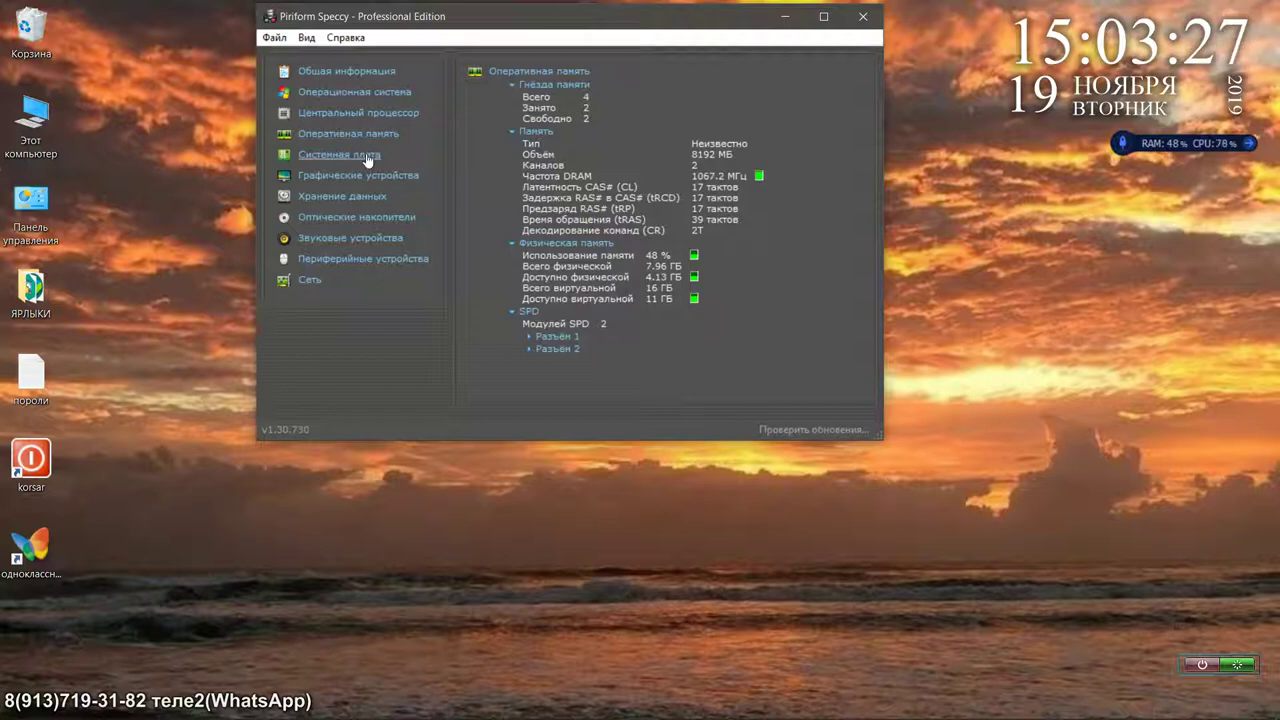
click(367, 160)
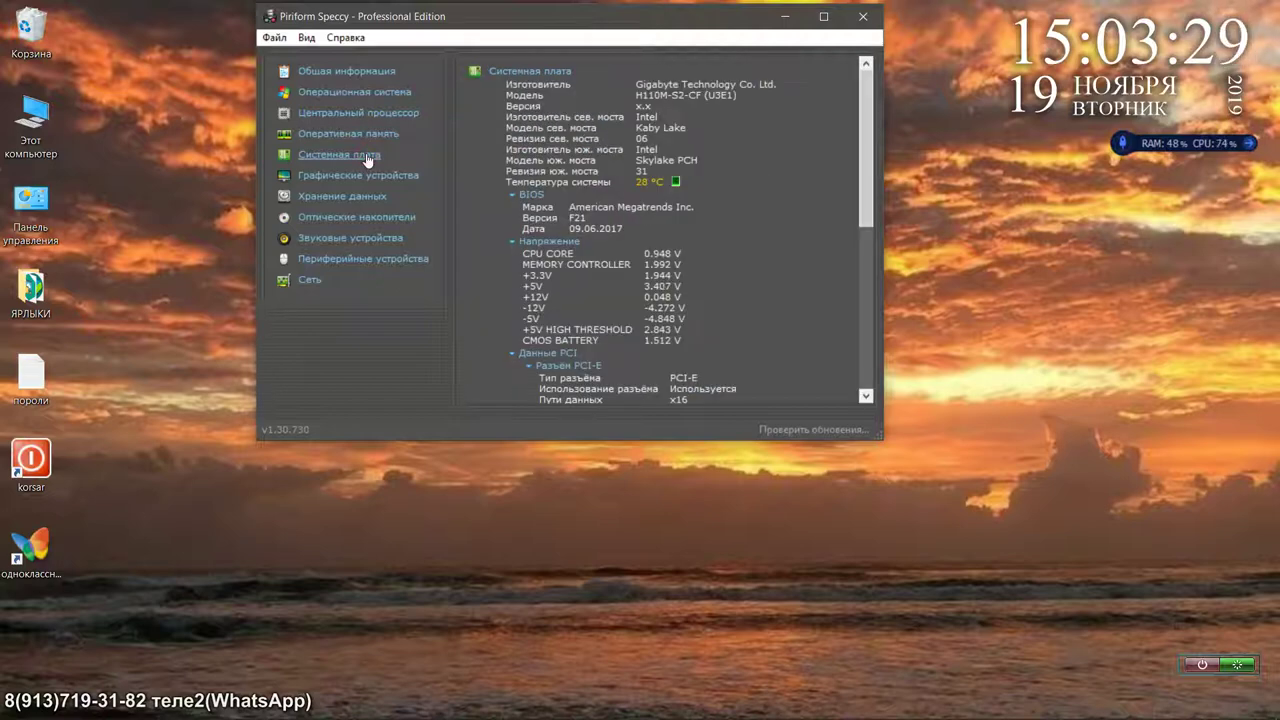
scroll(603, 156, down, 1)
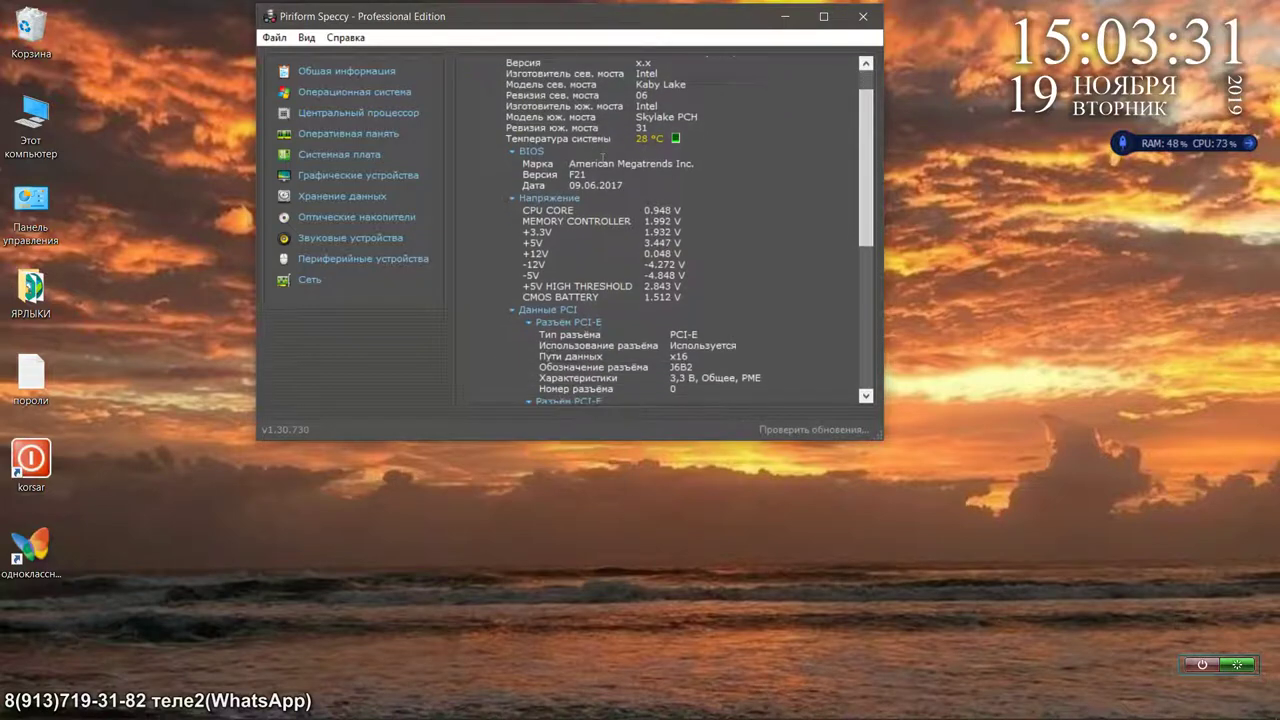
scroll(603, 156, down, 6)
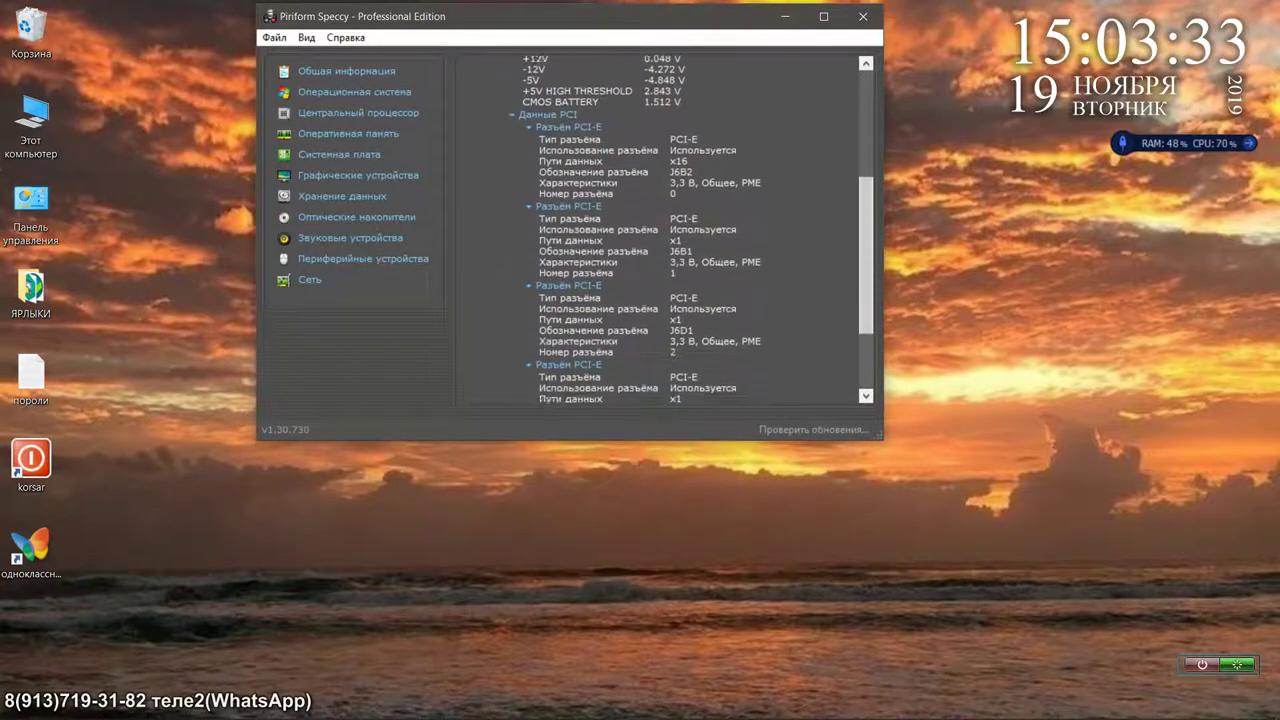
scroll(603, 170, down, 4)
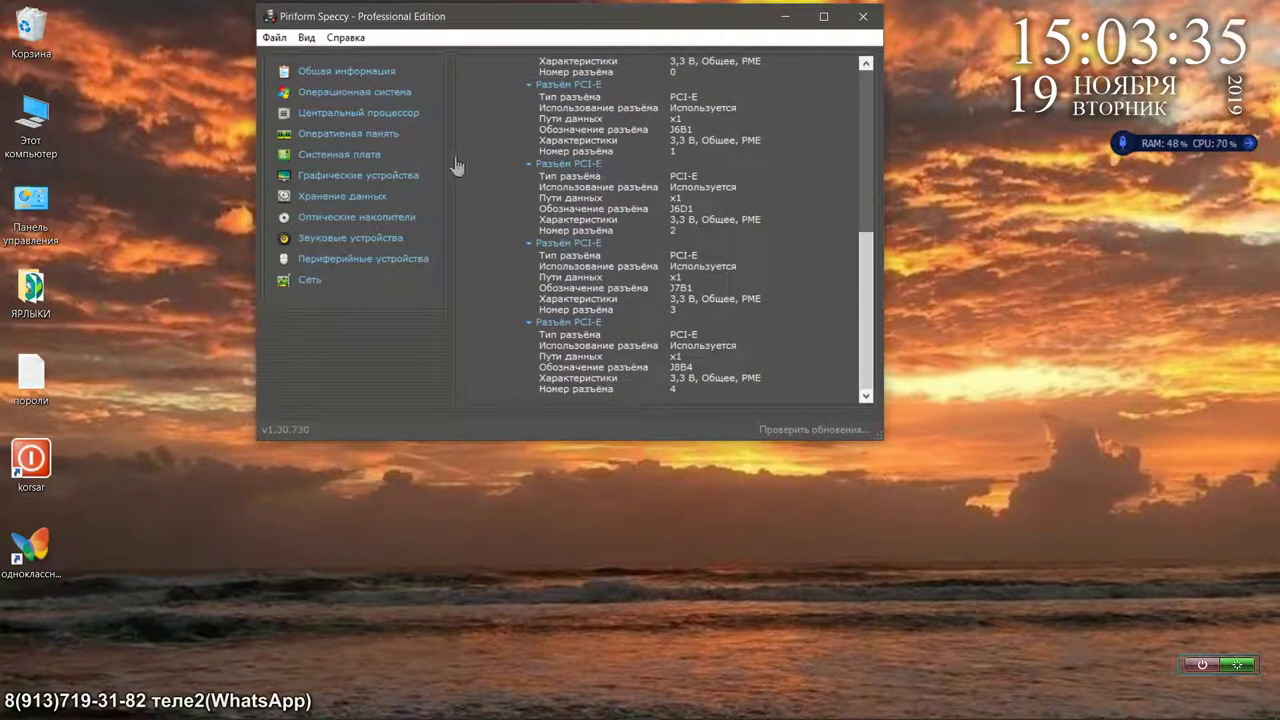
Step: Review the graphics device details and the hard disk's specifications under data storage, highlighting the listed properties
click(370, 177)
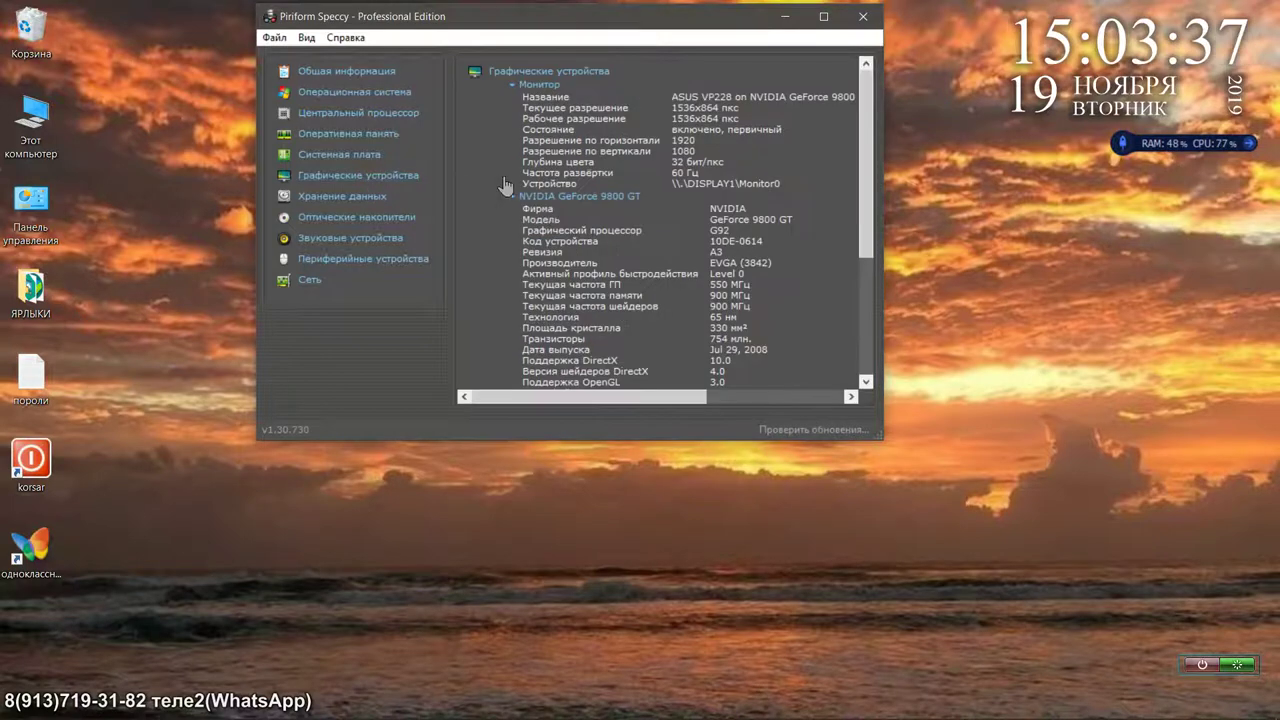
drag(633, 117, 820, 376)
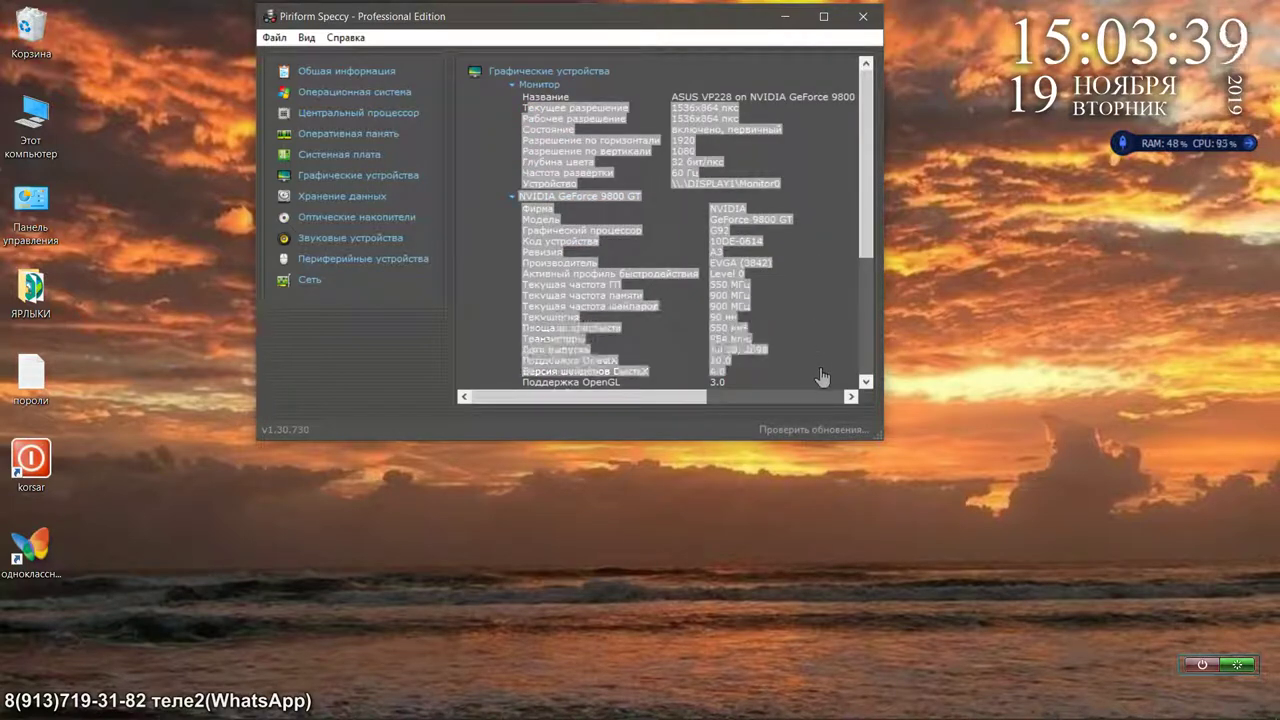
click(383, 200)
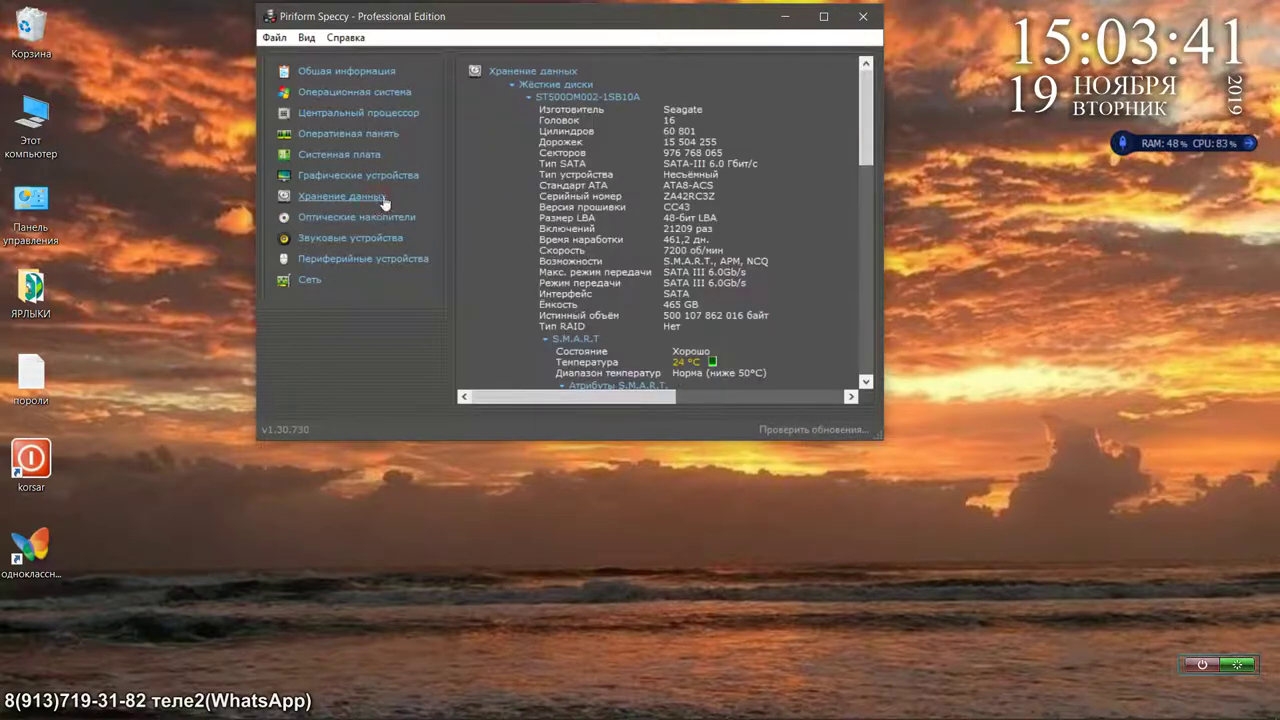
drag(532, 107, 808, 377)
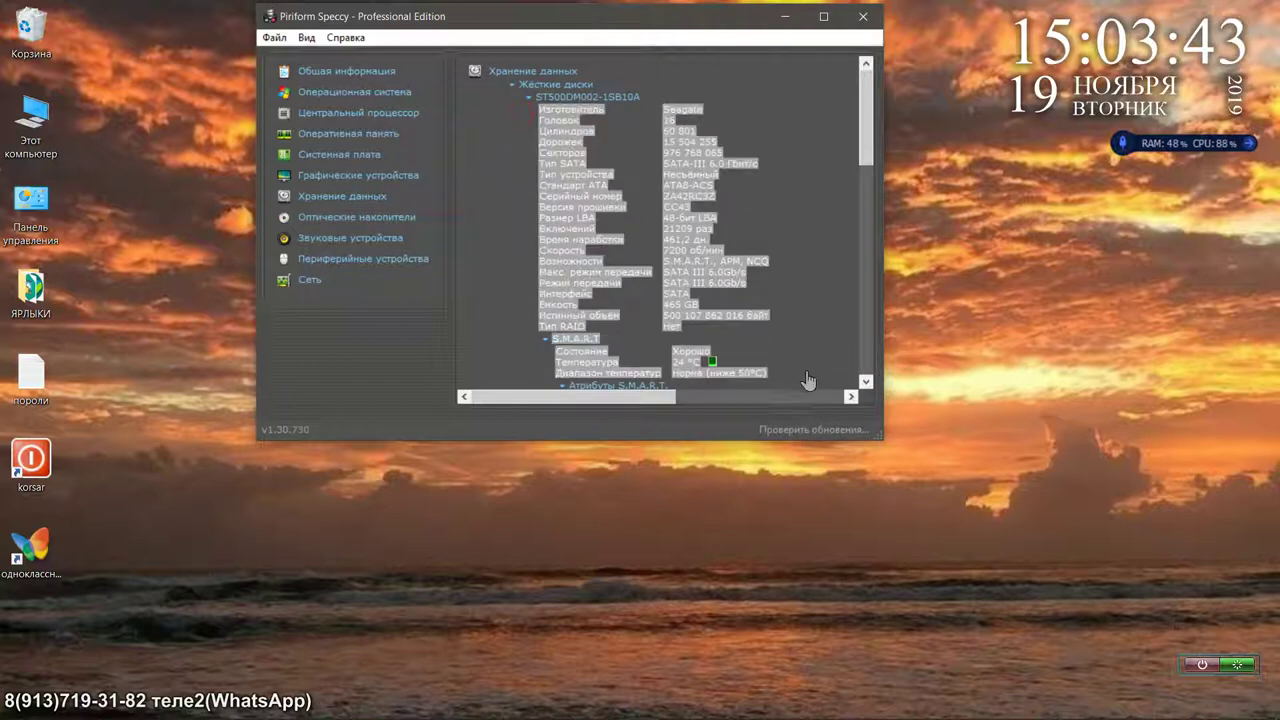
click(829, 325)
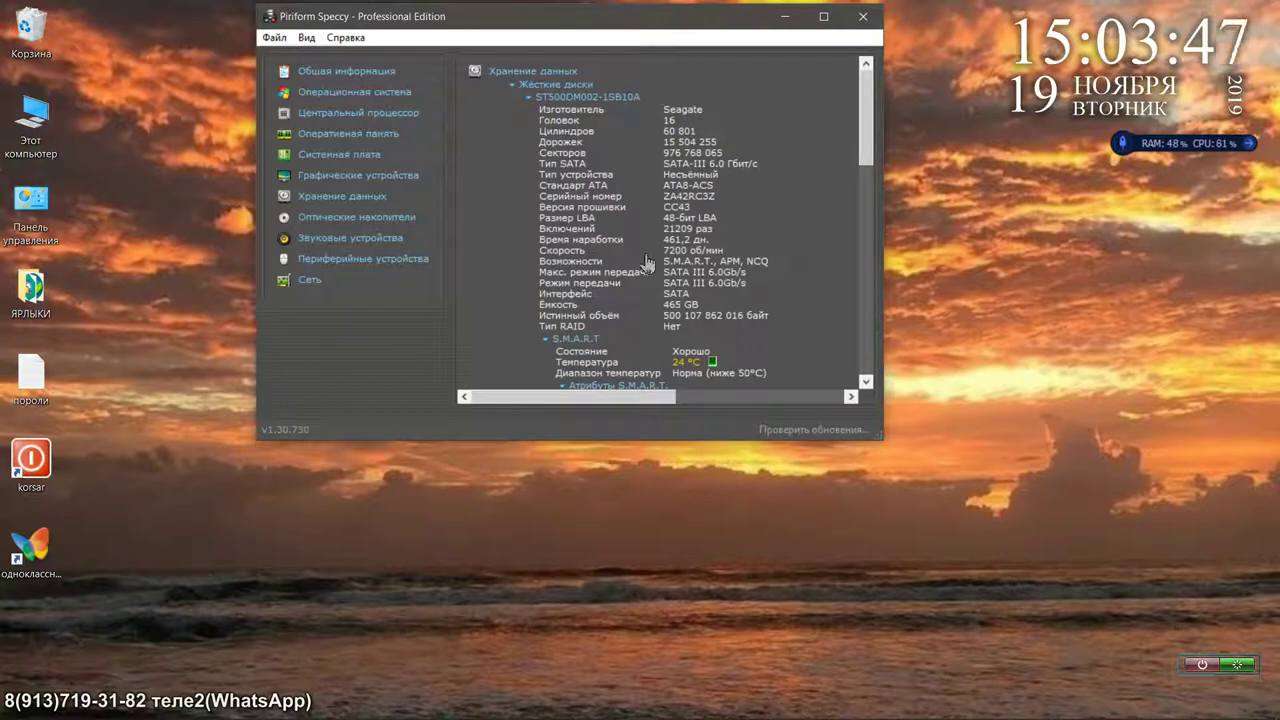
Step: Highlight the hard disk's capabilities row (Возможности) with its S.M.A.R.T. entry, and close Speccy
drag(532, 261, 770, 260)
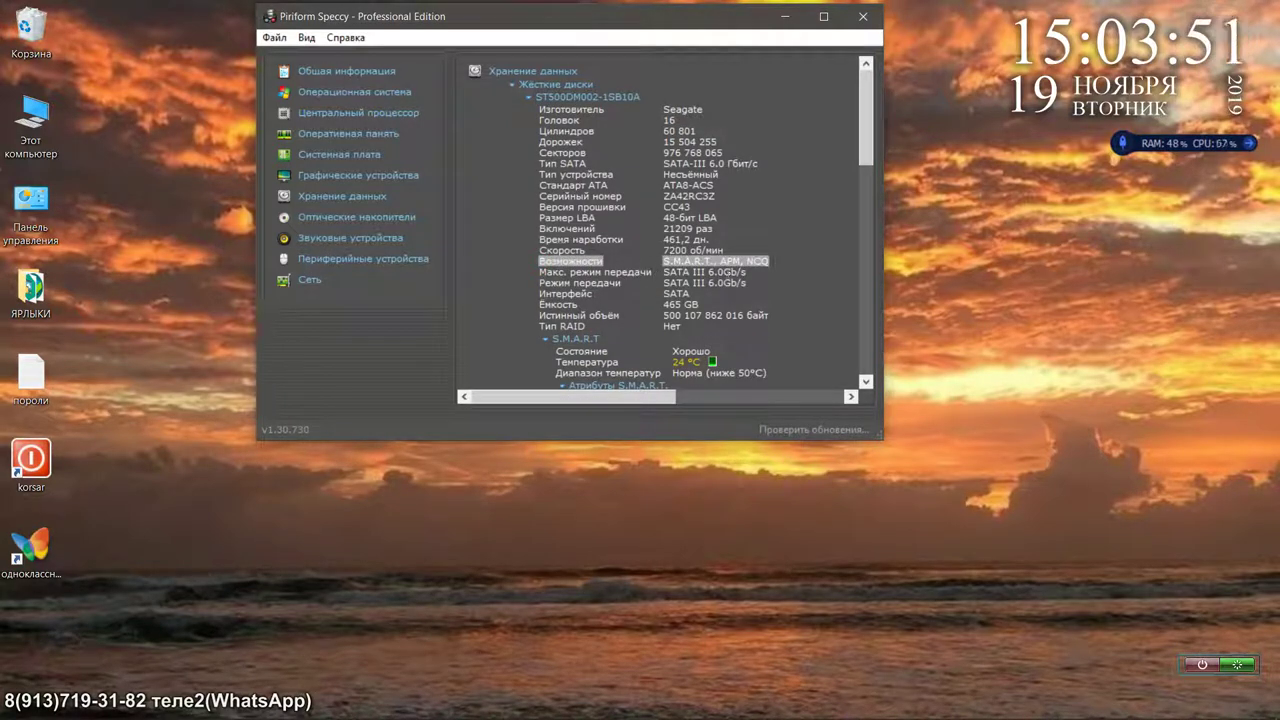
click(799, 302)
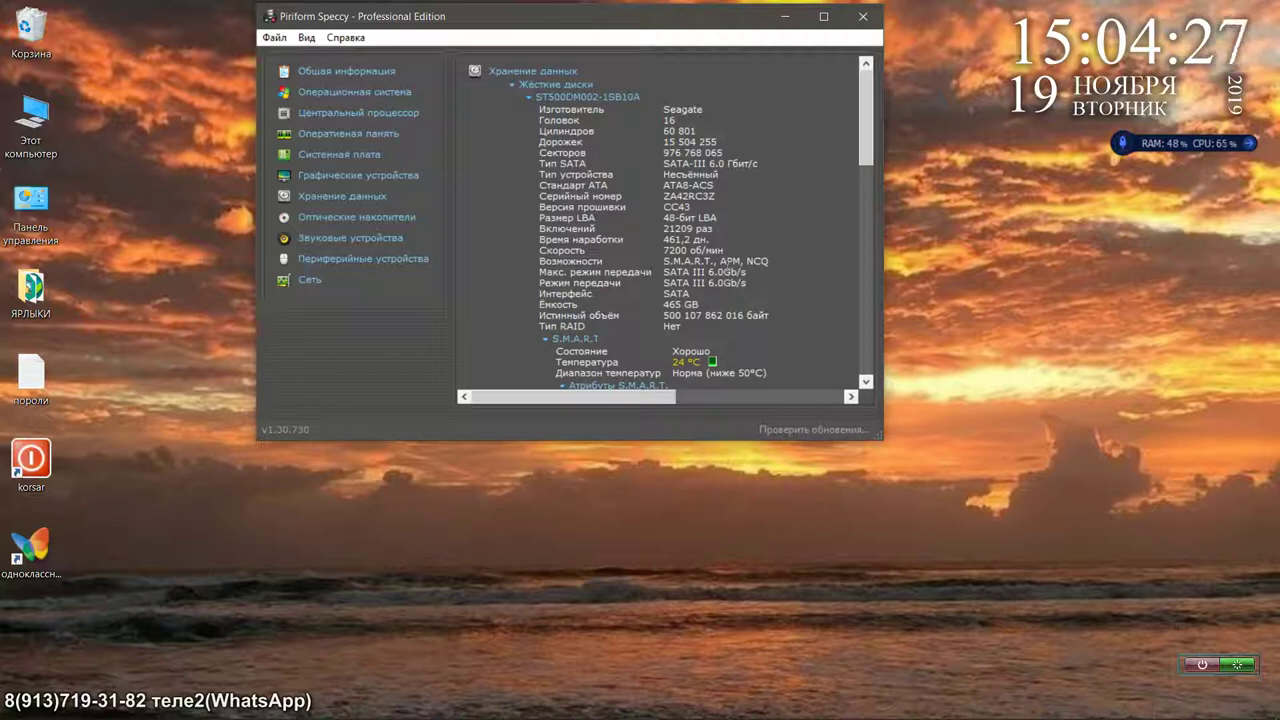
click(865, 18)
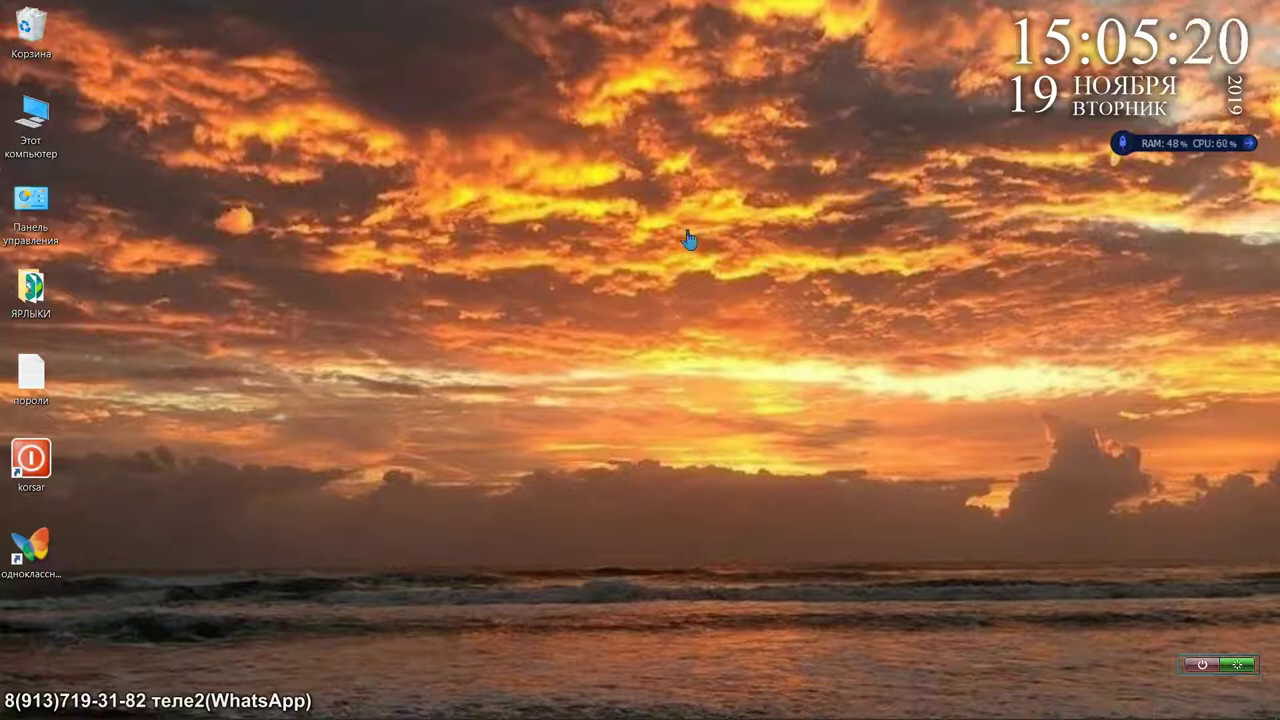
Step: Check which file systems are offered for formatting local disk G: from This PC, and close the format dialog without formatting
double_click(42, 124)
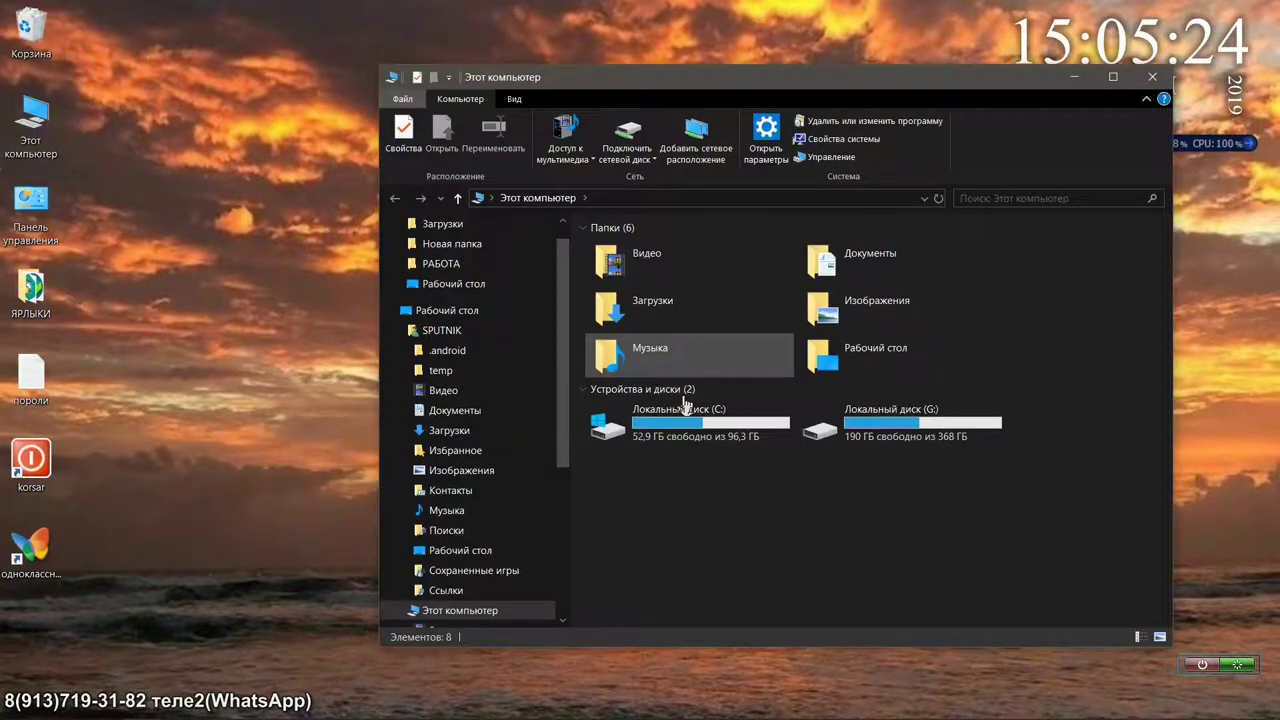
click(868, 430)
right_click(870, 430)
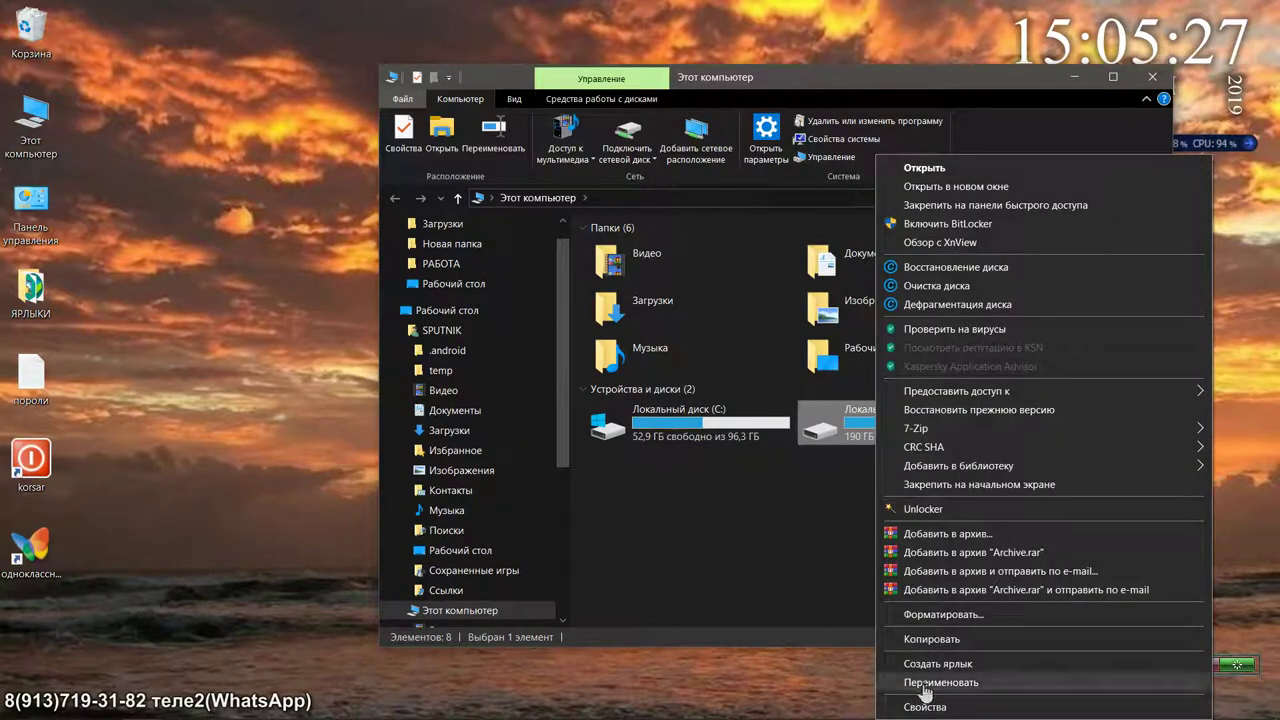
click(943, 614)
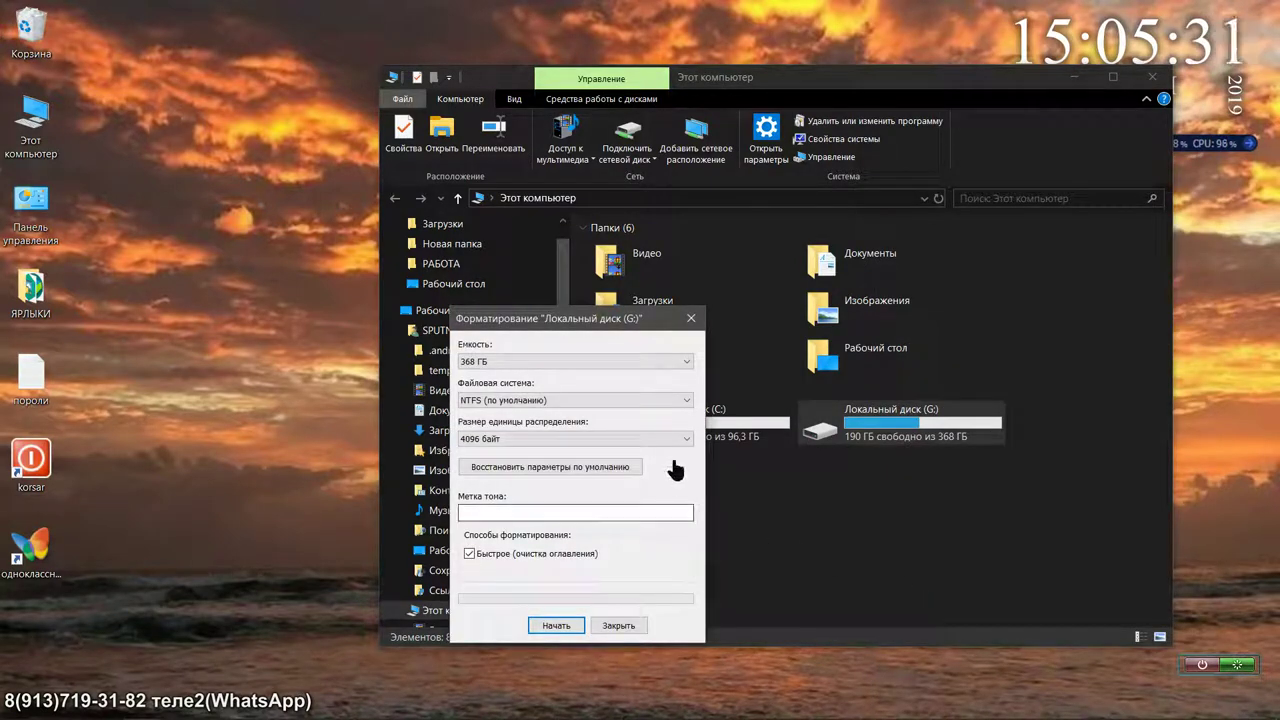
click(687, 401)
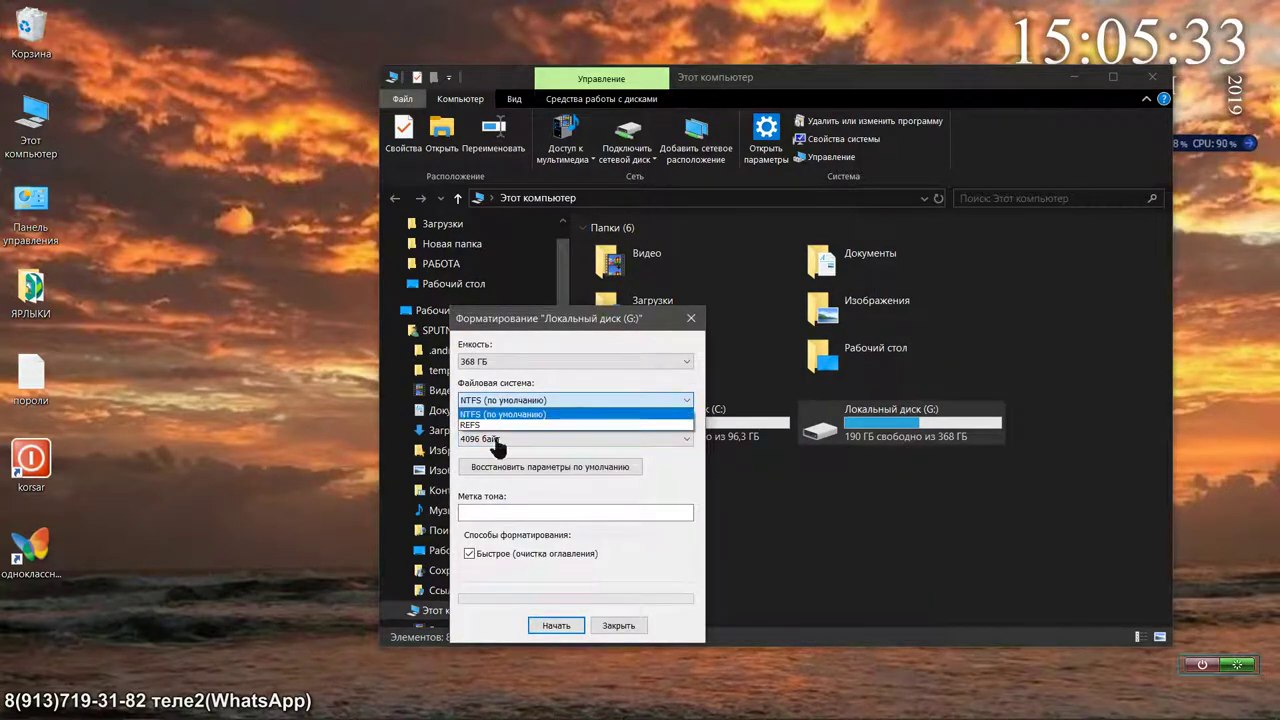
key(Escape)
key(Escape)
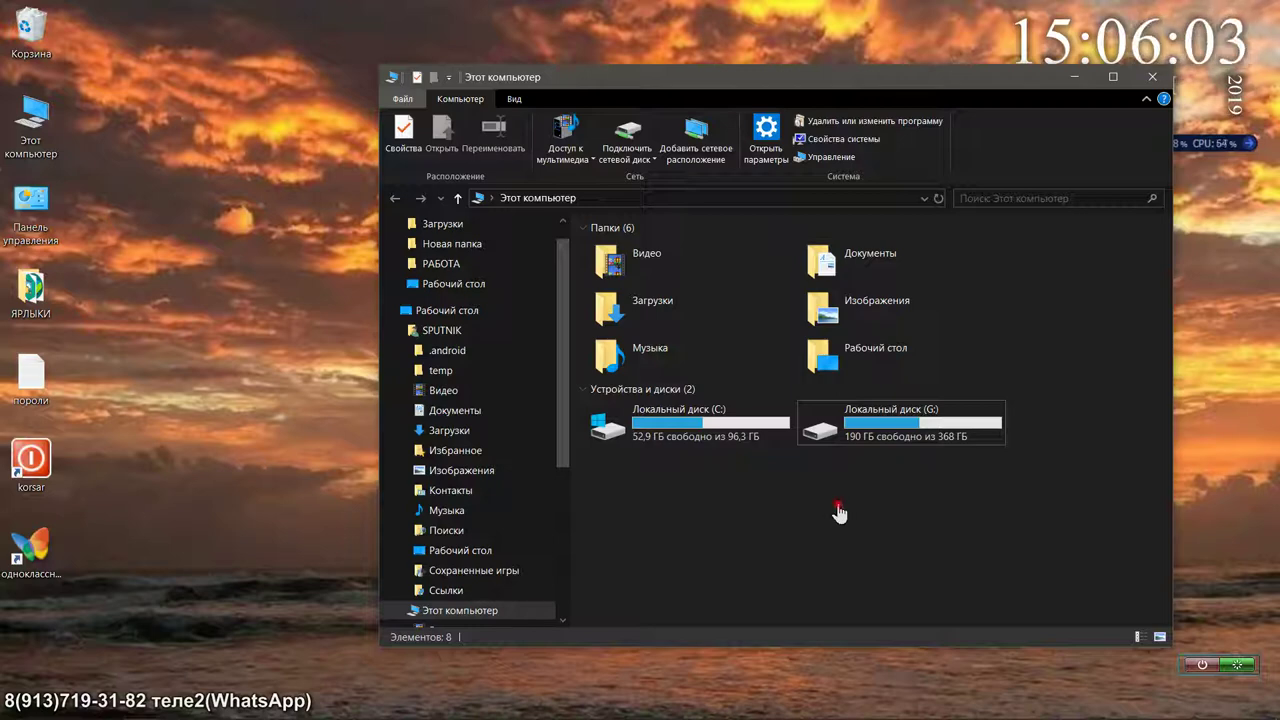
Step: Open local disk G:, reposition its window on the desktop, and point out the gdiplus.dll and DESKTOP backup items
double_click(916, 440)
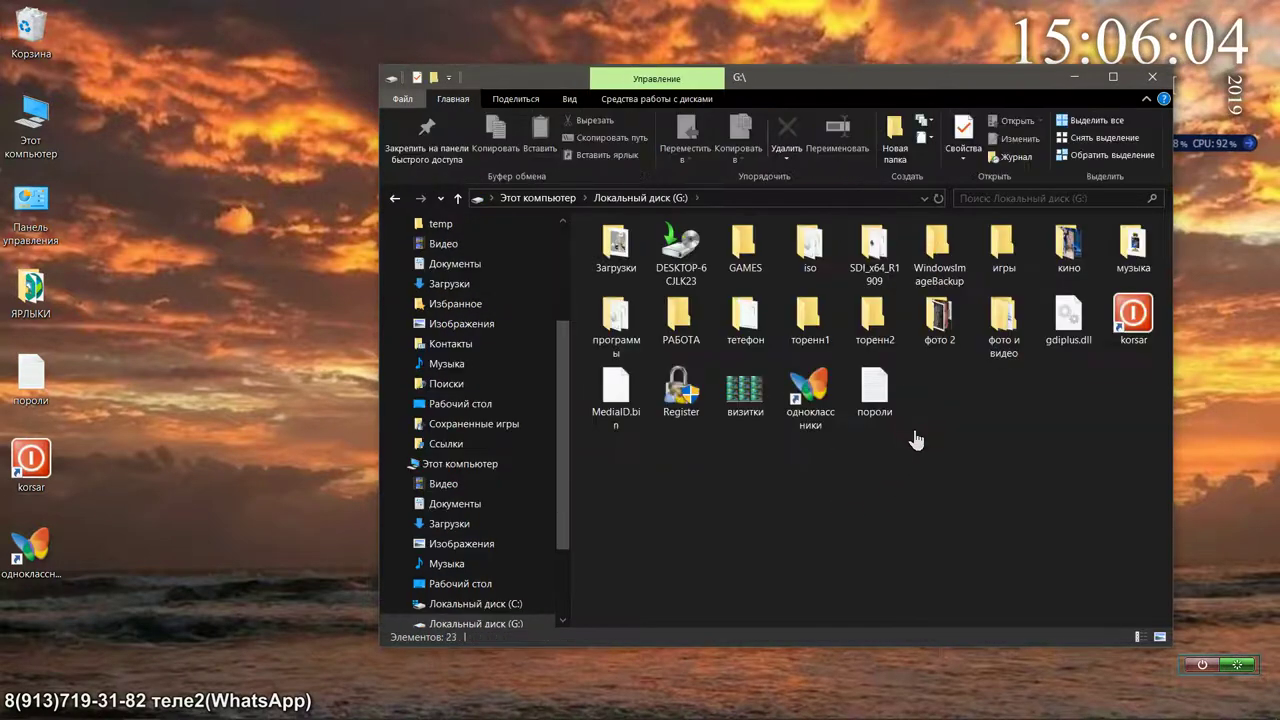
click(1069, 318)
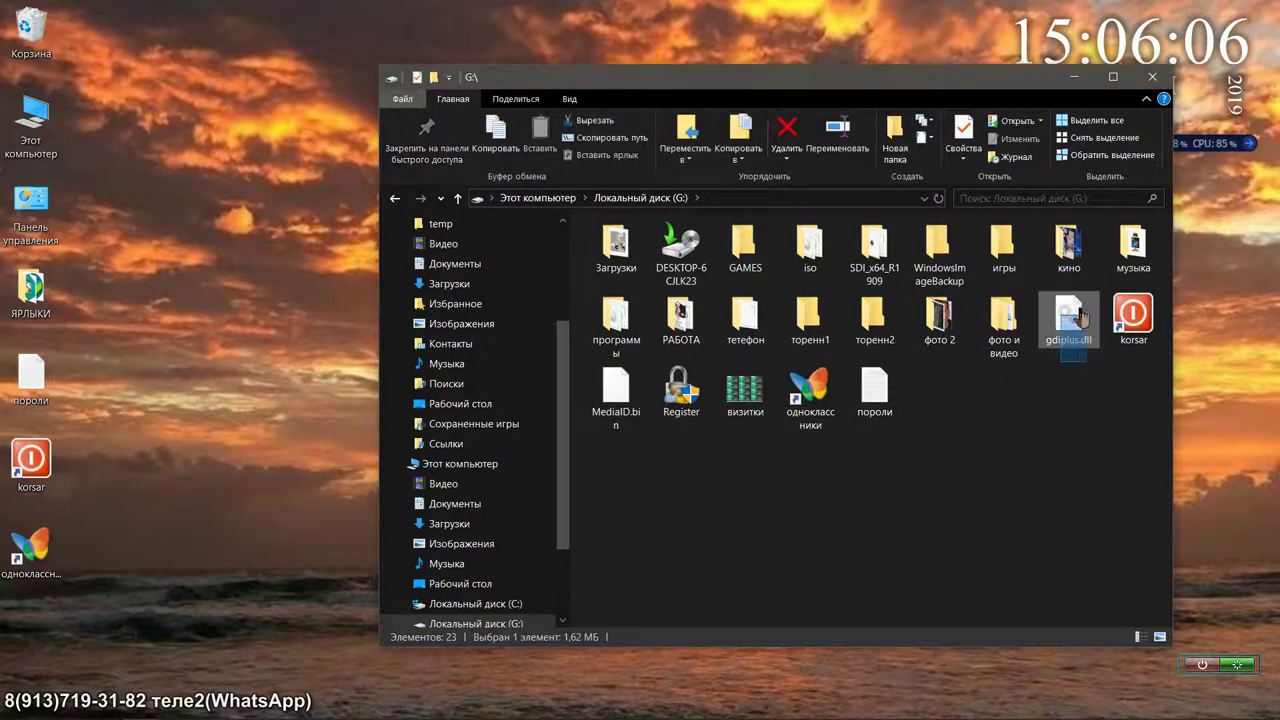
click(1067, 398)
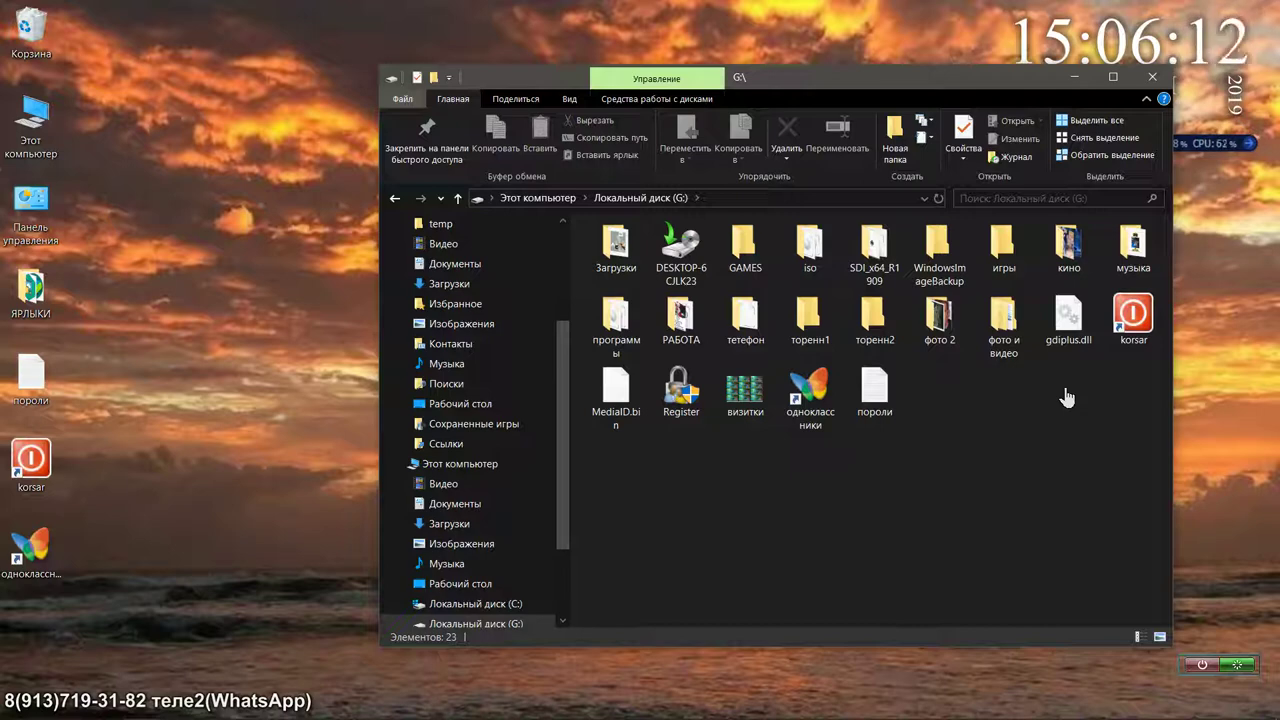
click(940, 86)
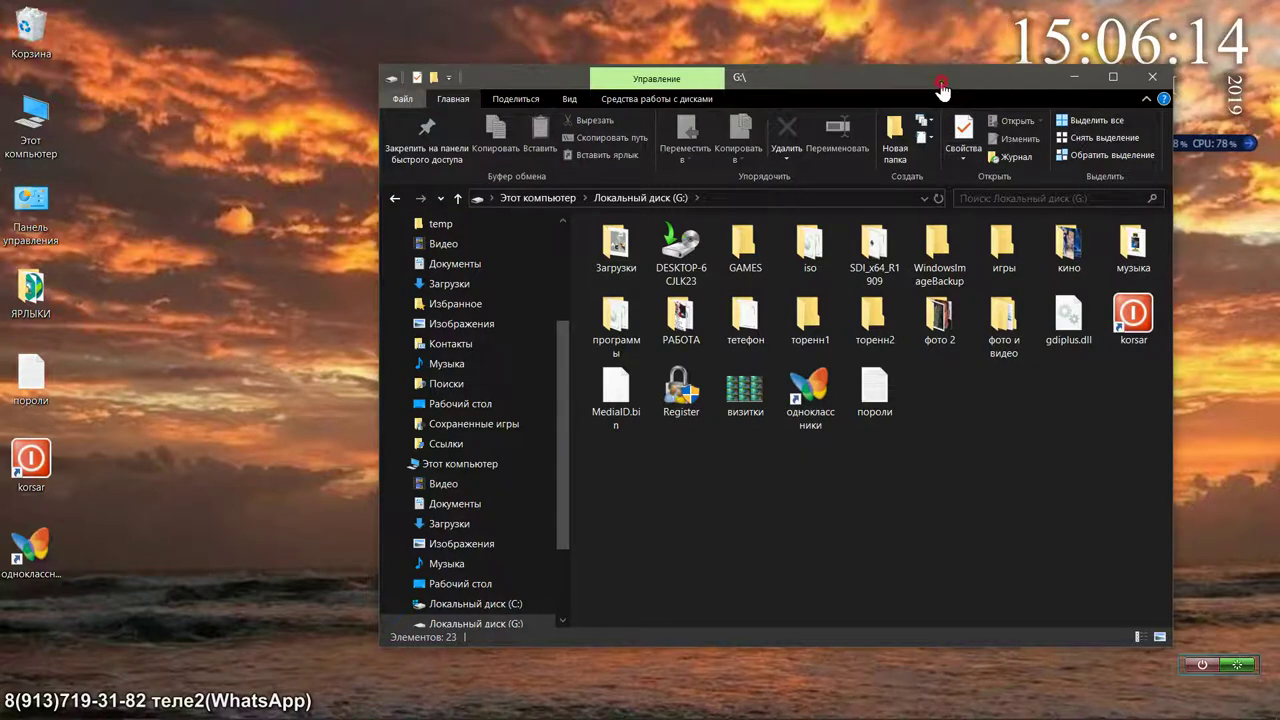
drag(940, 86, 738, 83)
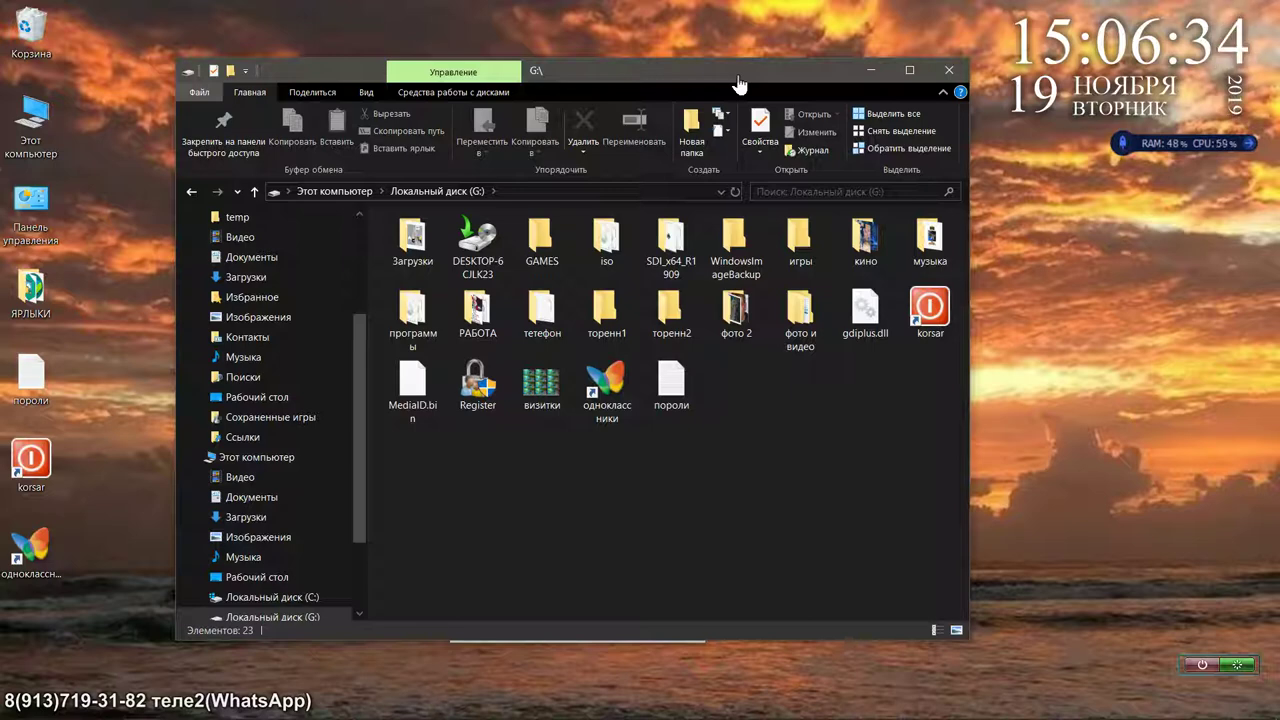
click(499, 262)
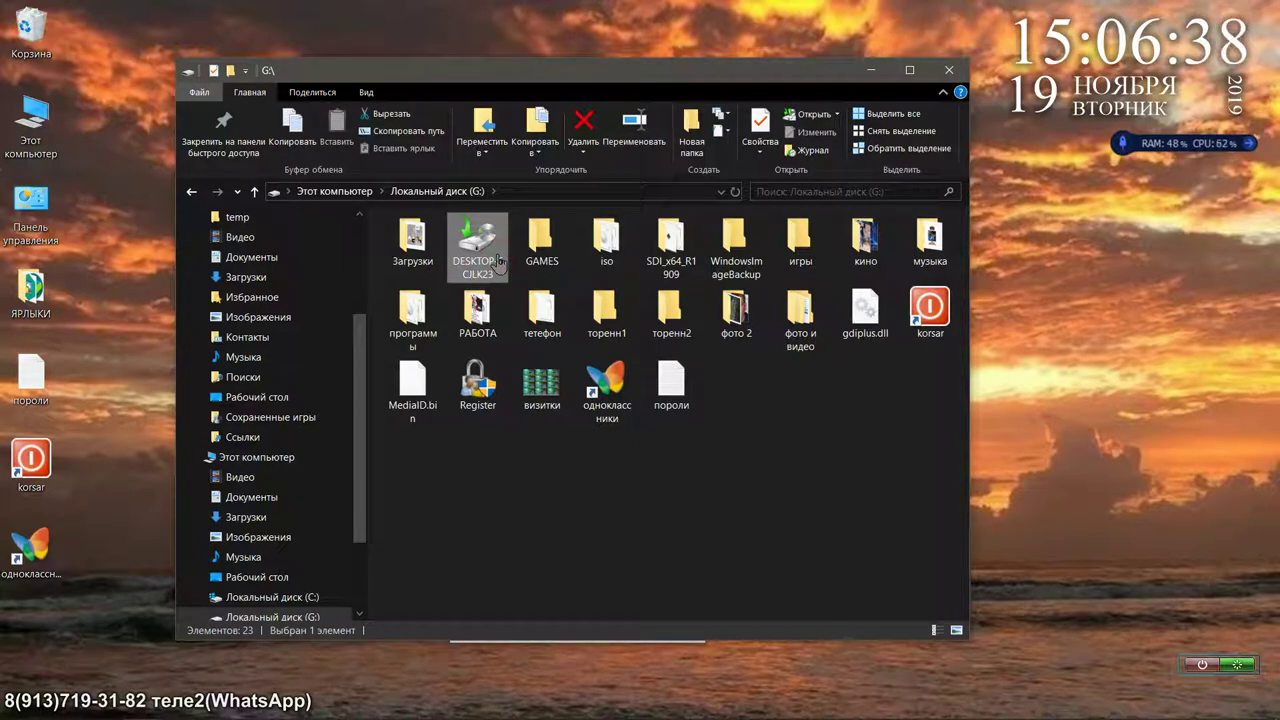
click(562, 280)
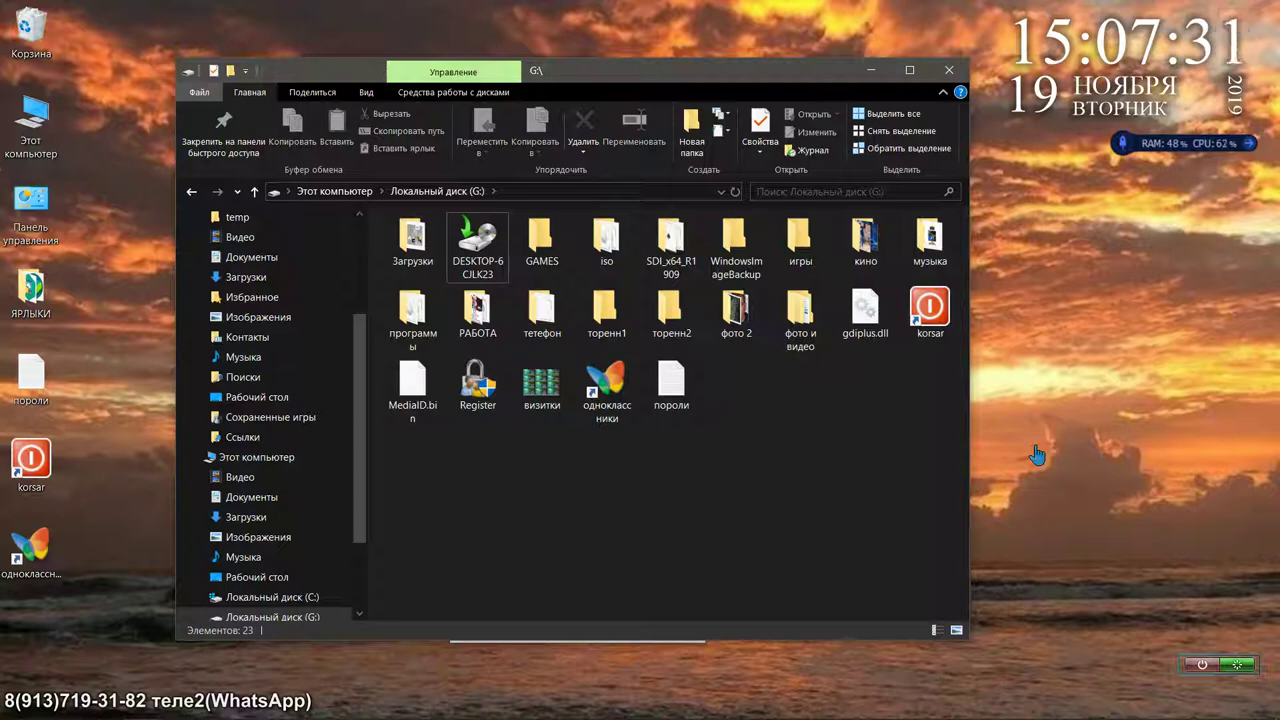
Step: Switch to the Local Group Policy Editor window that is already running
mouse_move(873, 693)
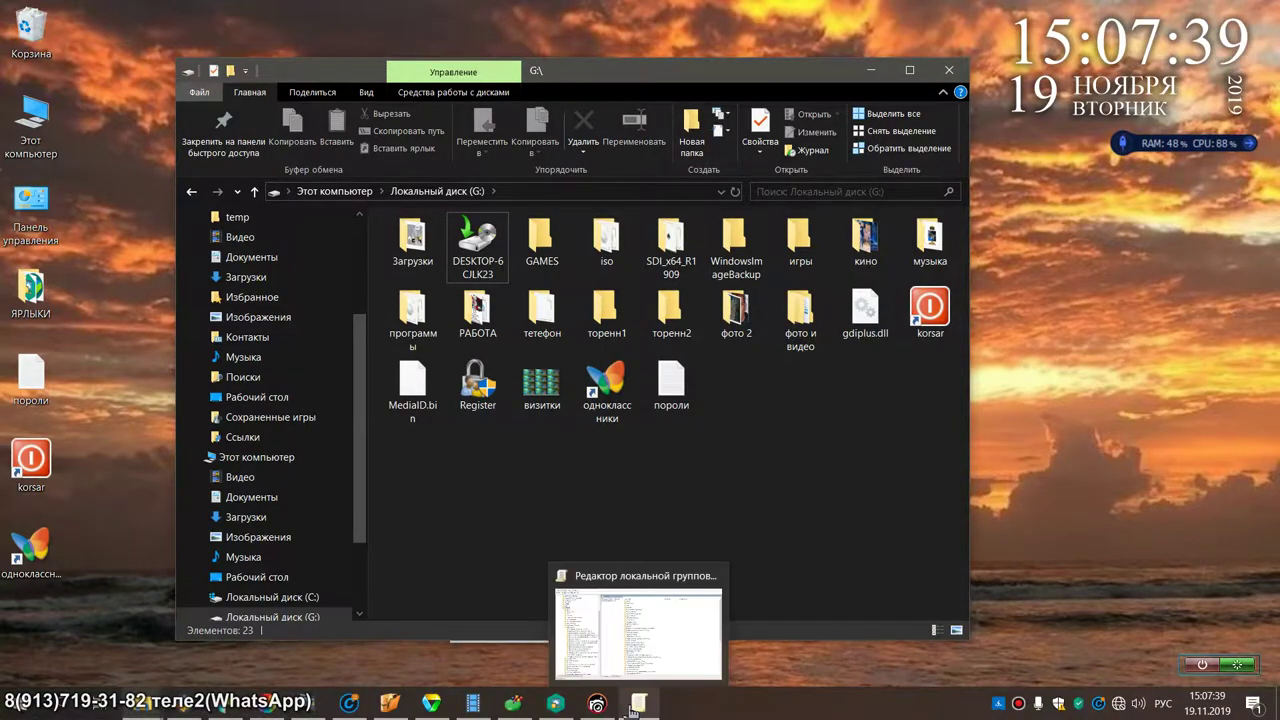
click(640, 703)
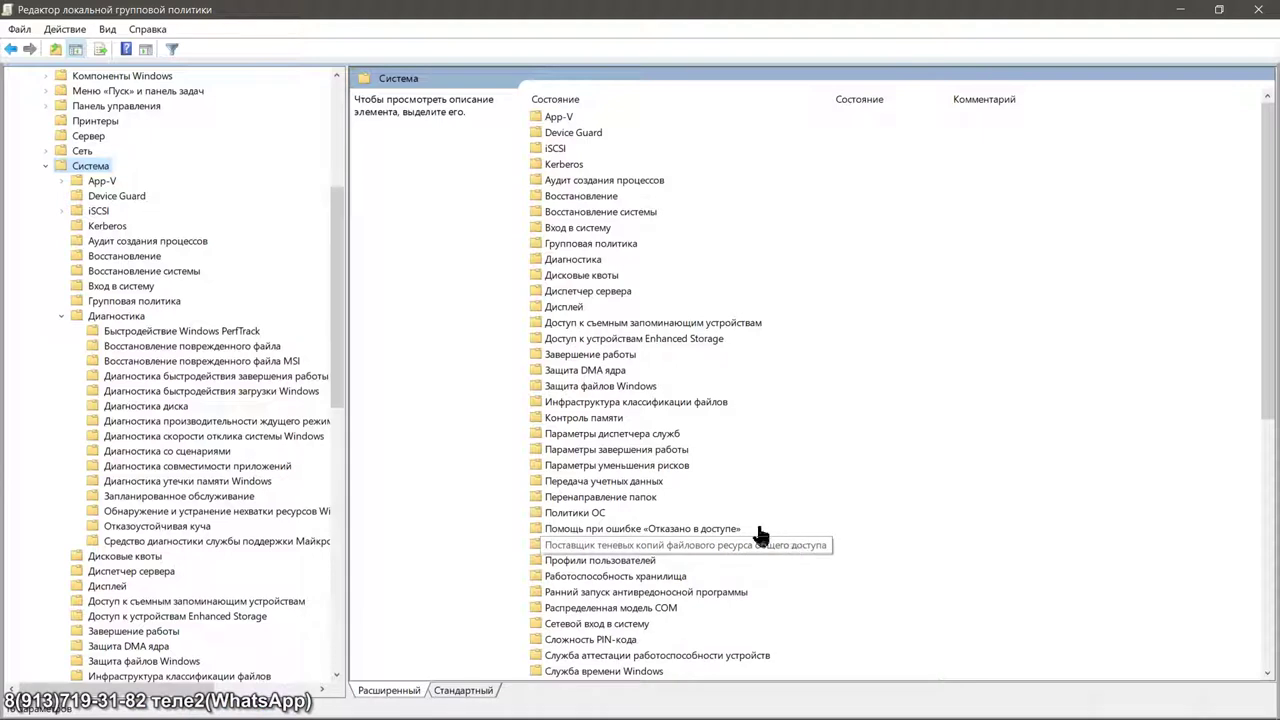
Step: Open the policy on restoring the system to its default state in the Восстановление folder, skim its description and close it unchanged
click(153, 258)
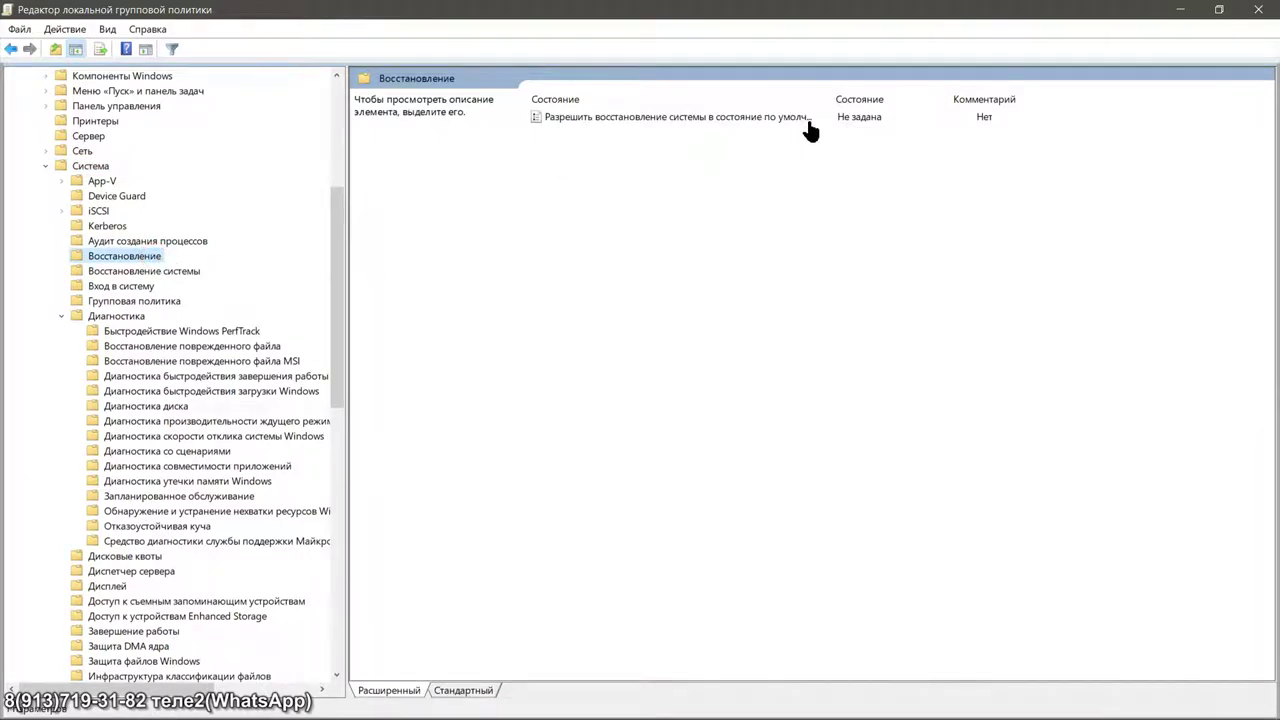
double_click(741, 120)
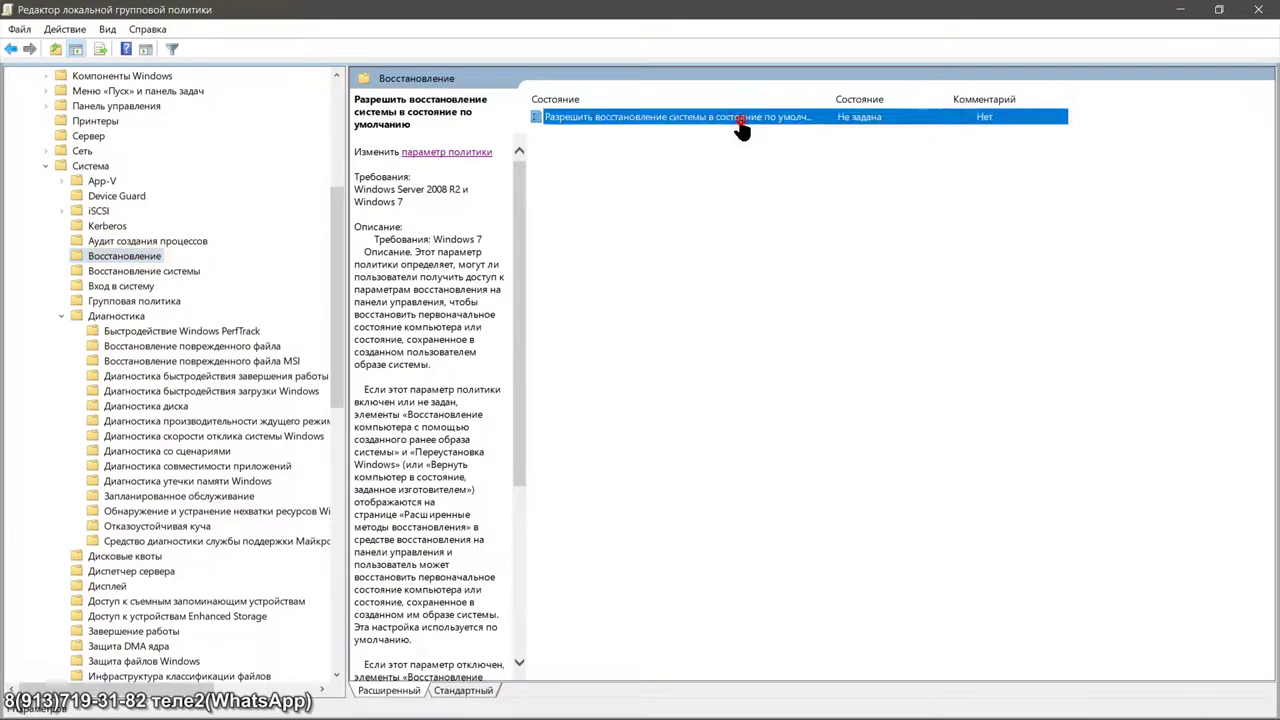
scroll(480, 355, down, 3)
scroll(480, 375, up, 3)
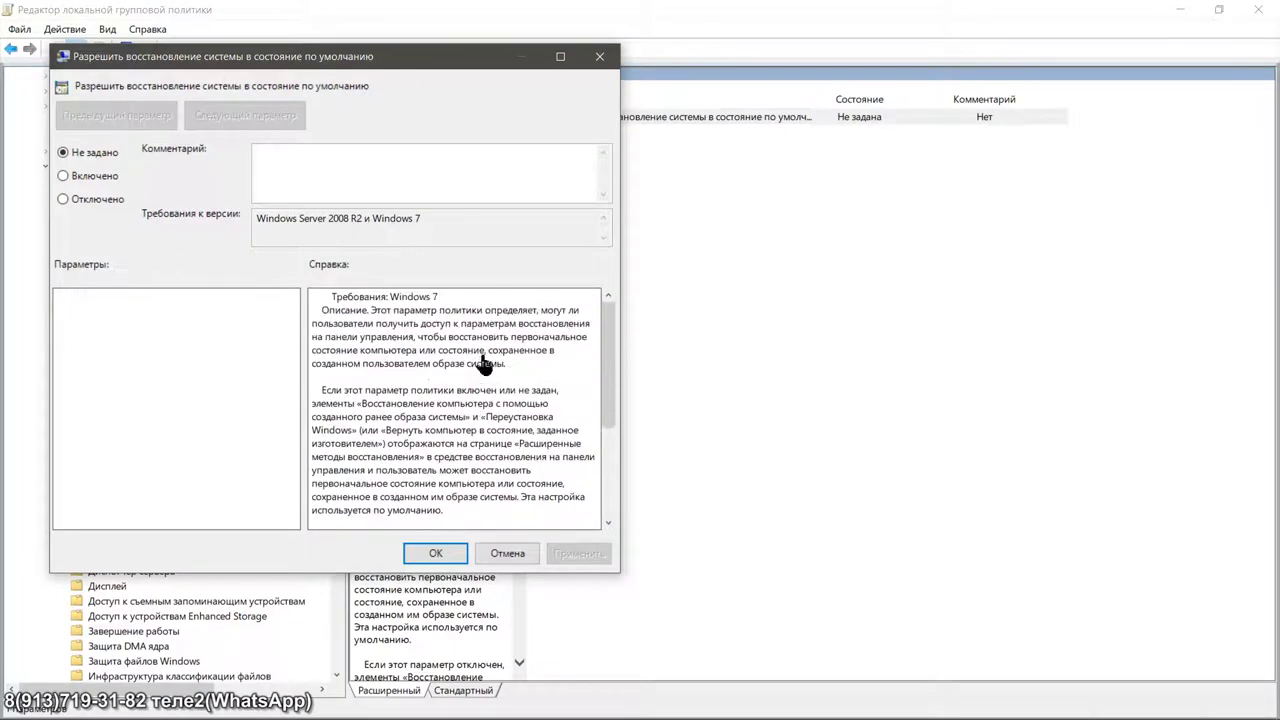
click(599, 56)
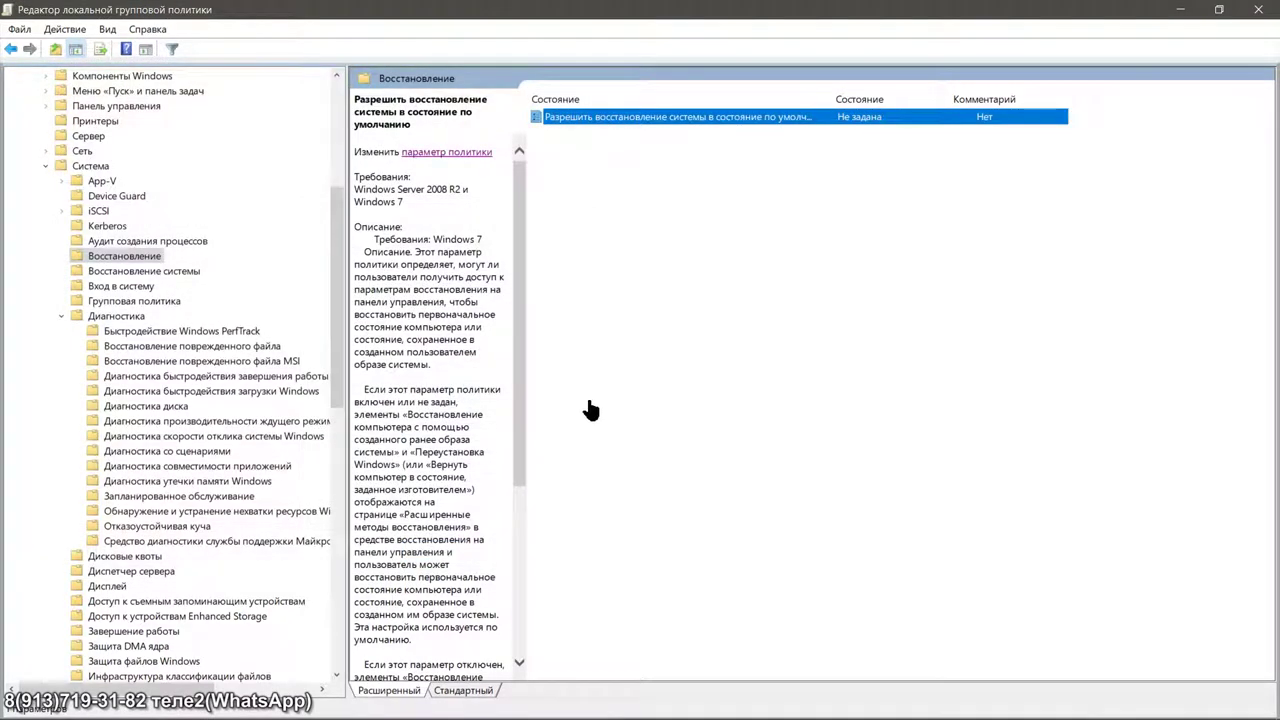
Step: Review the policies in Восстановление системы and in the Диагностика subfolders from Быстродействие Windows PerfTrack through Диагностика быстродействия загрузки Windows
click(150, 272)
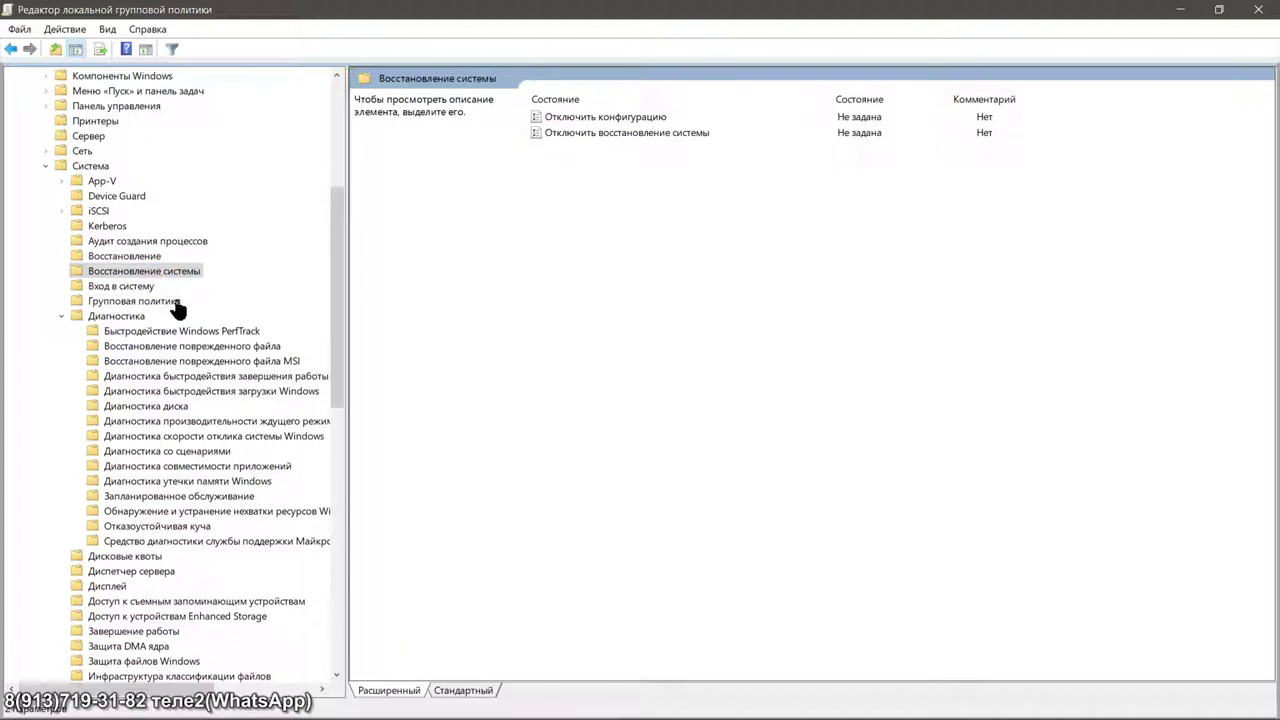
scroll(150, 300, down, 2)
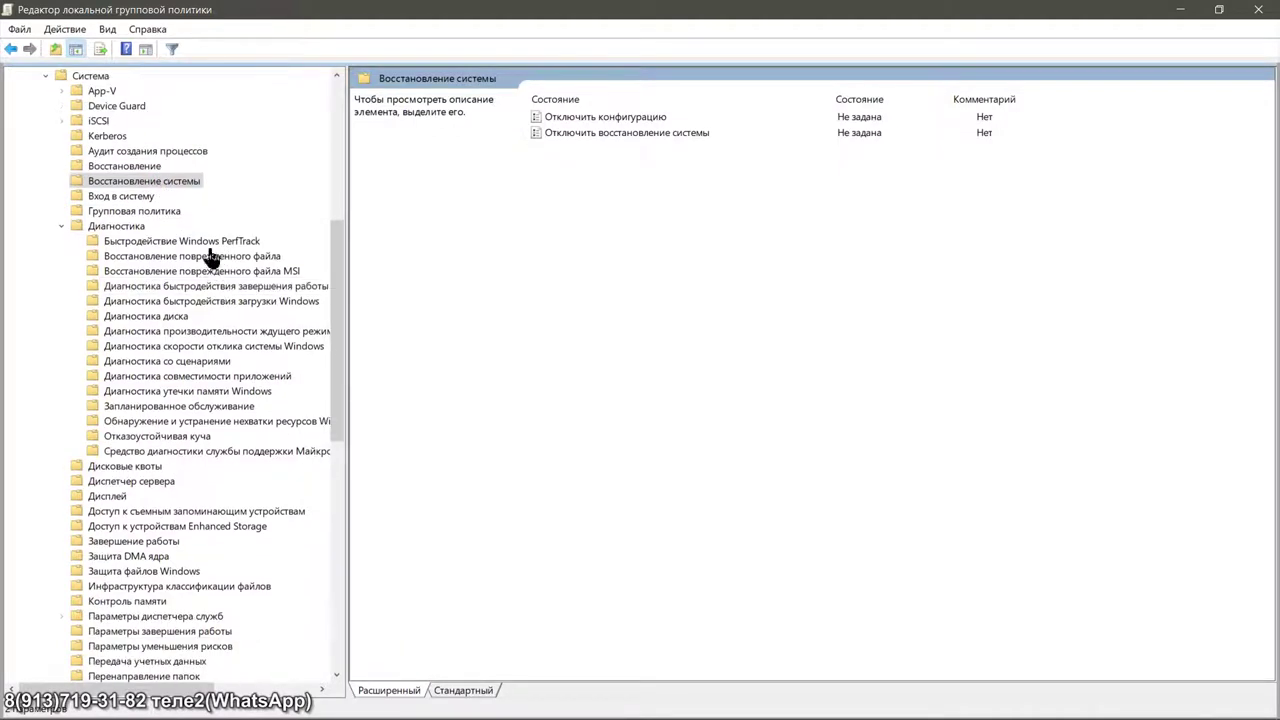
click(214, 244)
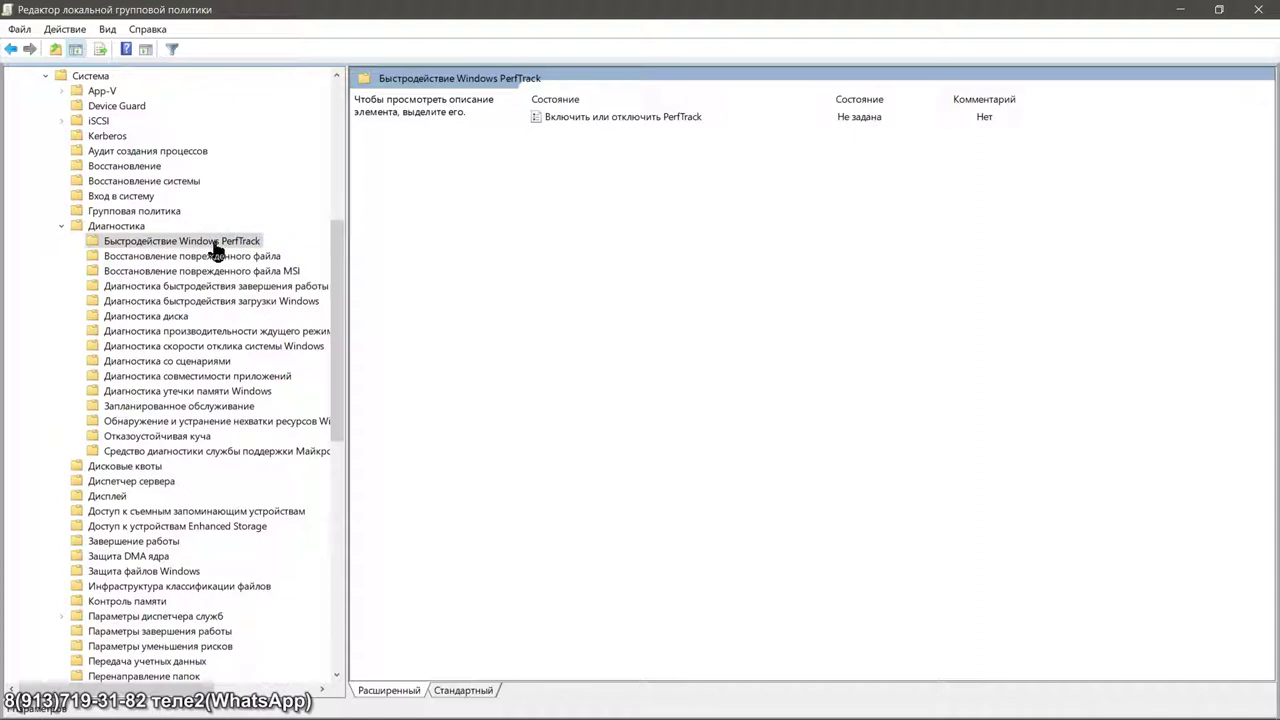
click(206, 256)
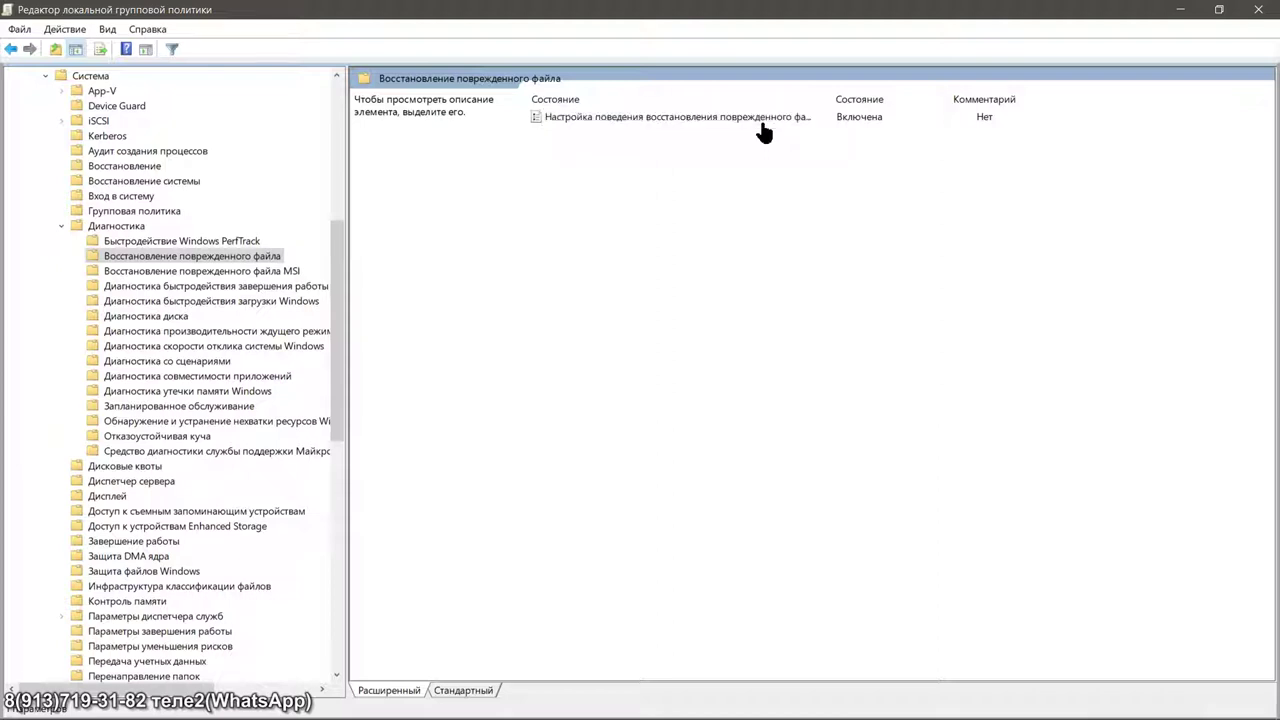
click(272, 276)
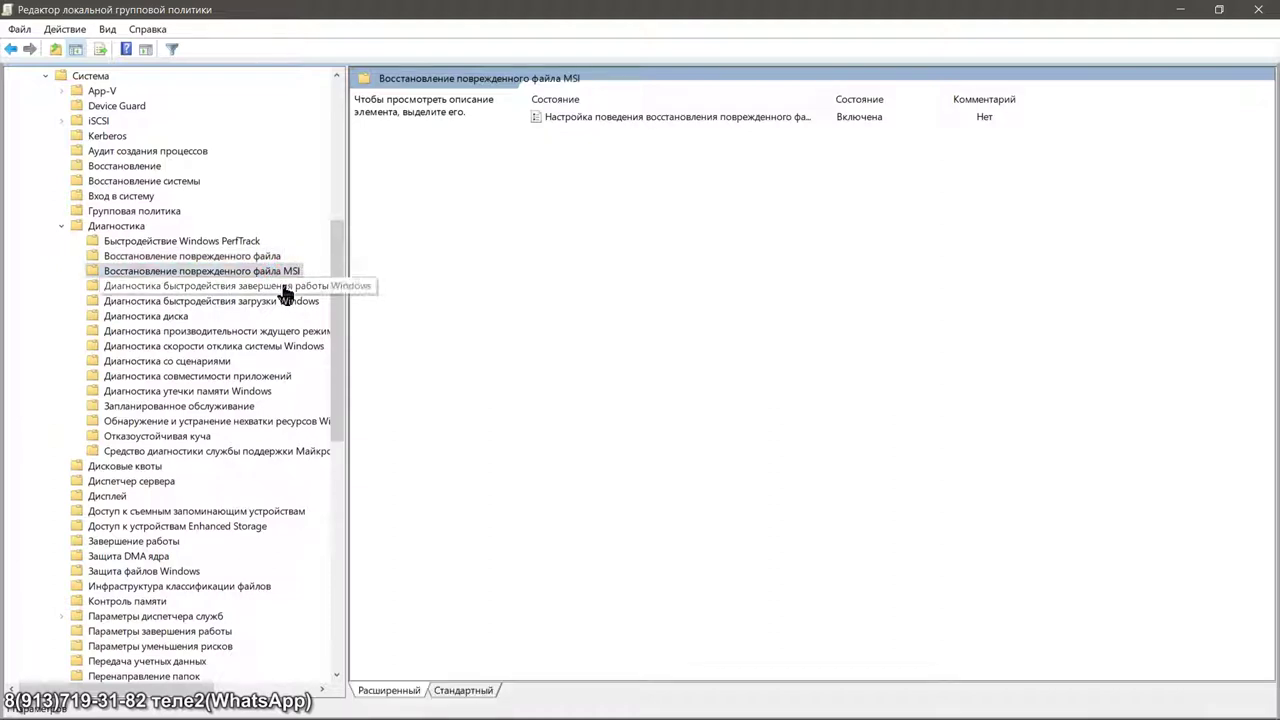
click(284, 287)
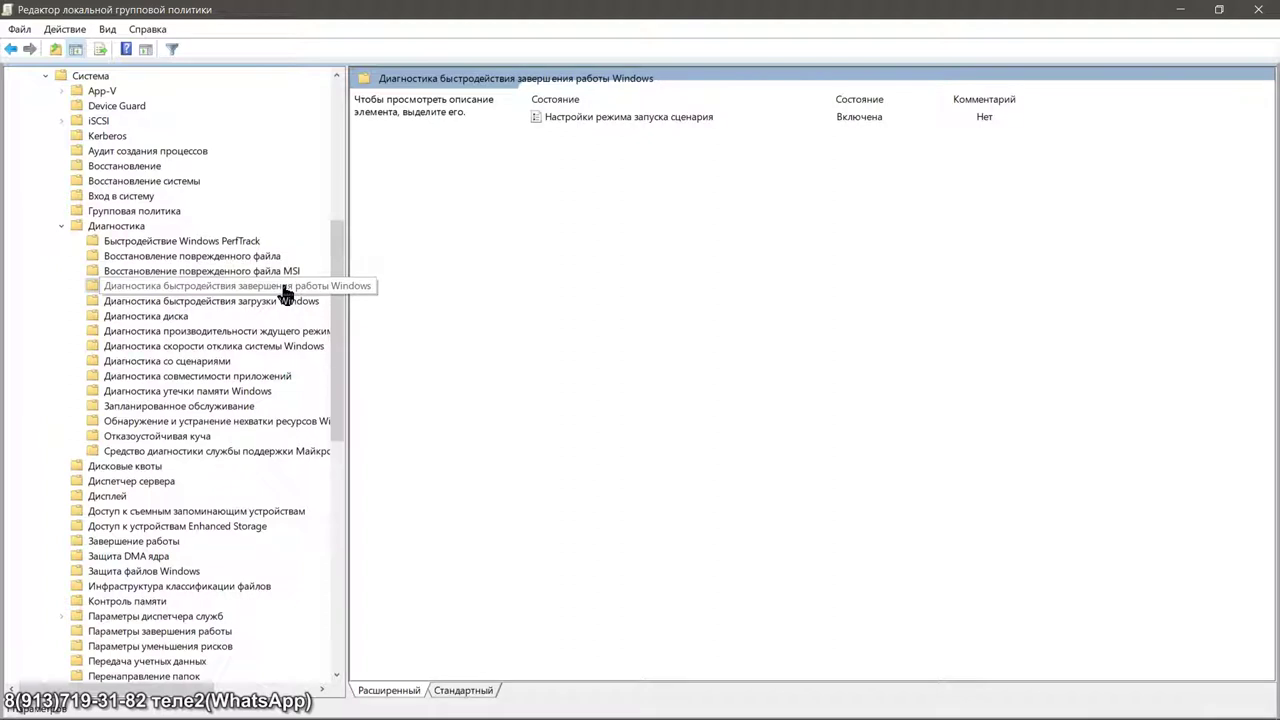
click(283, 303)
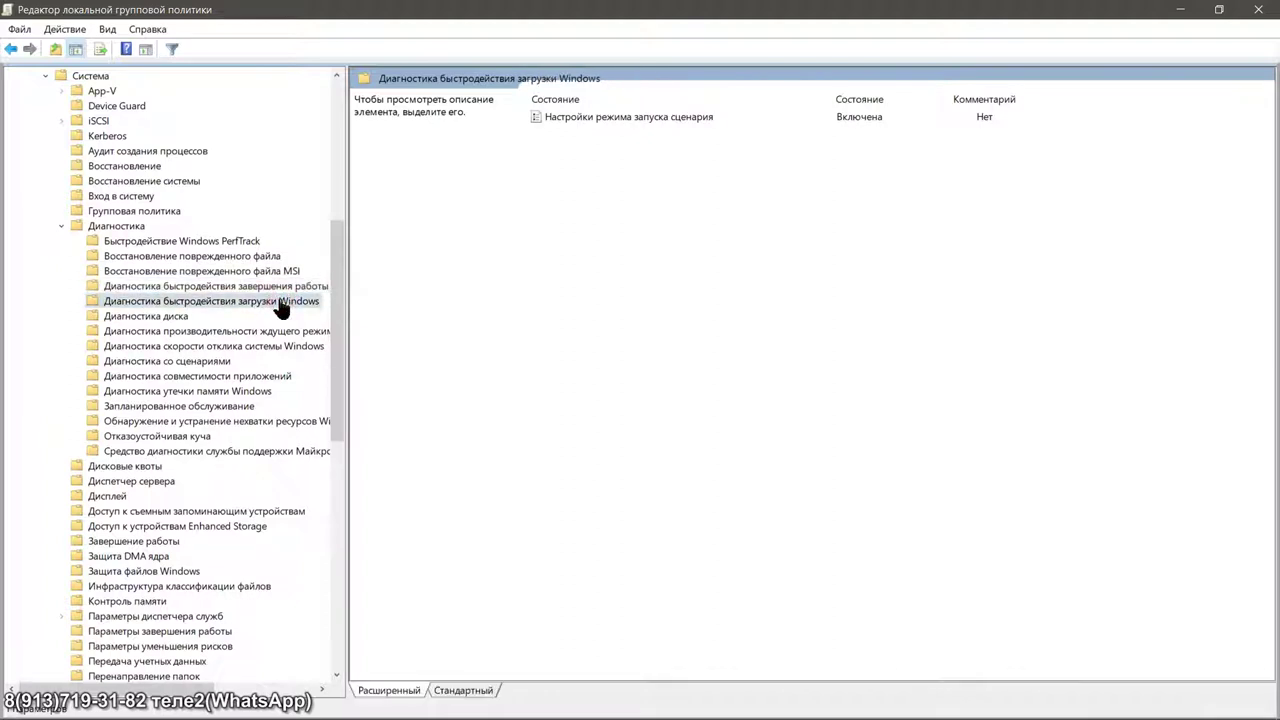
Step: Open the execution level policy in Диагностика диска, highlight the S.M.A.R.T. explanation in its help text, and close it unchanged
click(178, 318)
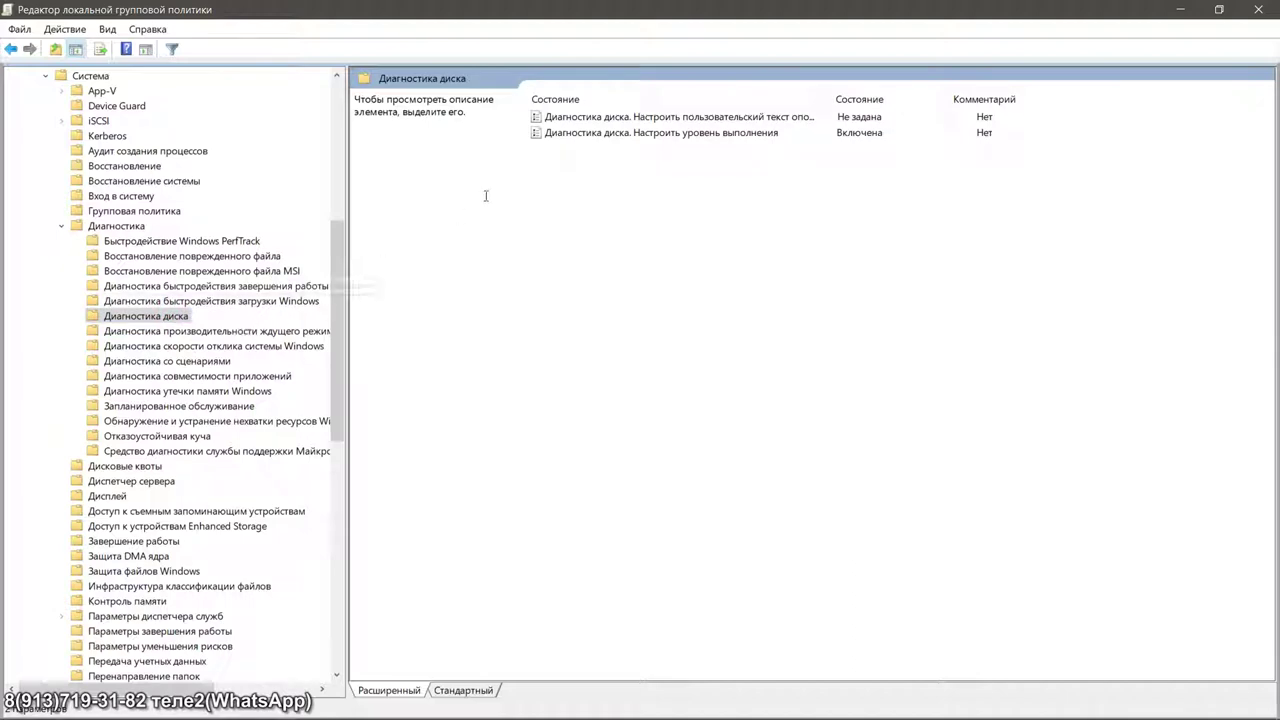
double_click(698, 134)
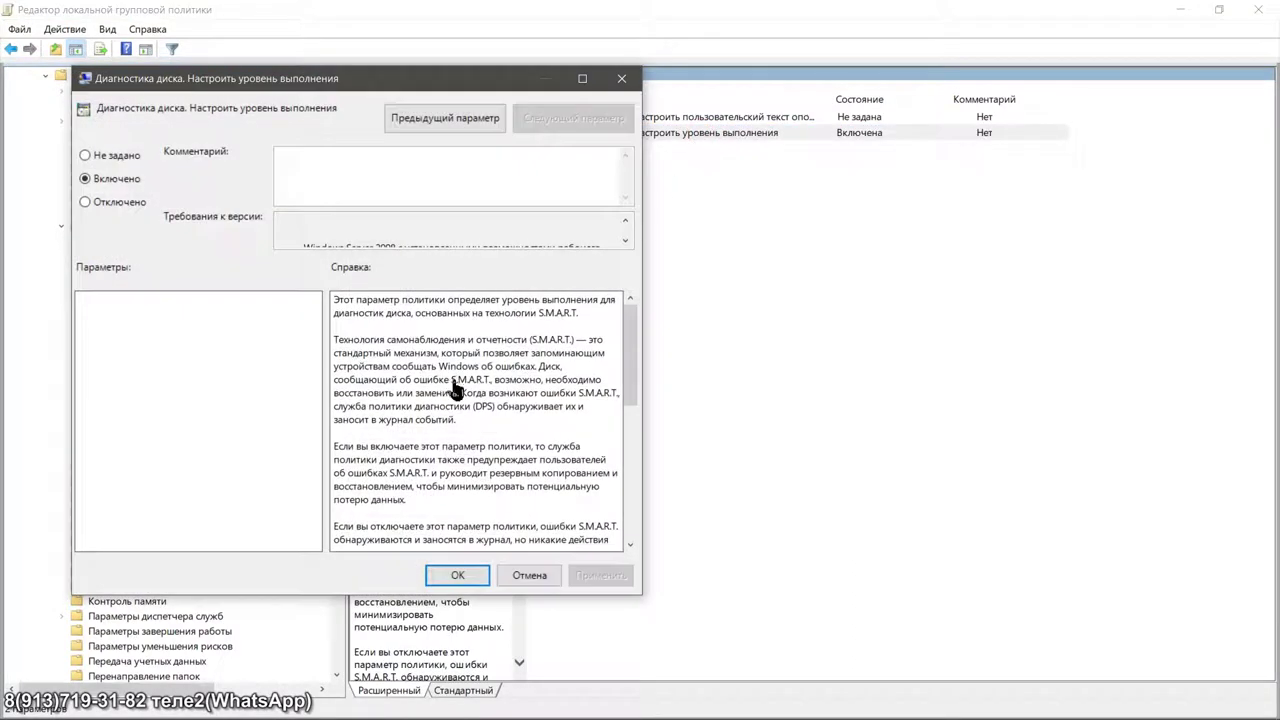
scroll(490, 360, down, 5)
scroll(458, 397, up, 4)
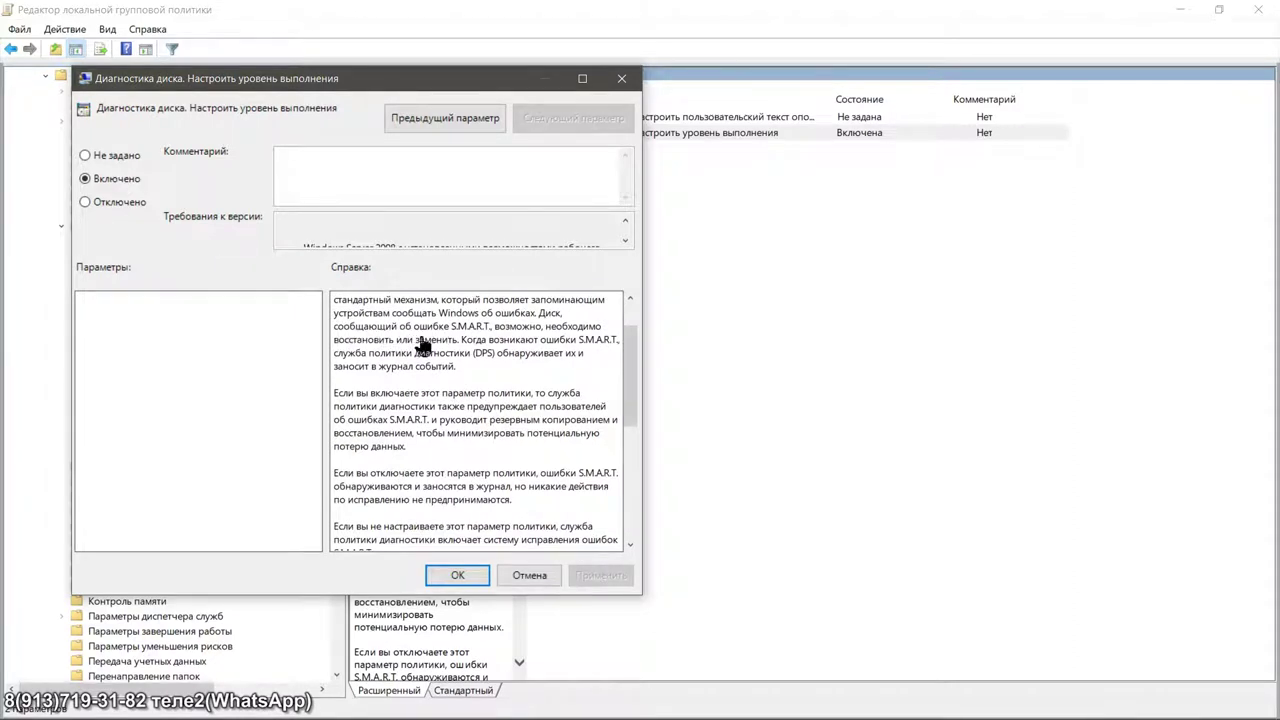
drag(451, 327, 610, 538)
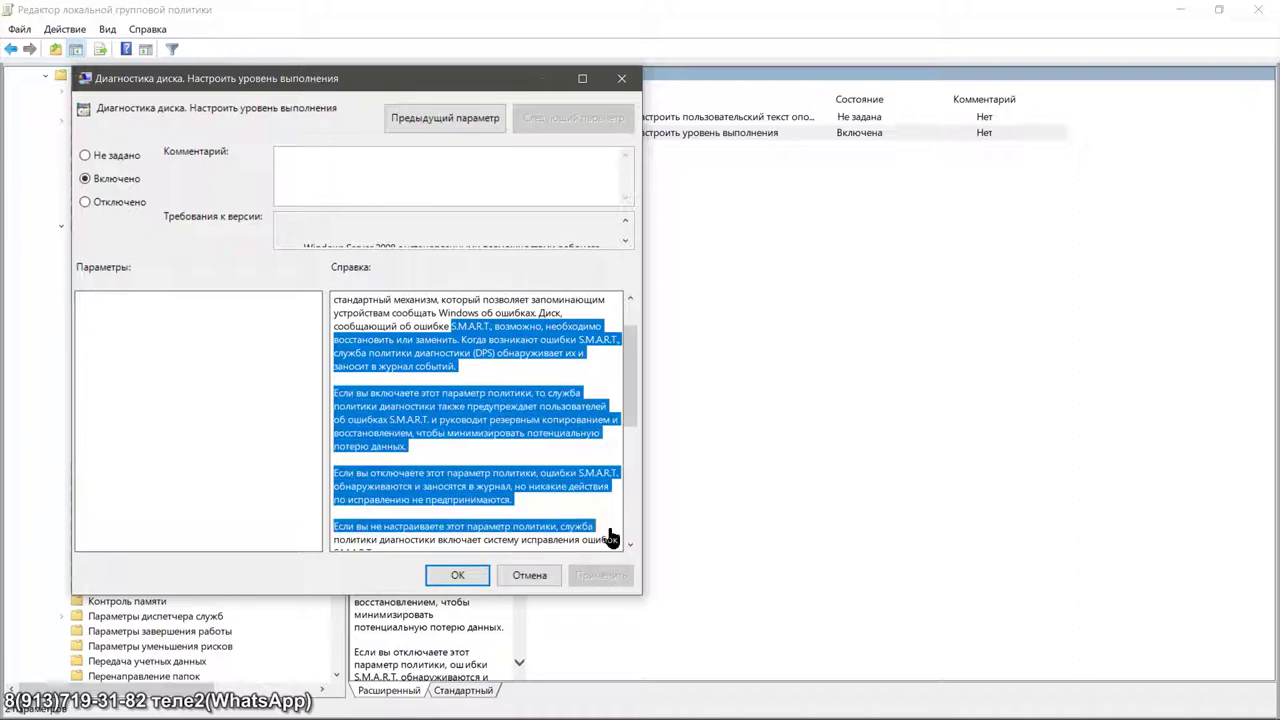
click(620, 80)
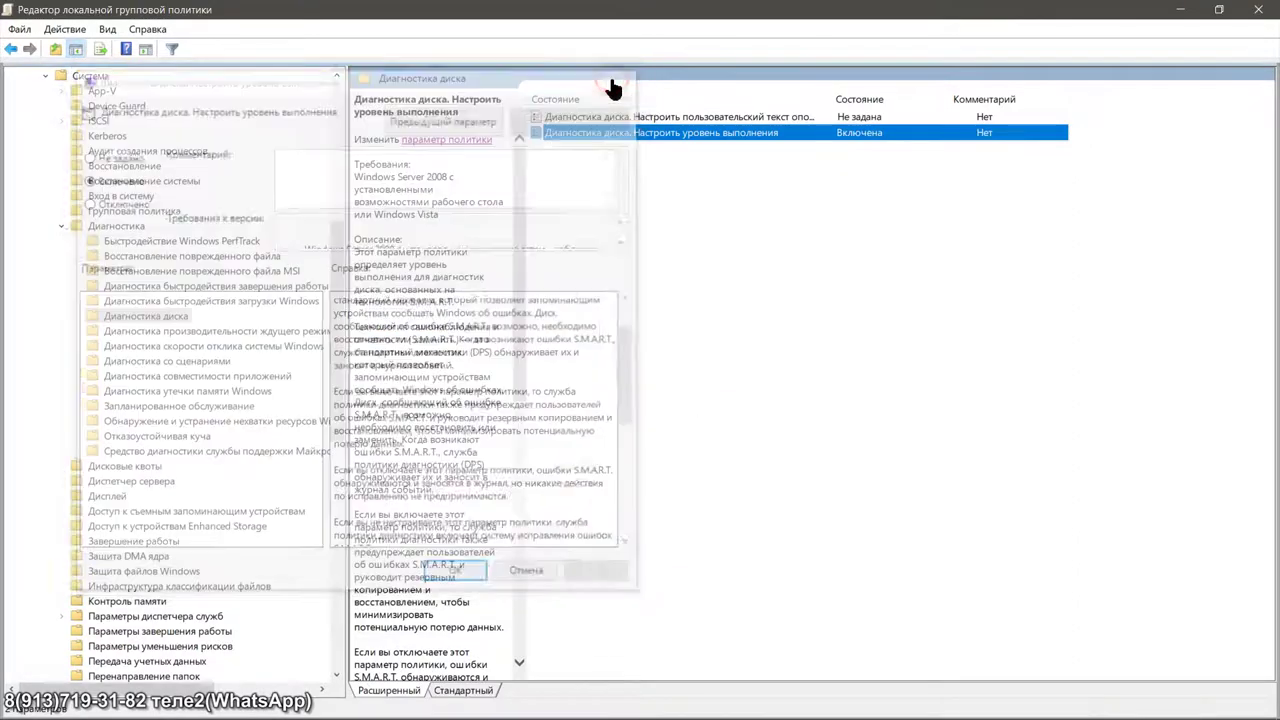
Step: Read the help of Настройки режима запуска сценария under Диагностика скорости отклика системы Windows and accept the policy unchanged
click(278, 348)
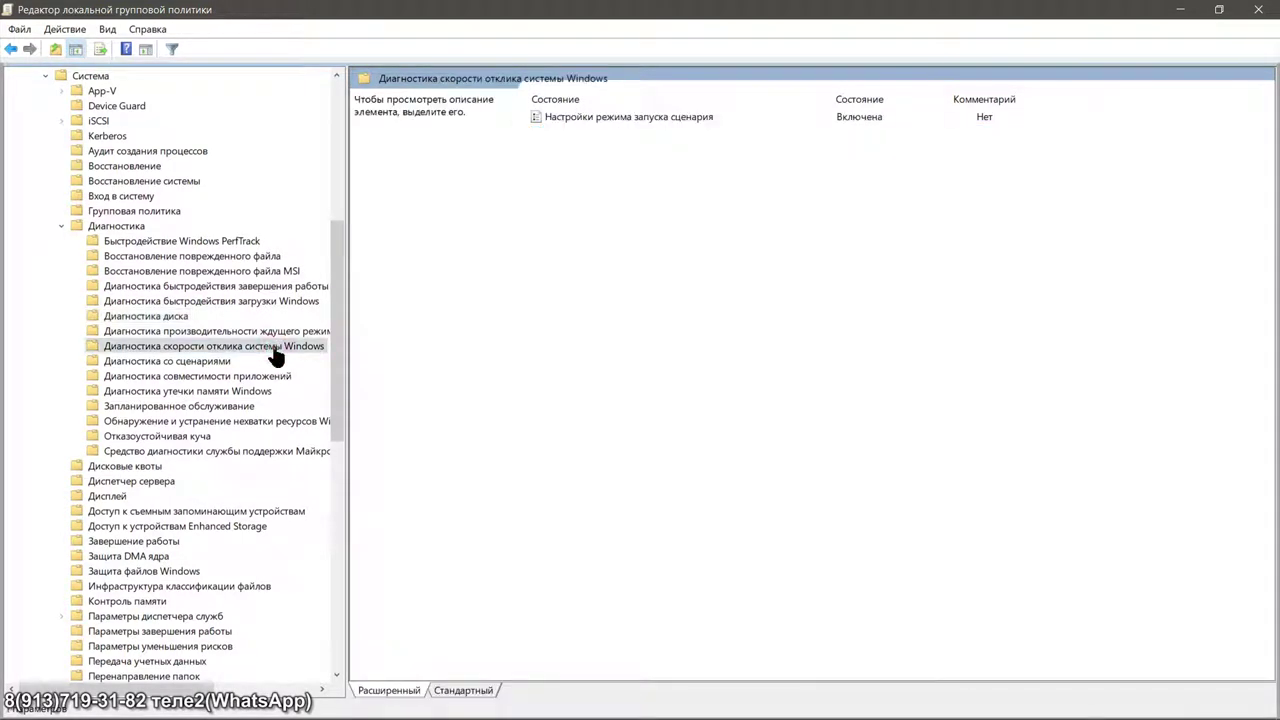
double_click(622, 117)
scroll(526, 405, down, 7)
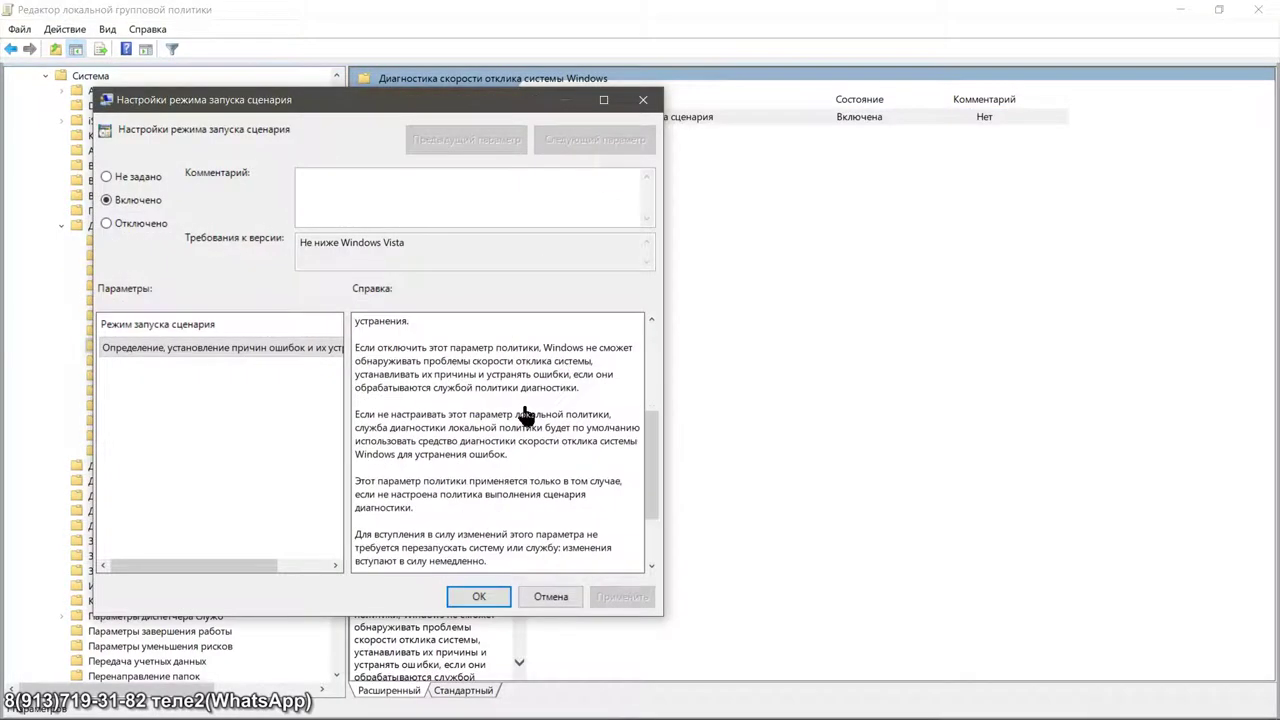
click(485, 597)
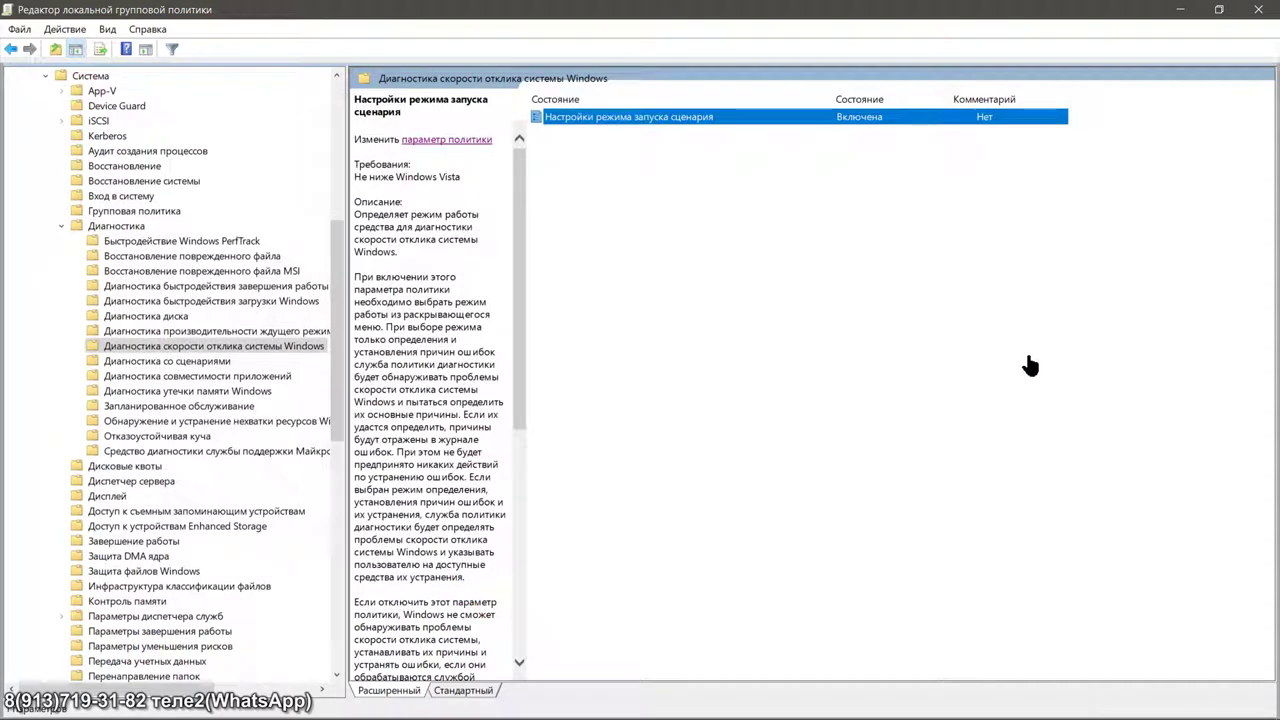
Step: Close the Local Group Policy Editor, the local disk G: window and the leftover format dialog without formatting
click(1260, 22)
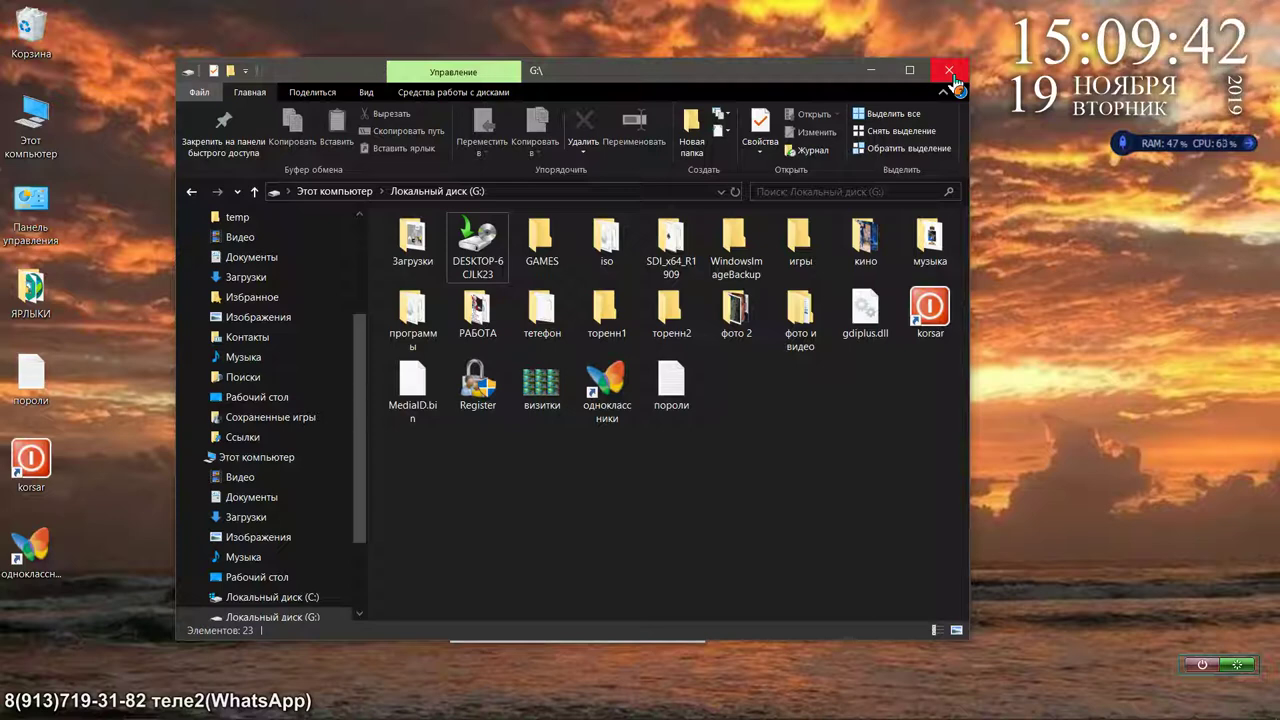
click(950, 72)
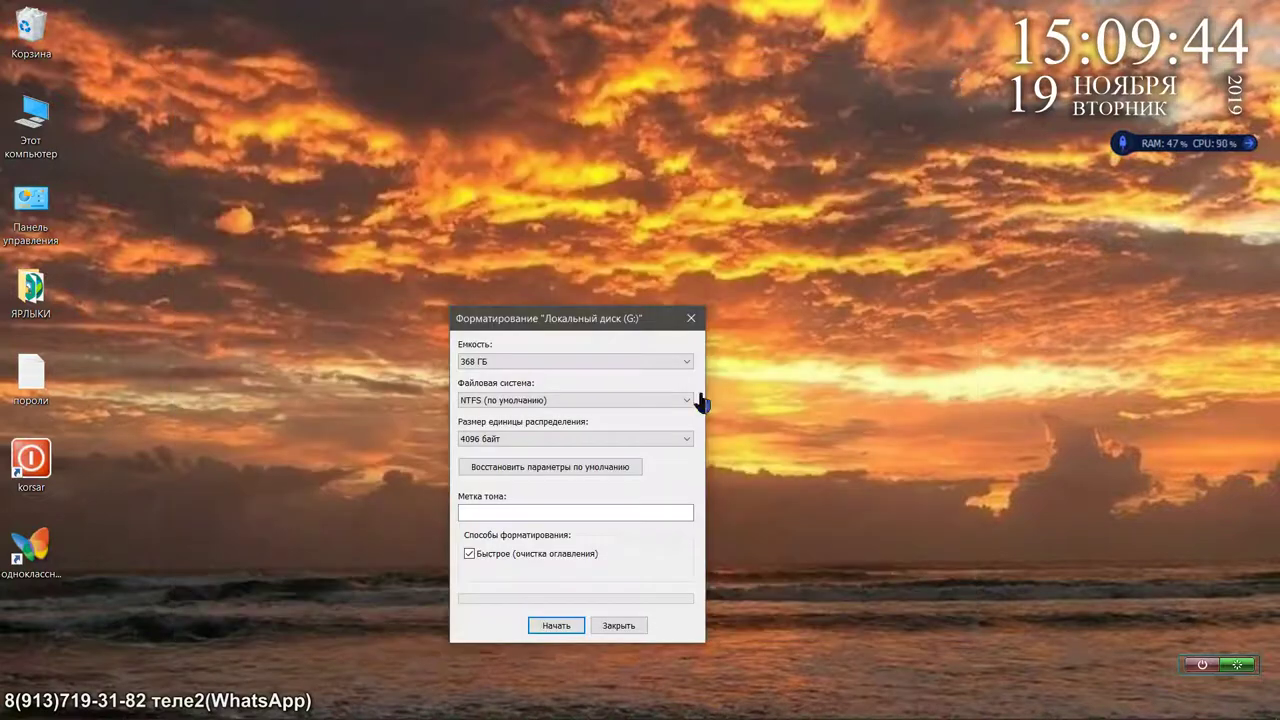
click(618, 625)
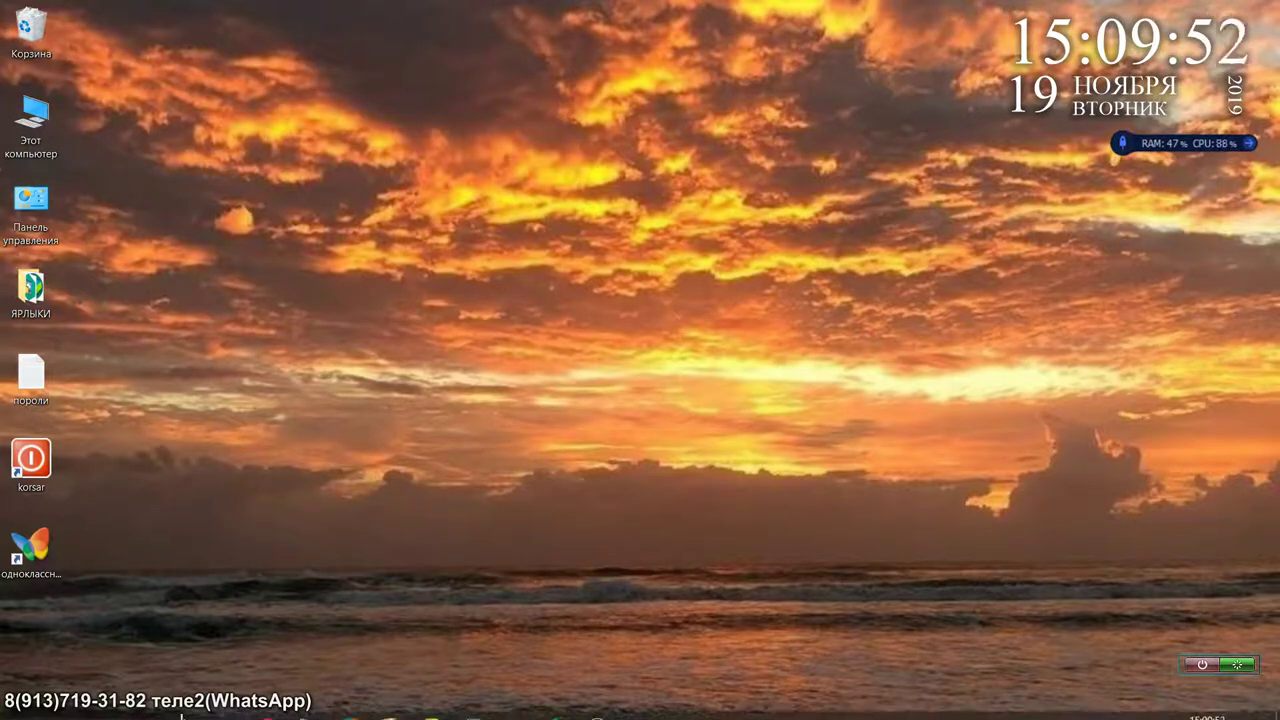
Step: Bring up the running video editor, Movavi Фоторедактор, ФотоМАСТЕР, DP Animation Maker and Advanced SystemCare one after another
click(184, 706)
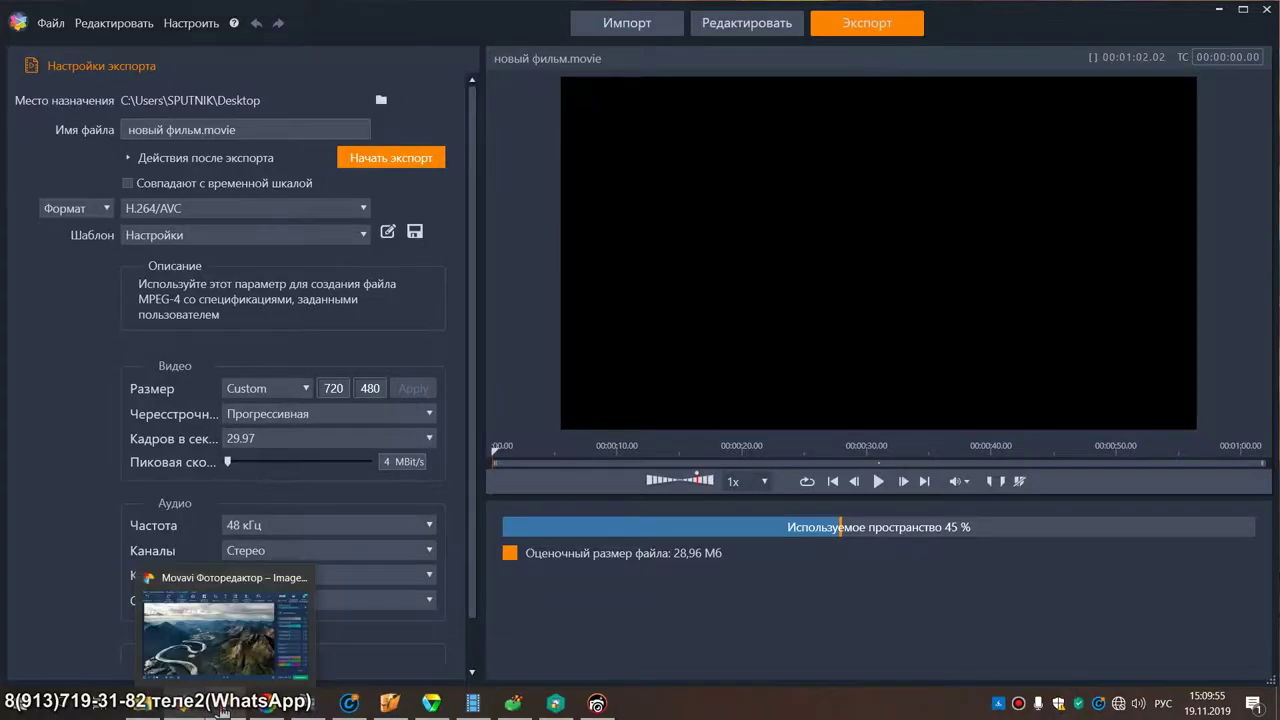
click(222, 712)
click(264, 708)
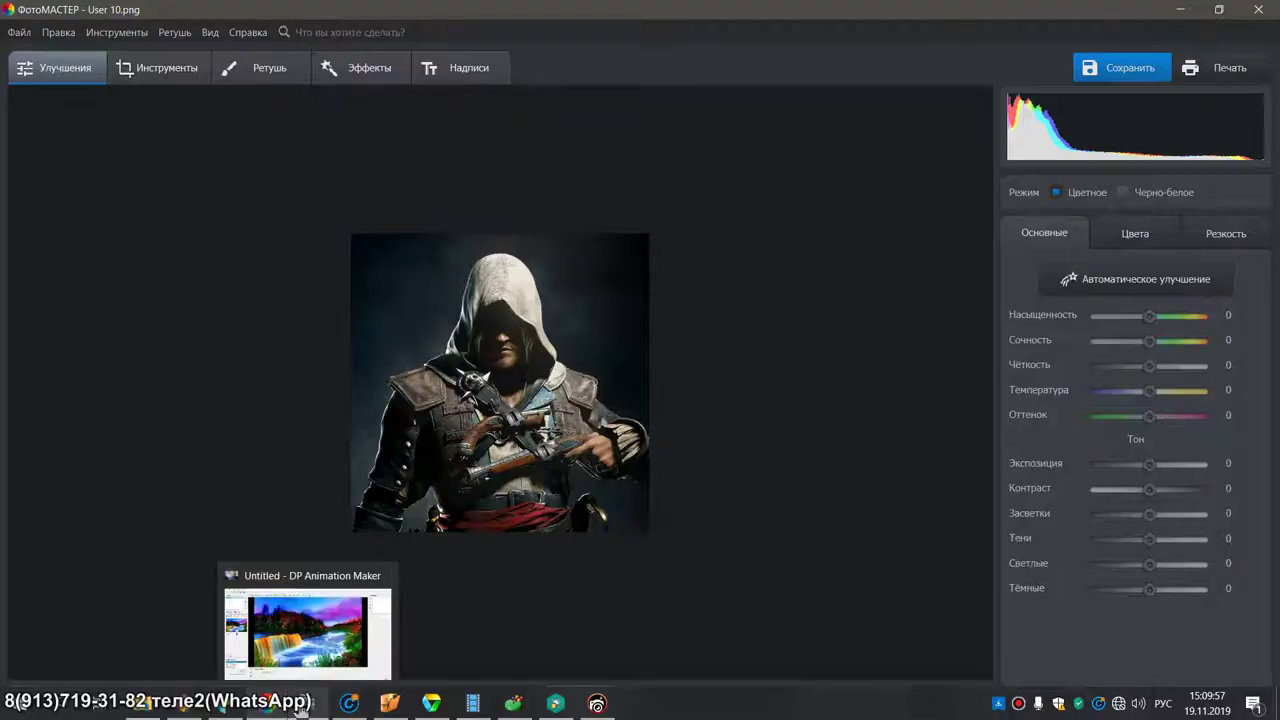
click(300, 706)
click(349, 704)
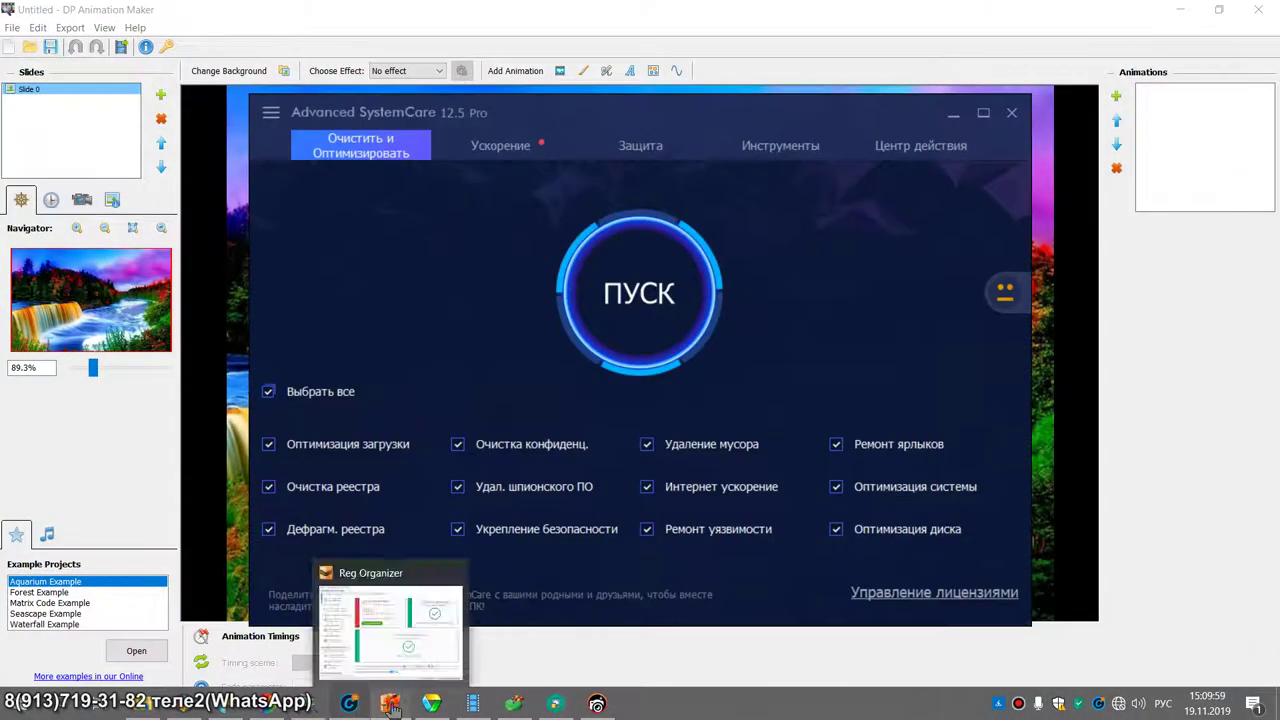
Step: Show the remaining running programs, including Reg Organizer, Easy GIF Animator Pro, AVG Drive Defrag, Kaspersky Total Security and Corel PHOTO-PAINT 2018
click(390, 706)
click(431, 704)
click(473, 704)
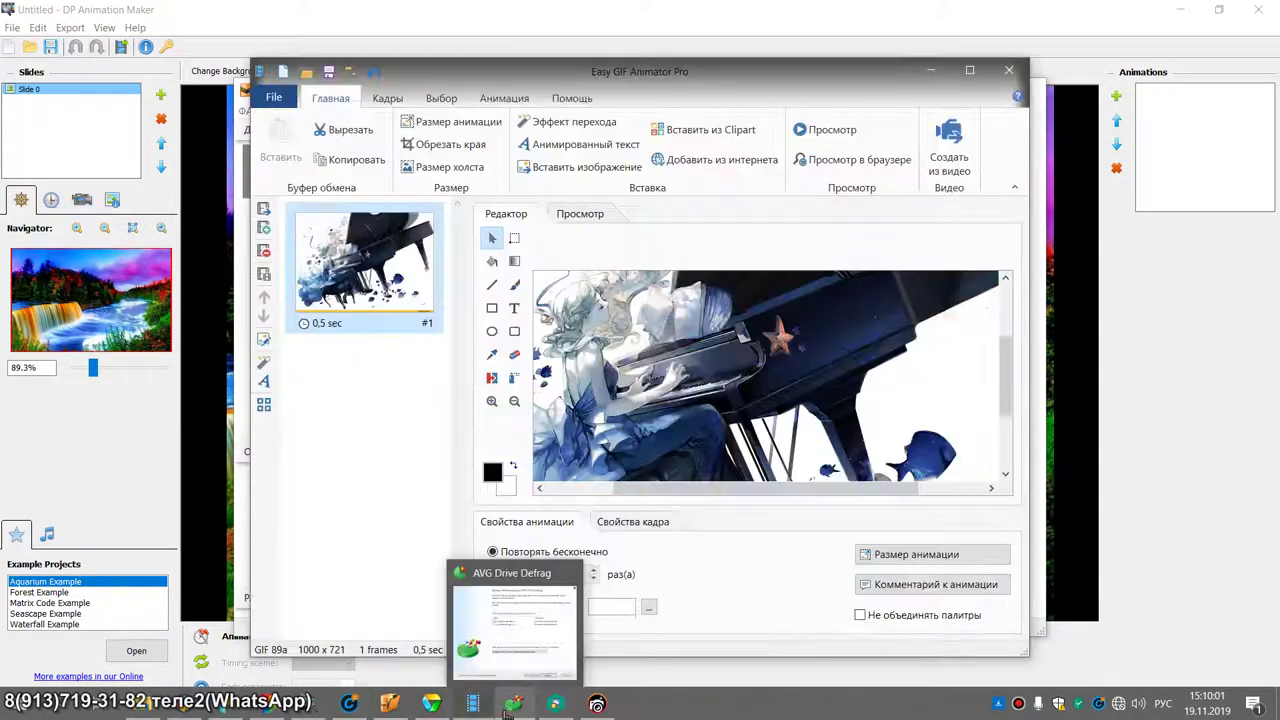
click(510, 706)
click(555, 704)
mouse_move(590, 708)
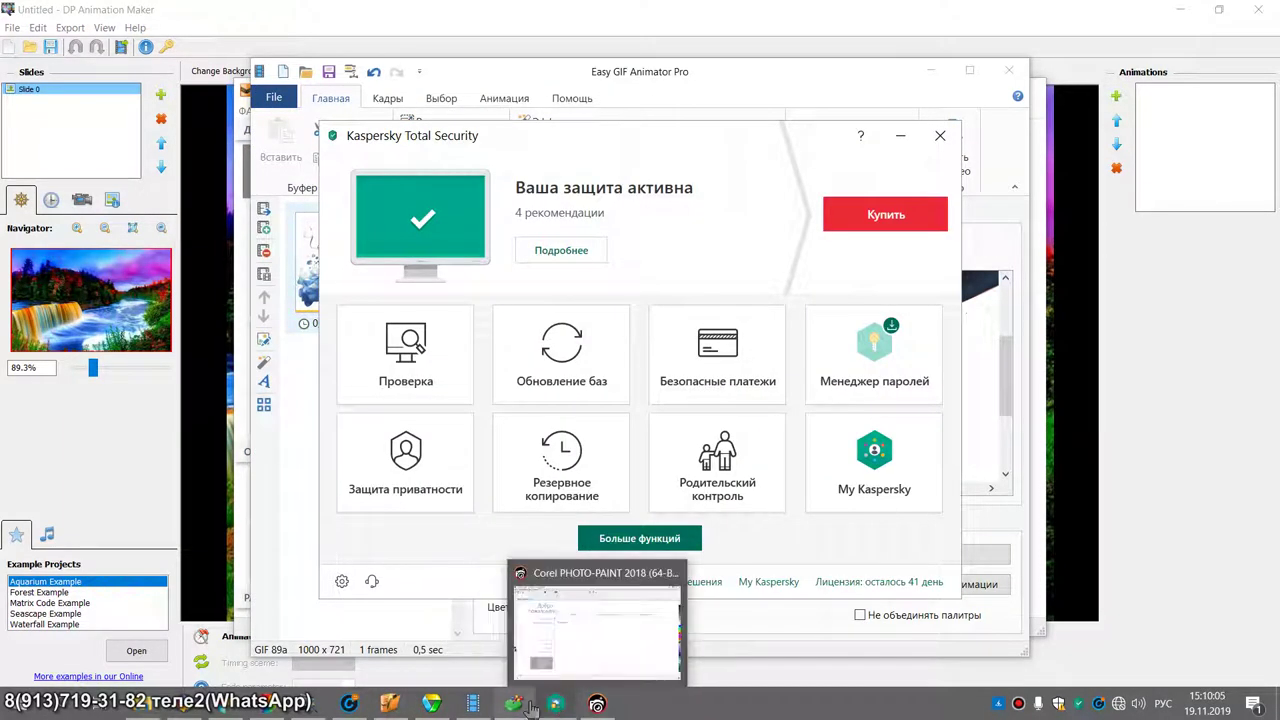
click(595, 706)
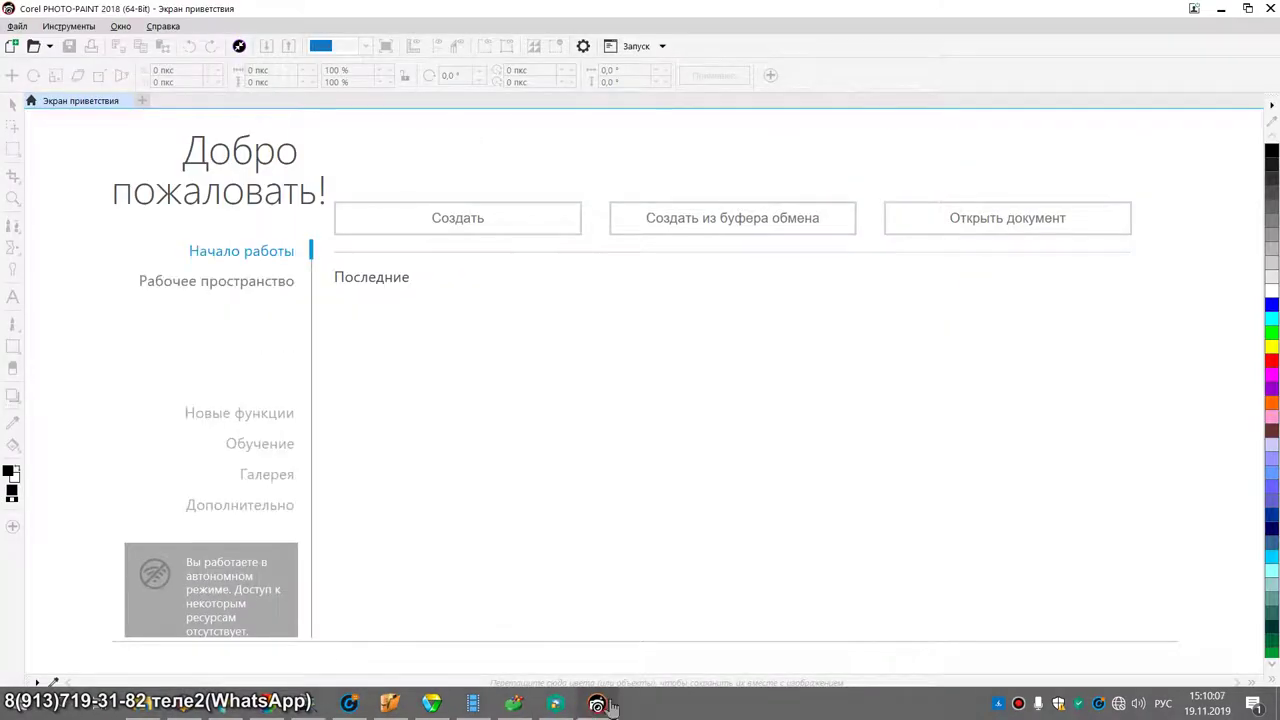
Step: Minimize Corel PHOTO-PAINT, Kaspersky Total Security, AVG Drive Defrag, Easy GIF Animator Pro and the window behind it
click(1221, 10)
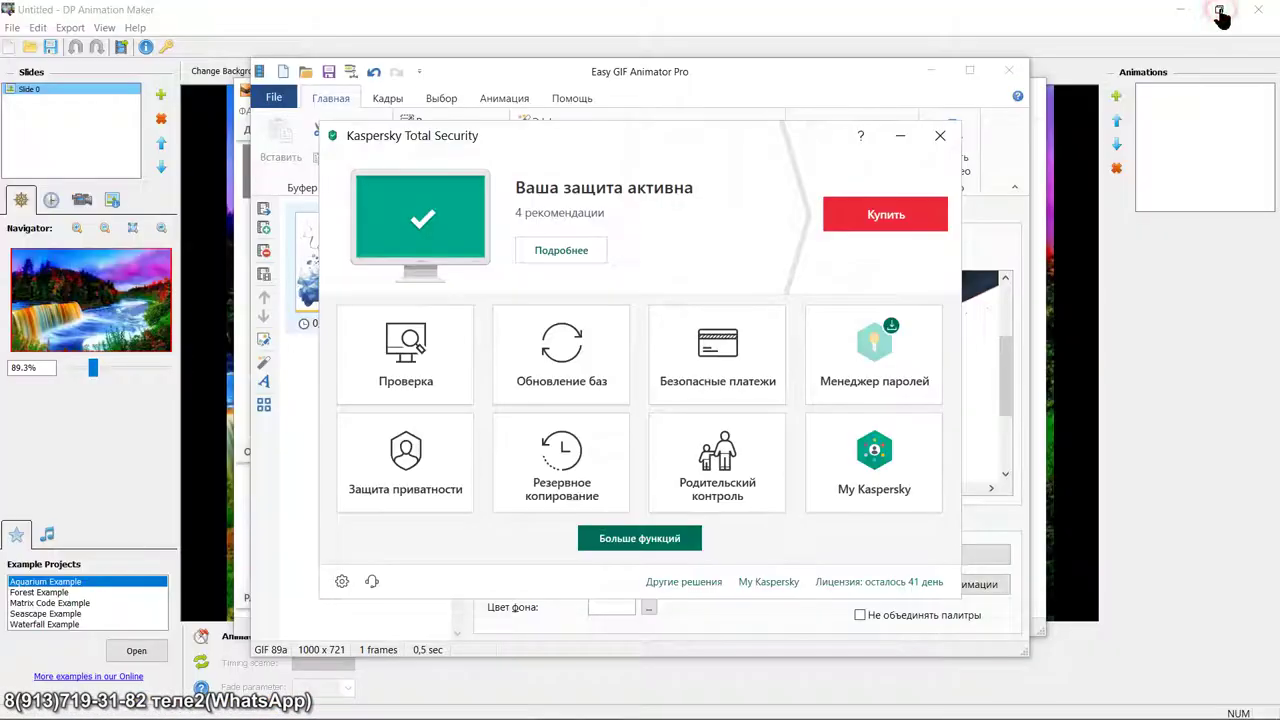
click(900, 136)
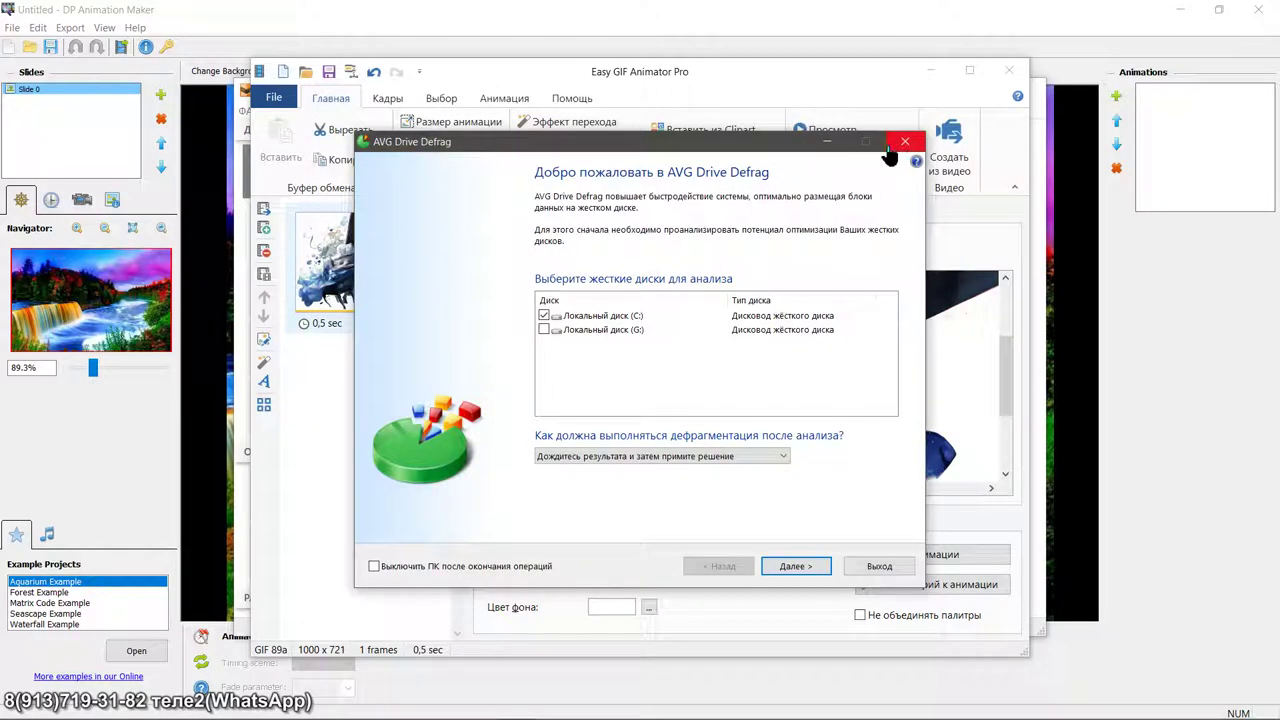
click(827, 141)
click(930, 74)
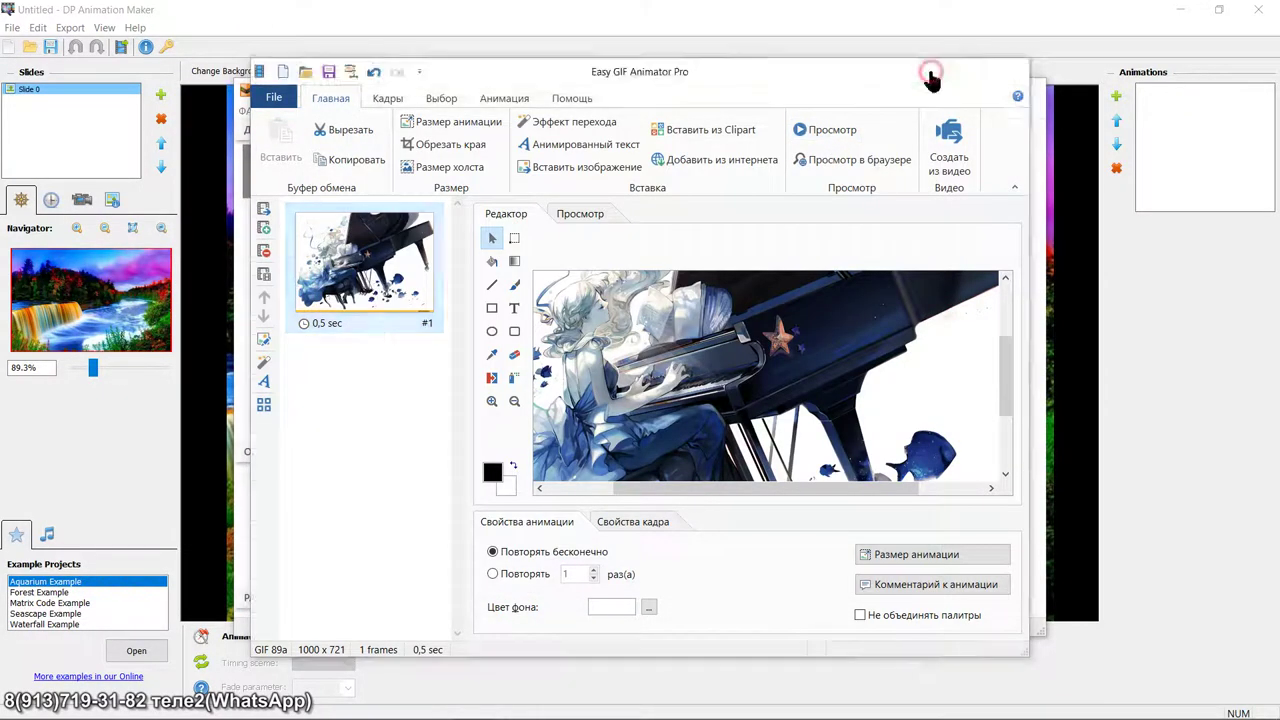
click(860, 153)
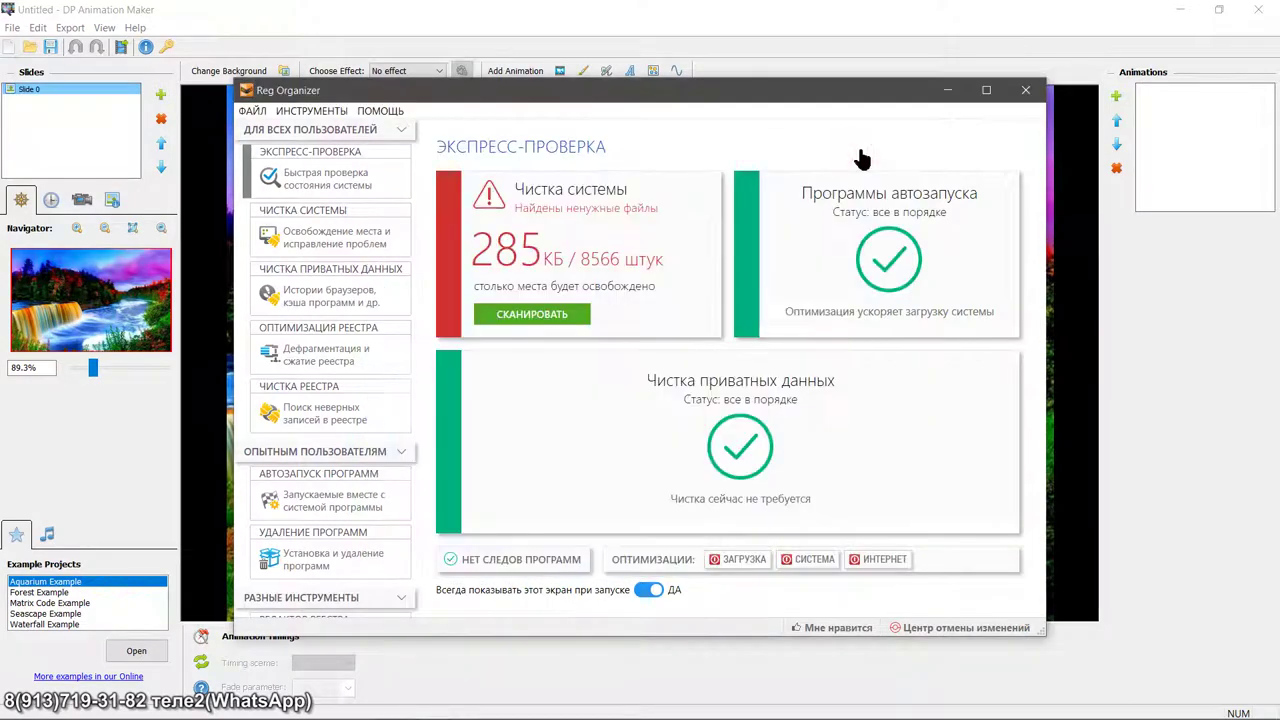
Step: Minimize the Reg Organizer, Advanced SystemCare, DP Animation Maker and ФотоМАСТЕР windows
click(948, 89)
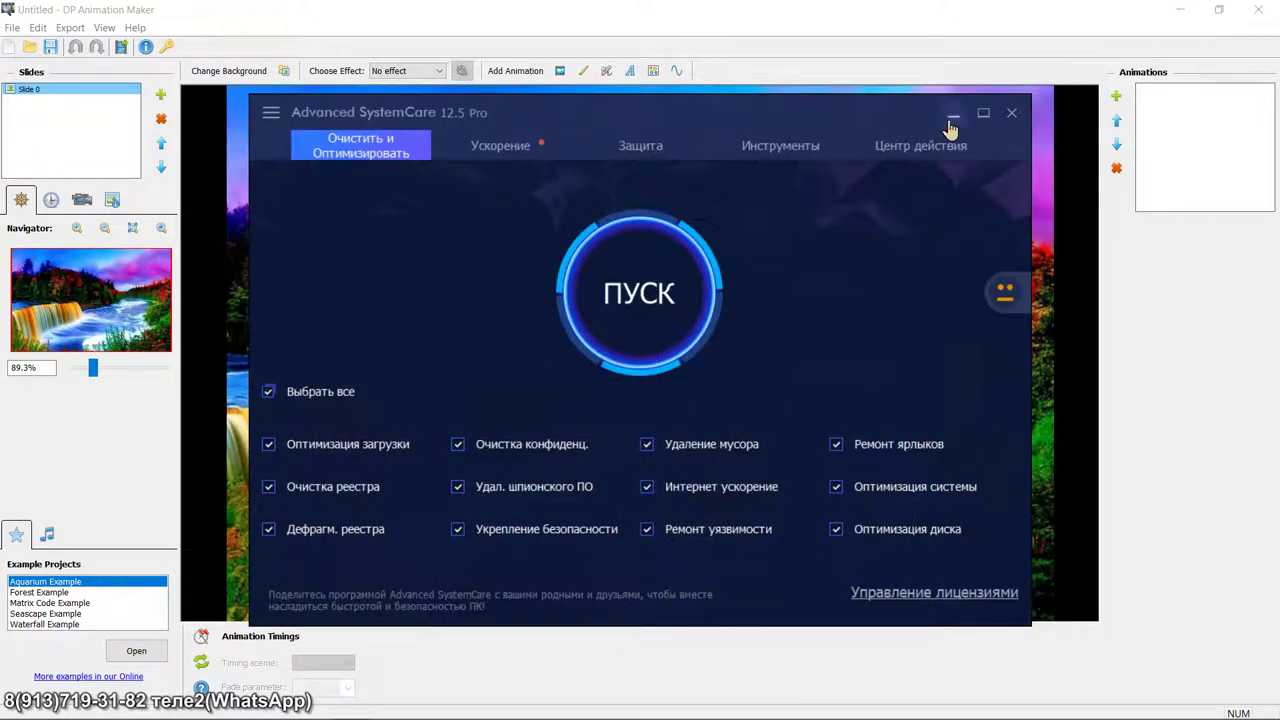
click(953, 115)
click(1183, 12)
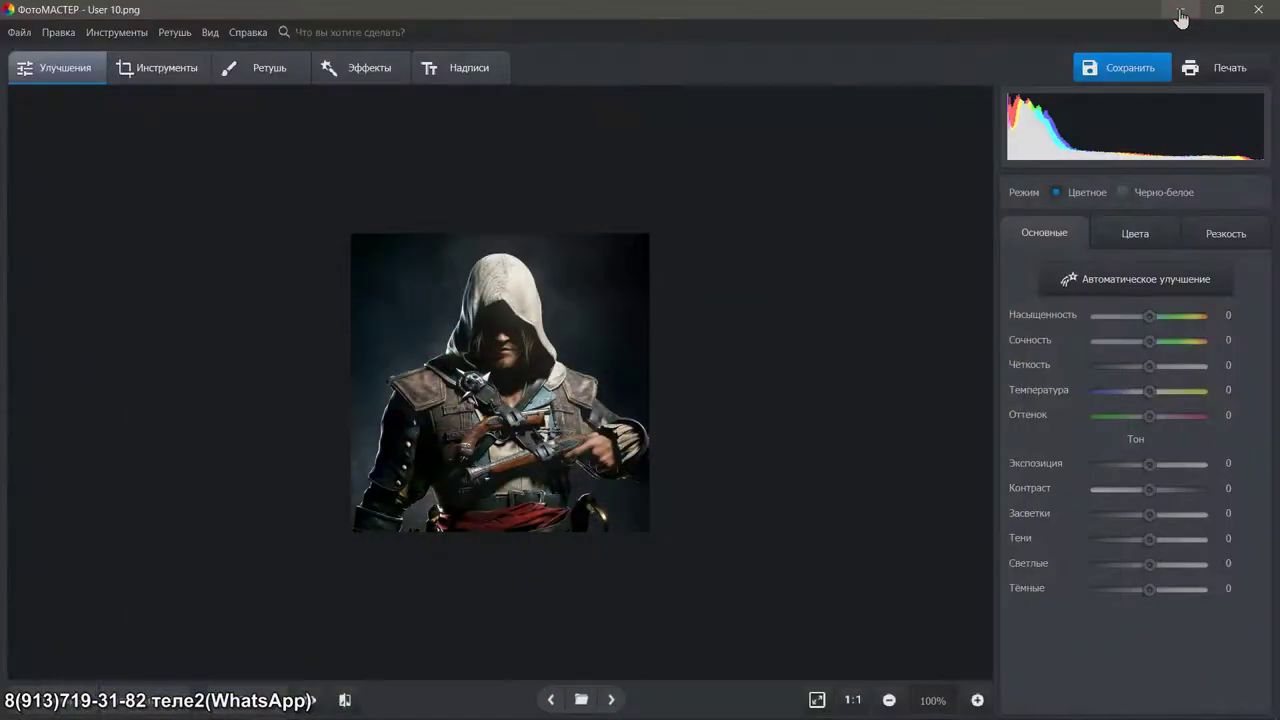
click(1180, 10)
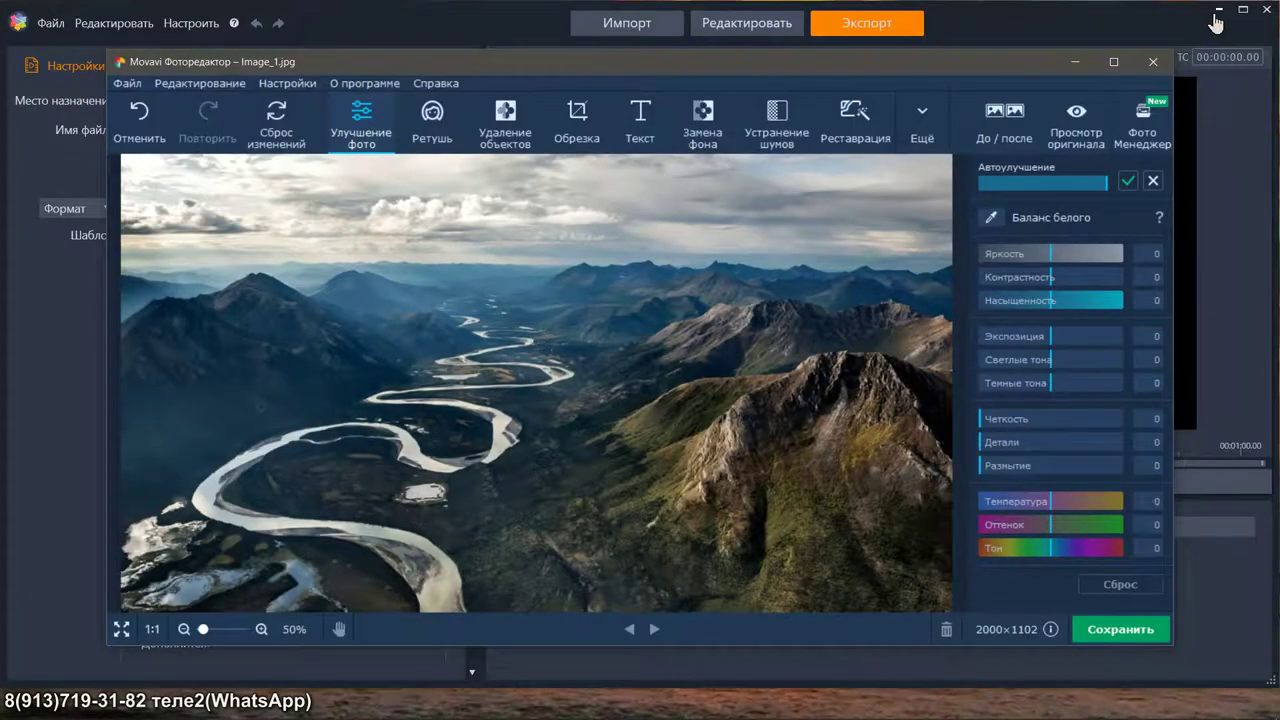
Step: Minimize the video editor and the Movavi Фоторедактор window to clear the desktop
click(1217, 10)
click(1077, 63)
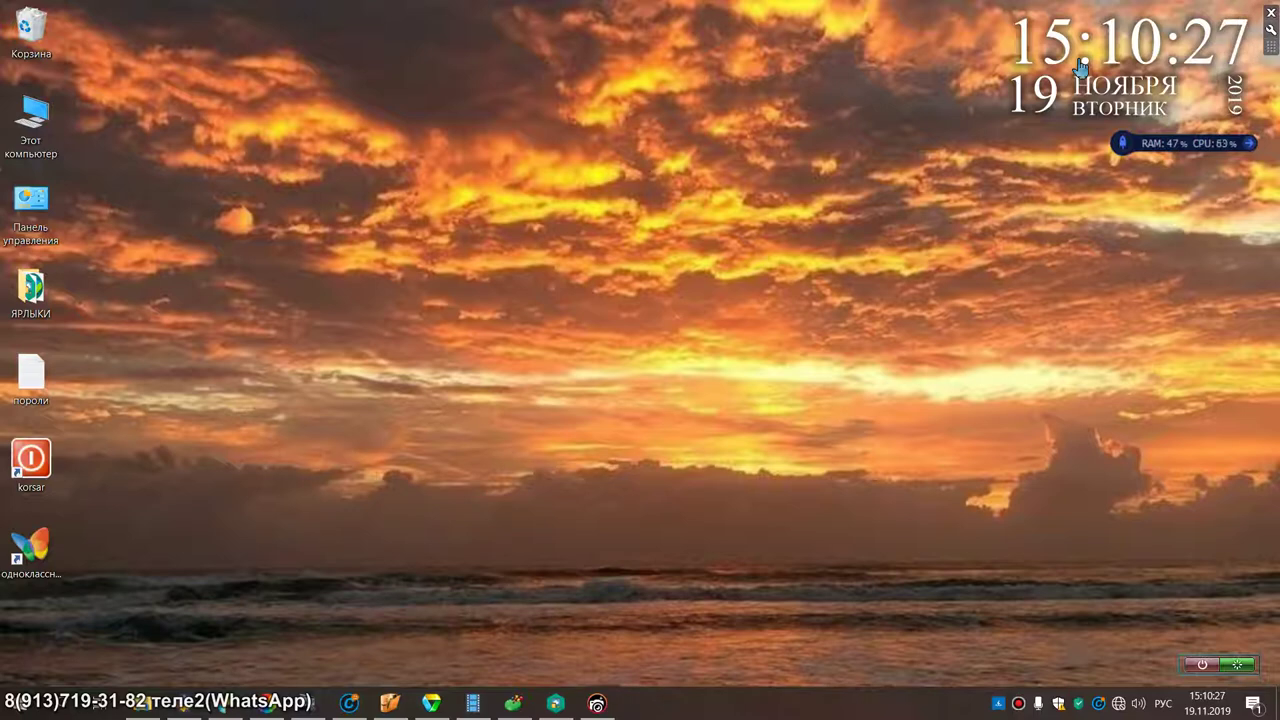
Step: Open Kaspersky Total Security, start a full scan (Полная проверка) of the computer, and minimize its window
click(1079, 705)
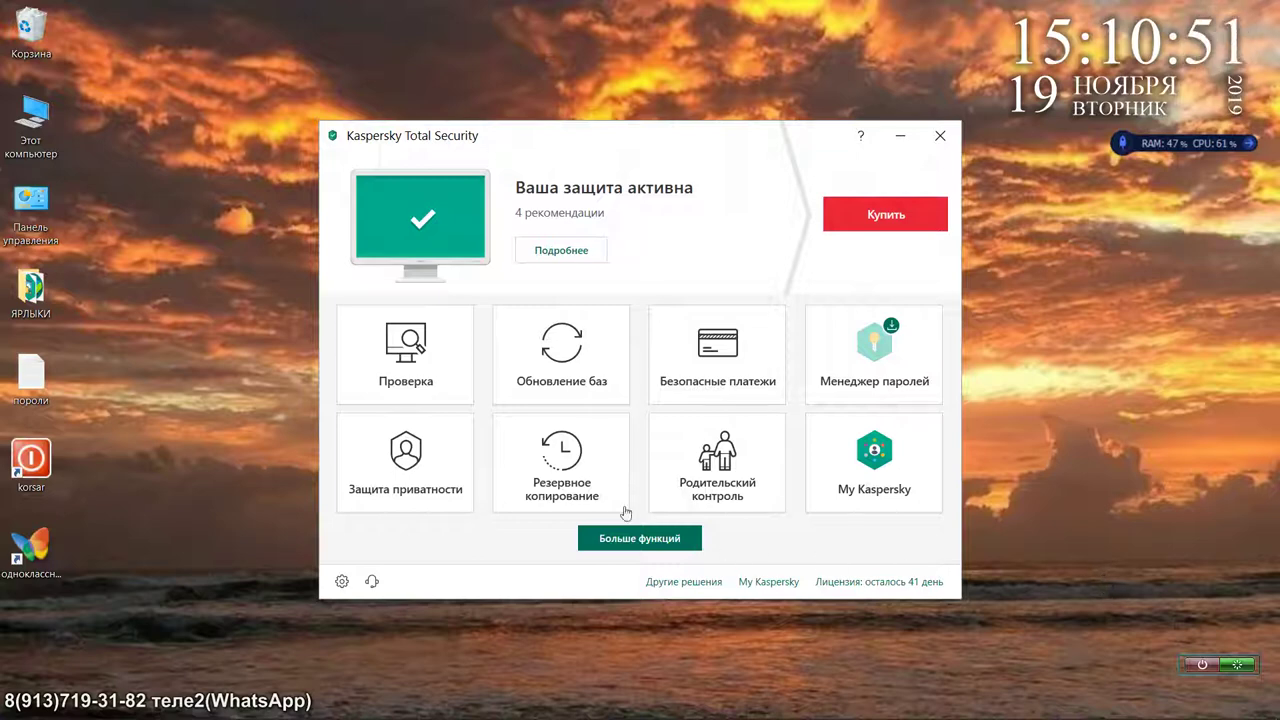
click(400, 345)
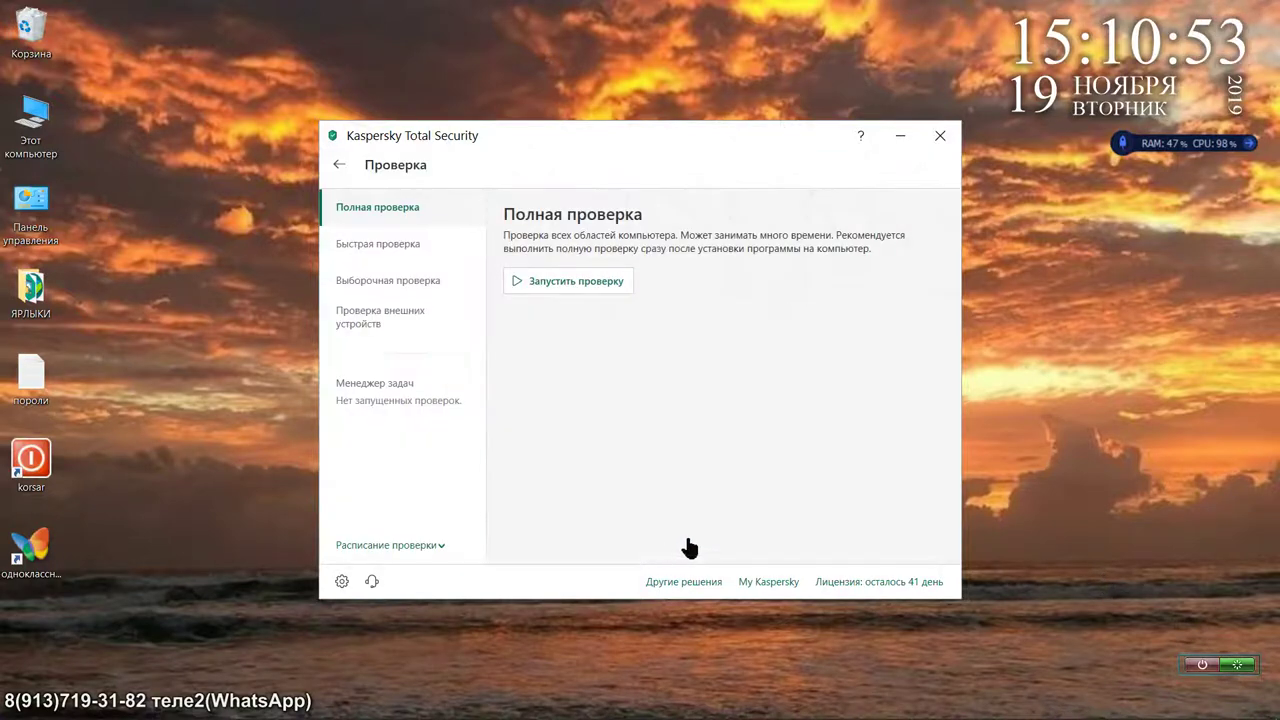
click(590, 286)
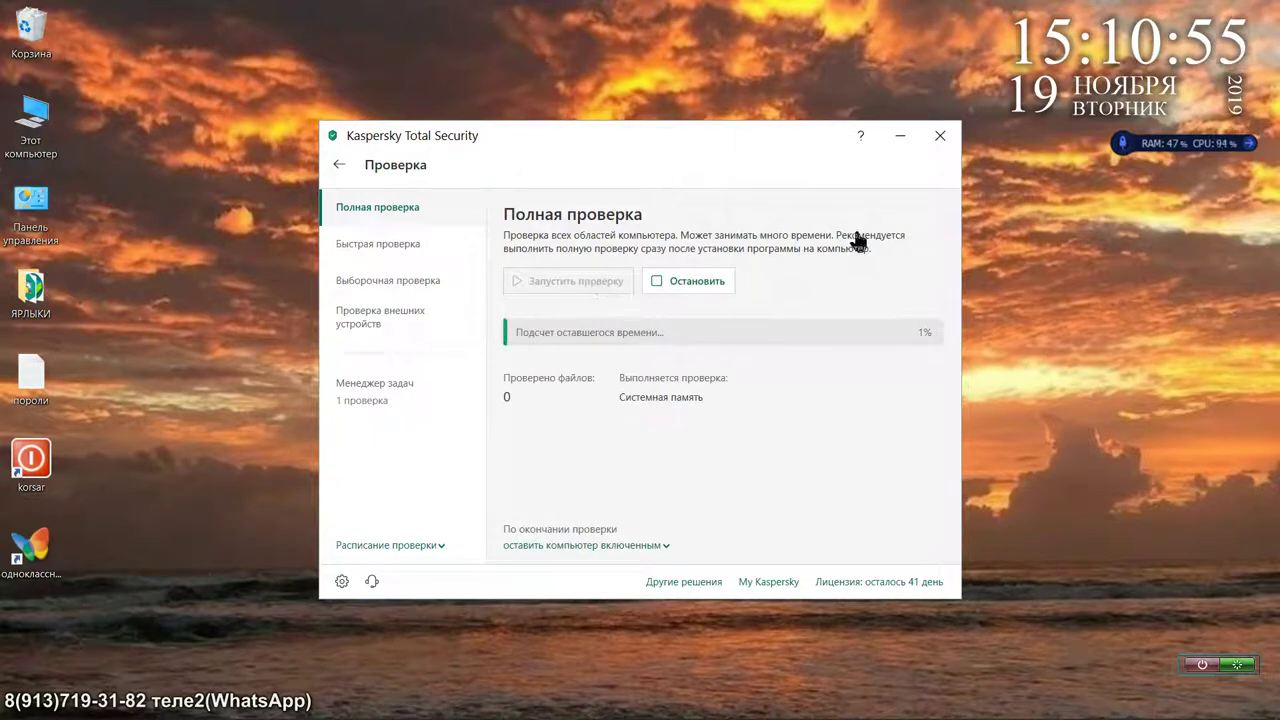
click(901, 140)
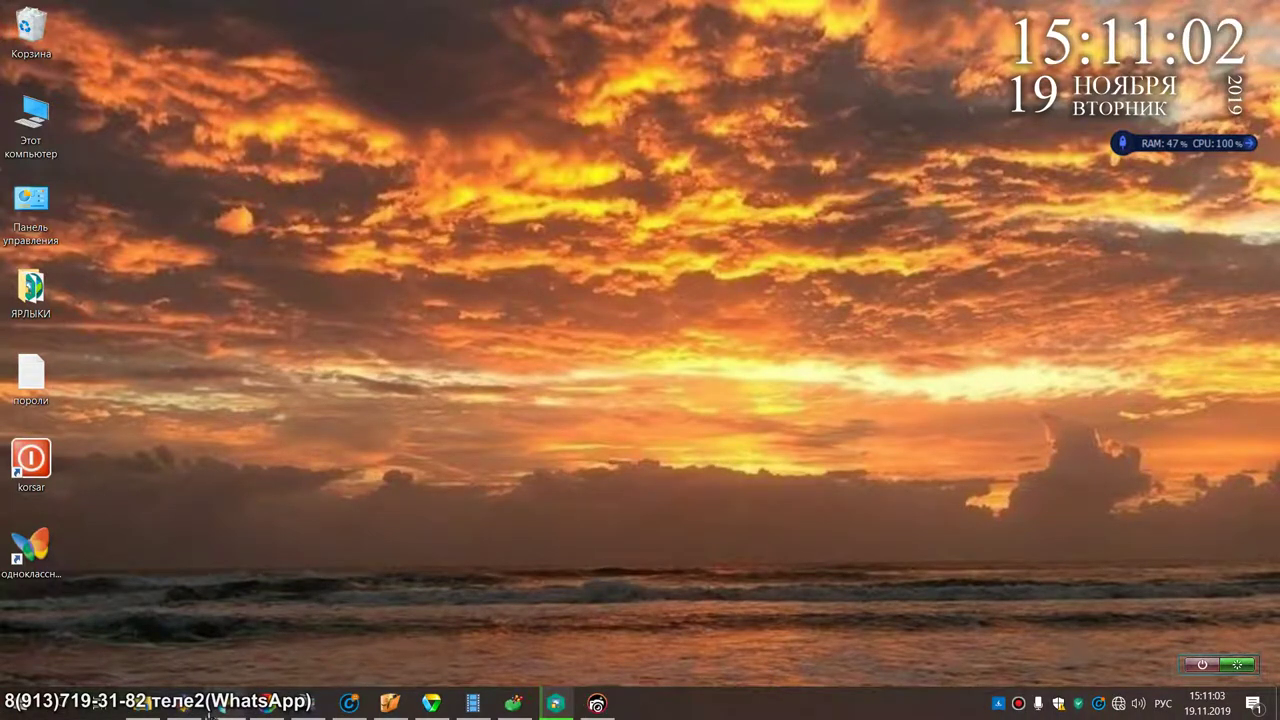
Step: Bring up the video editor, export новый фильм.movie to the desktop as an MP4 file, and minimize the editor
click(185, 703)
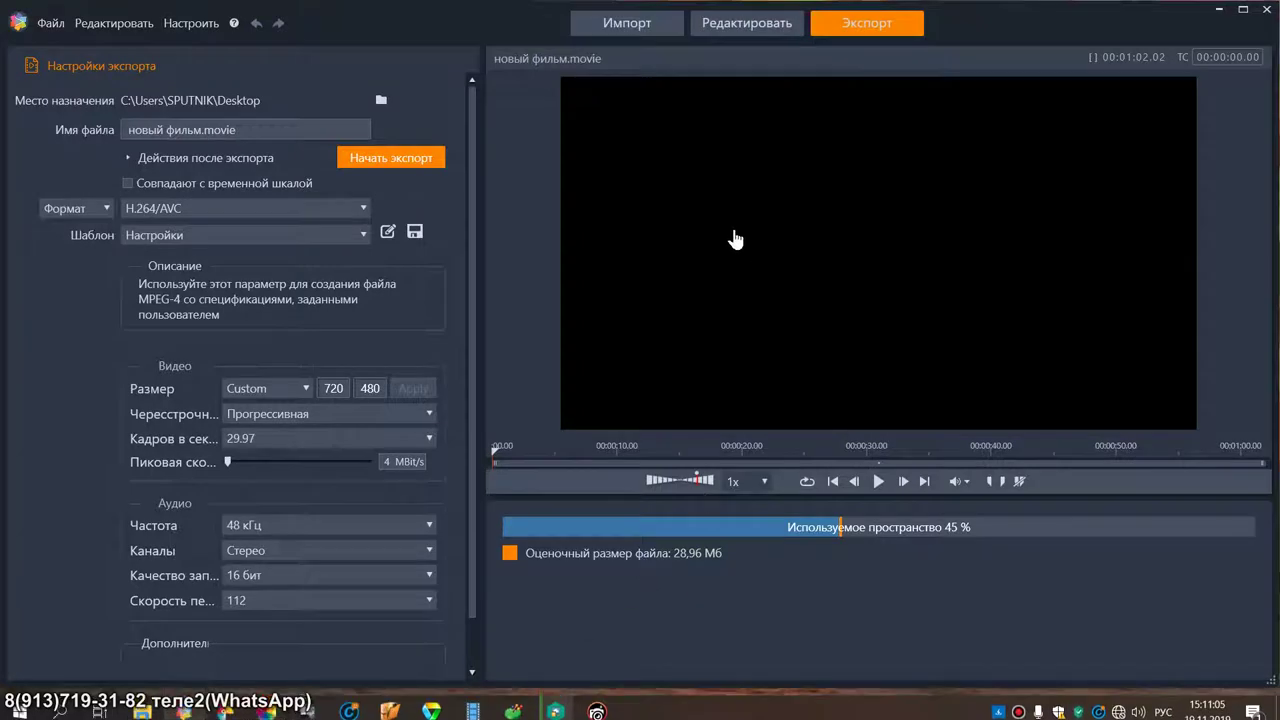
click(752, 30)
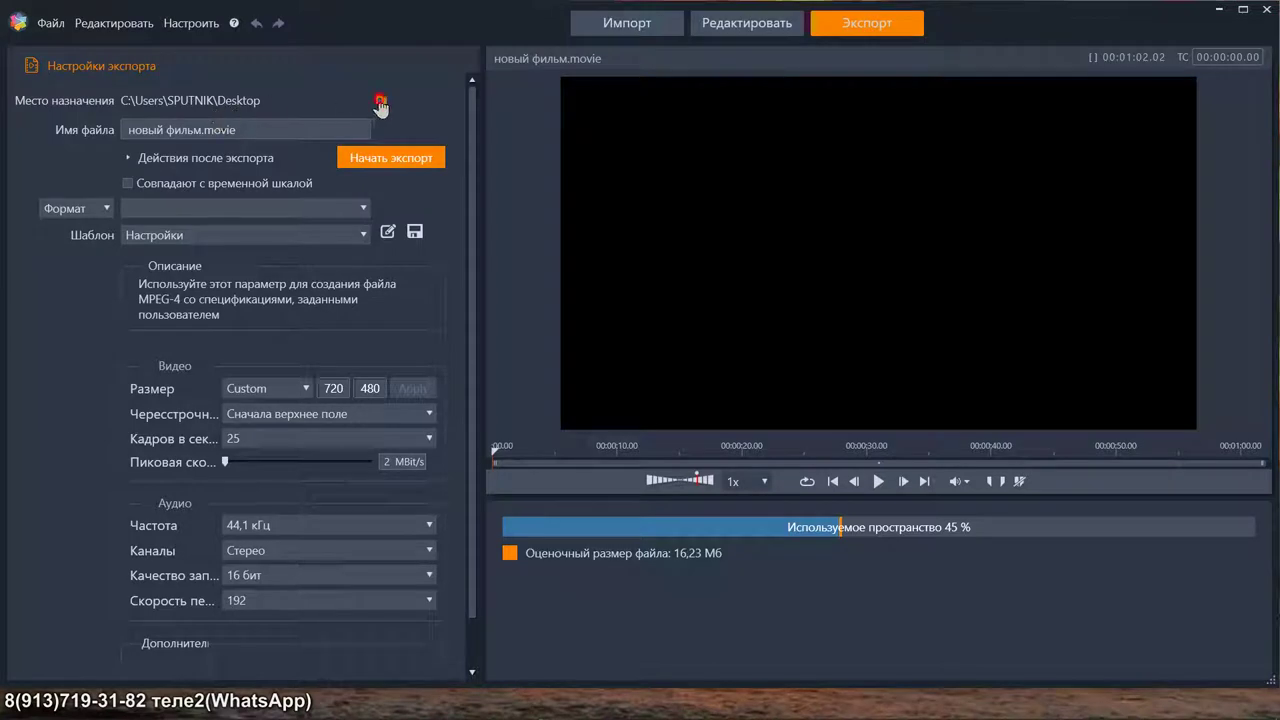
click(381, 104)
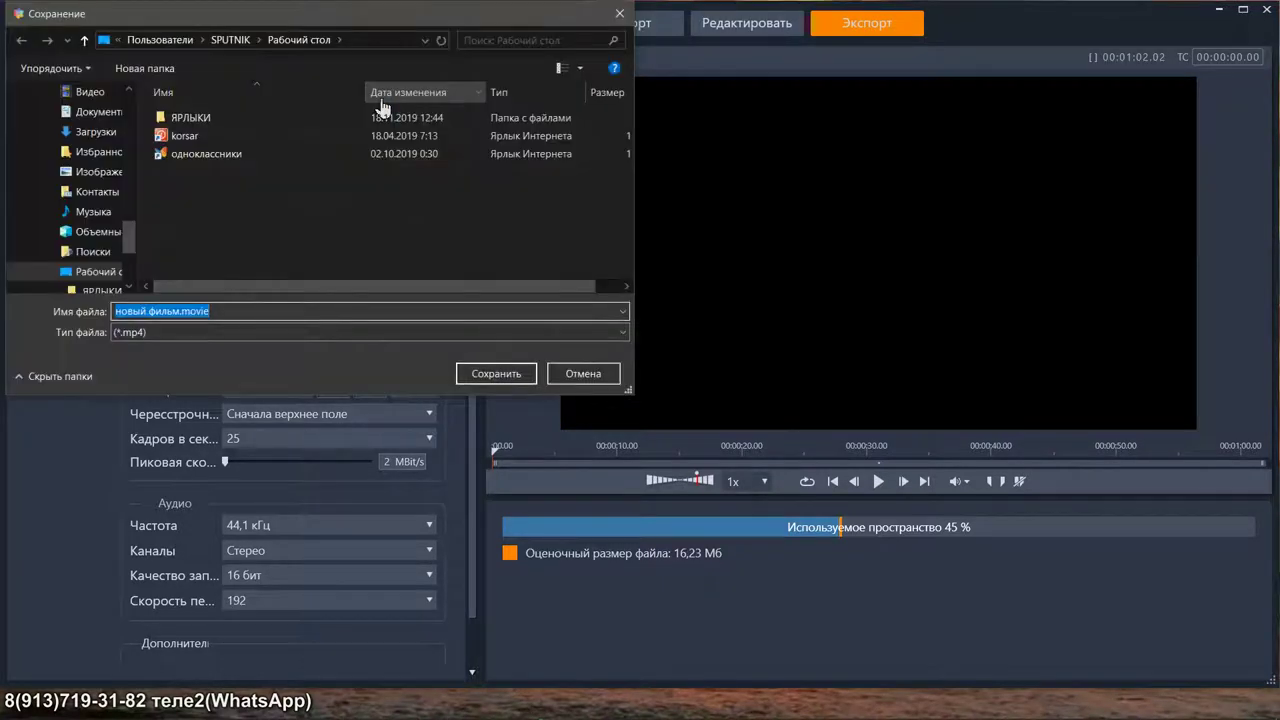
click(586, 376)
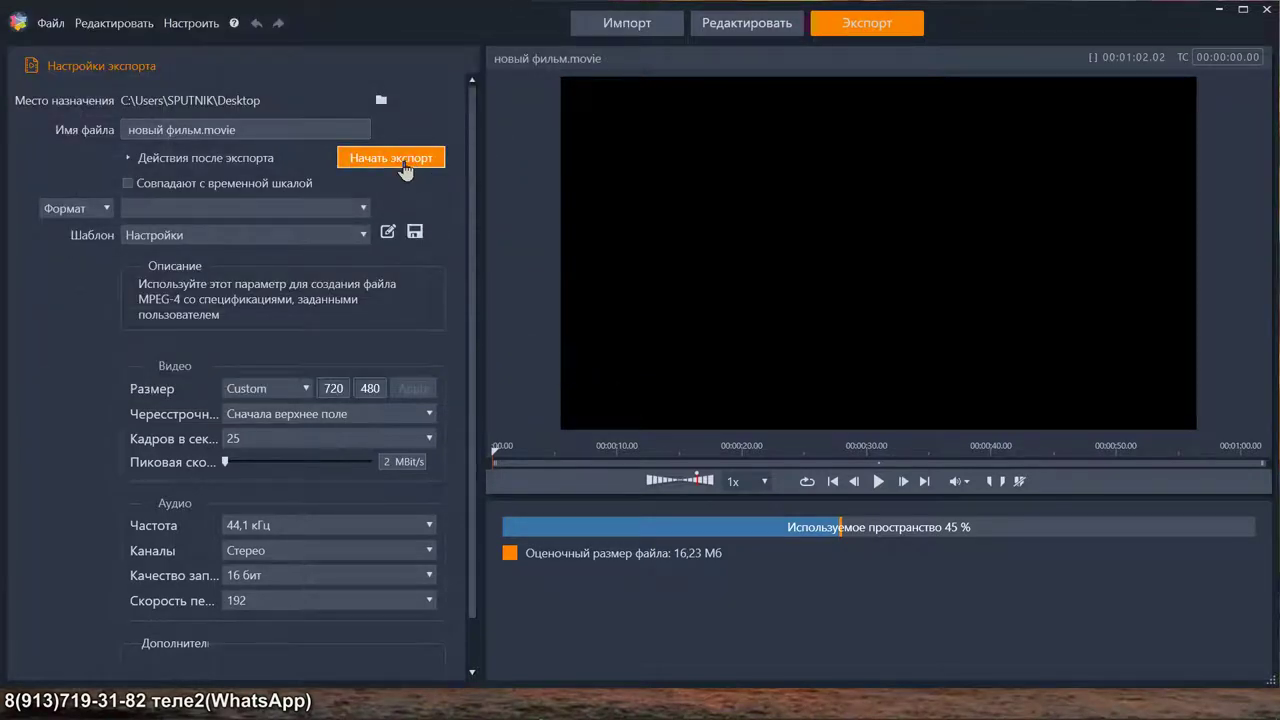
click(404, 165)
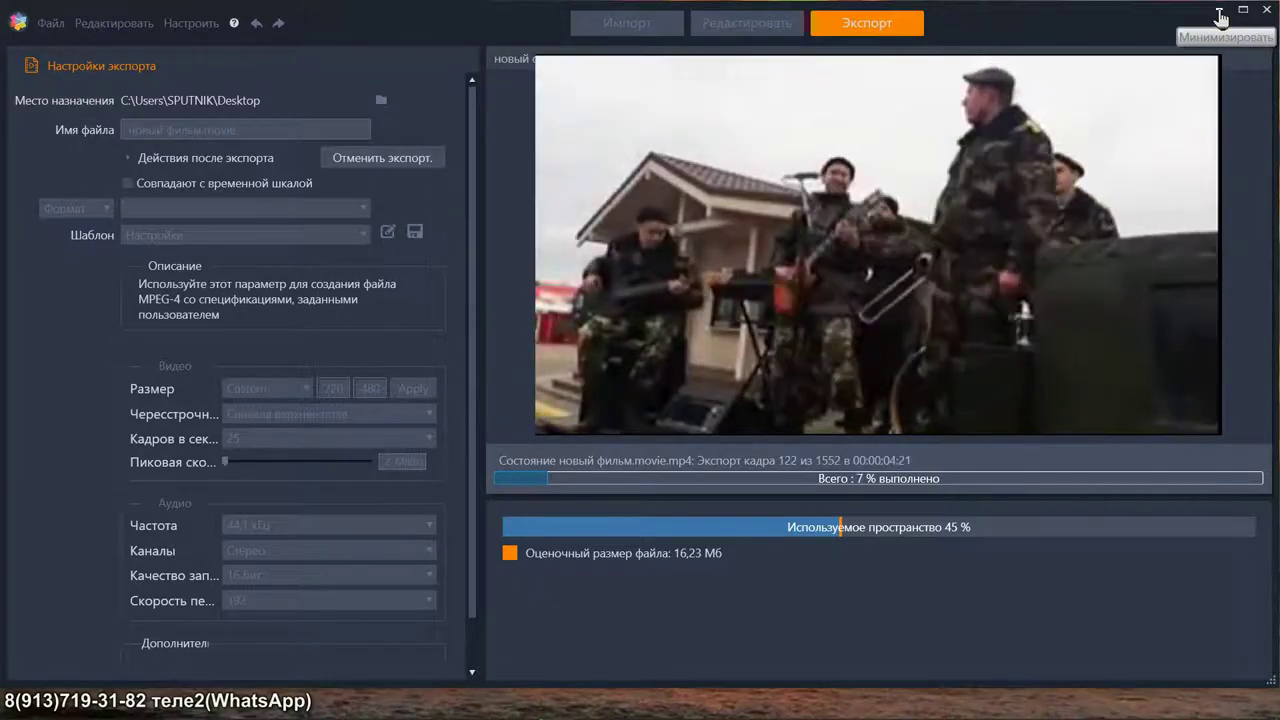
click(1219, 11)
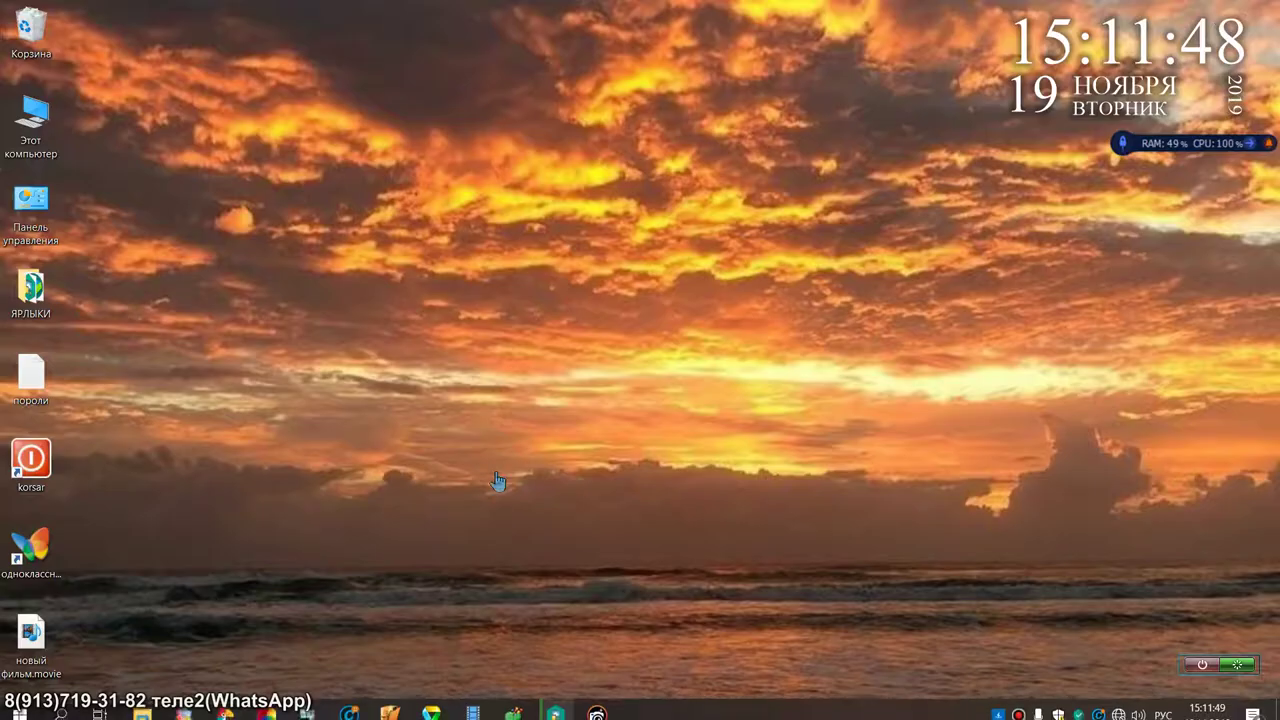
Step: Bring up Advanced SystemCare, start its scan with all cleaning and optimization items selected, and minimize it
click(349, 703)
click(642, 260)
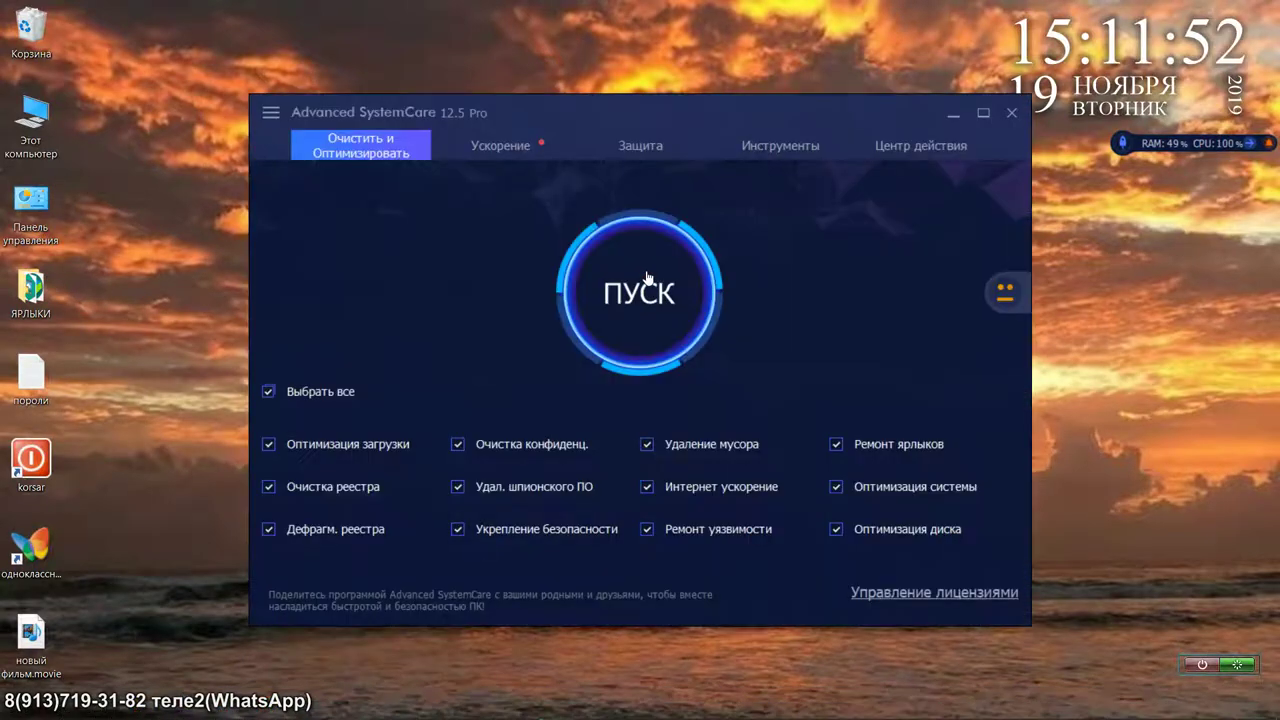
click(644, 300)
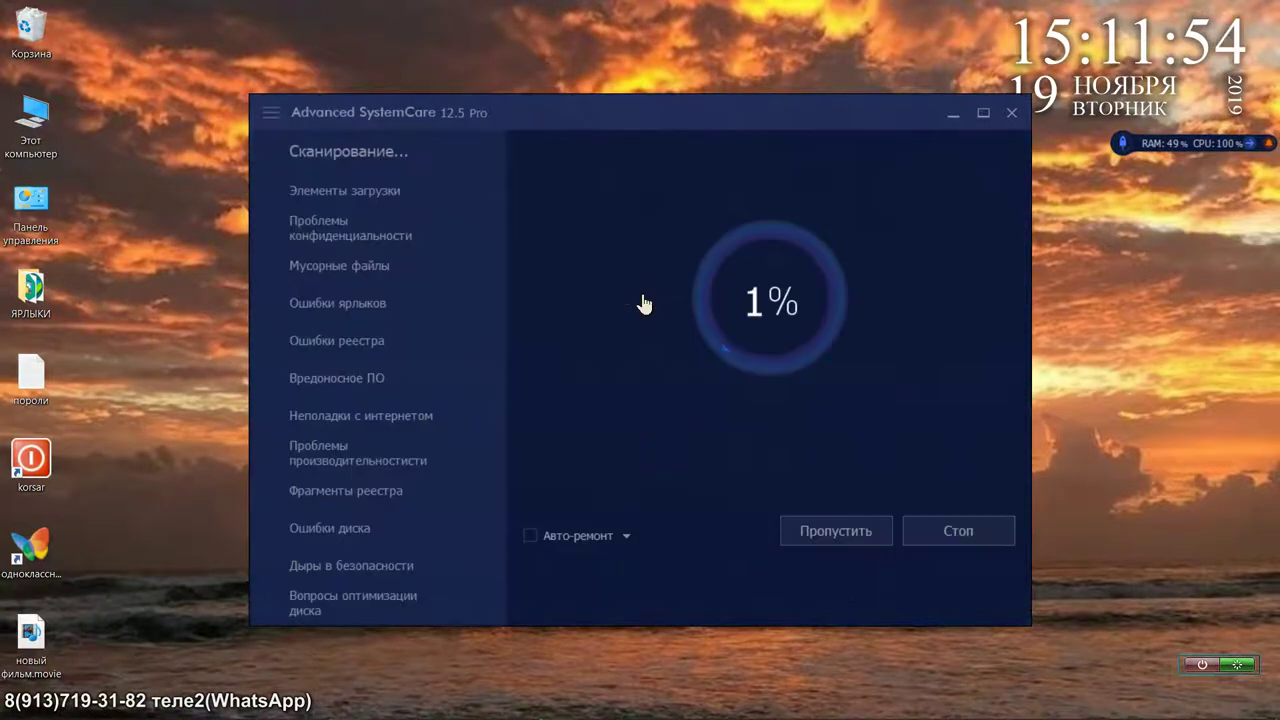
click(954, 119)
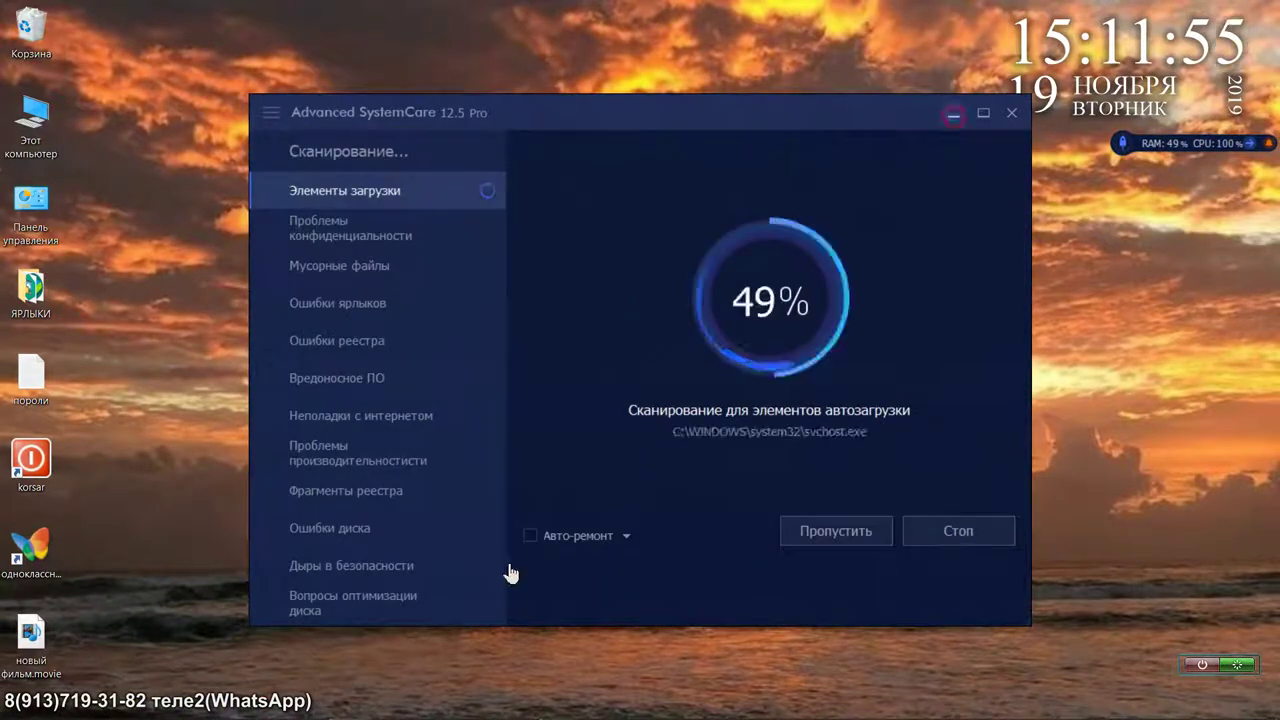
Step: Bring up Reg Organizer, start the system cleanup scan (Чистка системы), and minimize the window
click(400, 706)
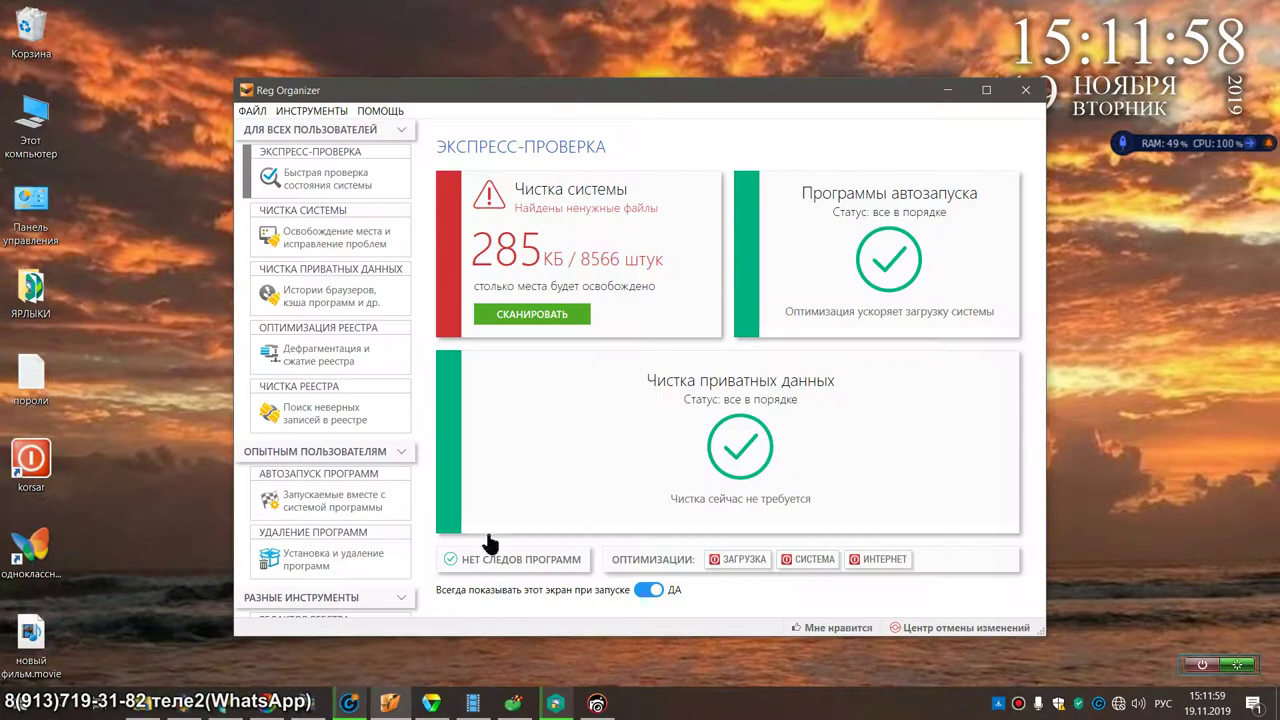
click(551, 329)
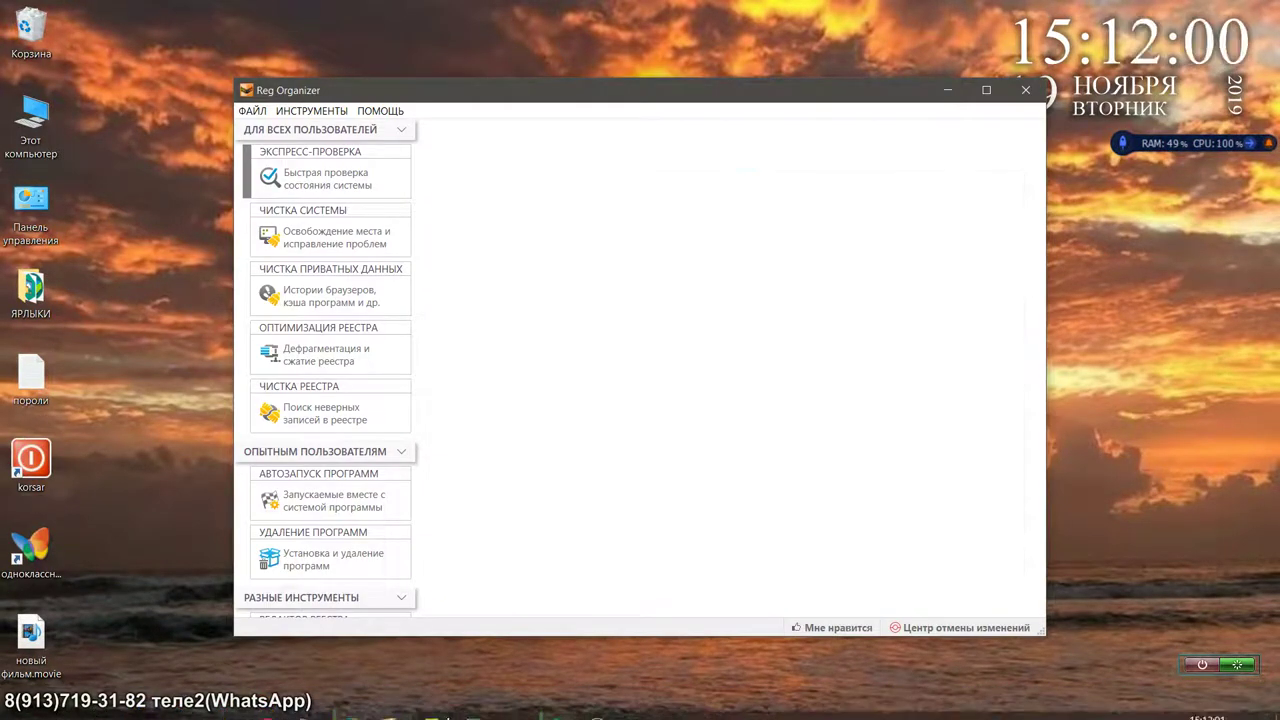
click(949, 95)
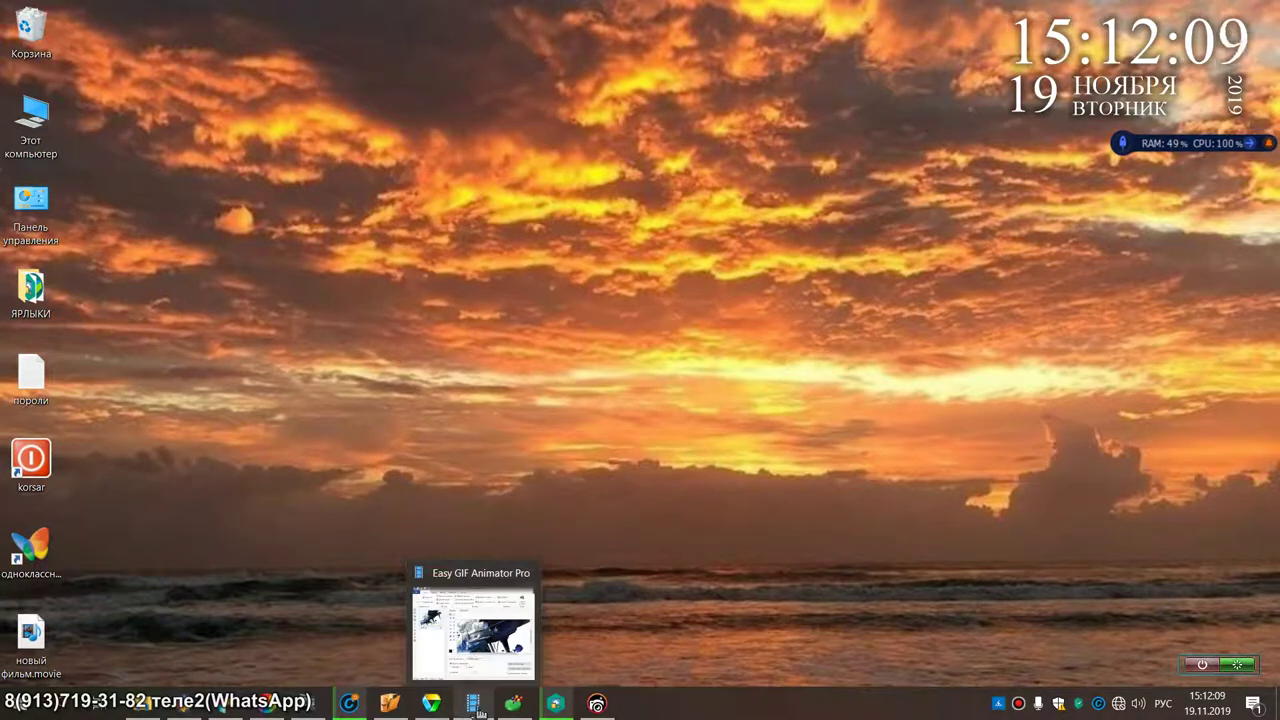
Step: Switch to Easy GIF Animator Pro and look through its frame (Кадры) and selection (Выбор) commands
click(476, 705)
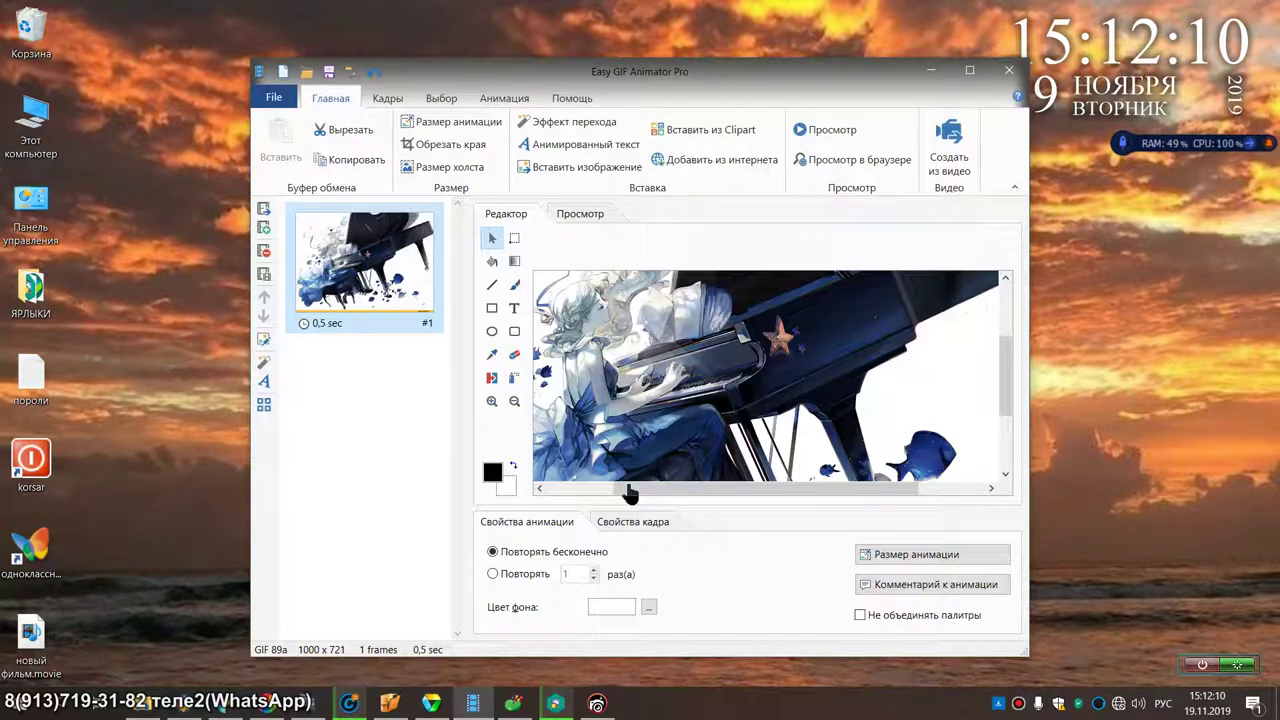
click(391, 98)
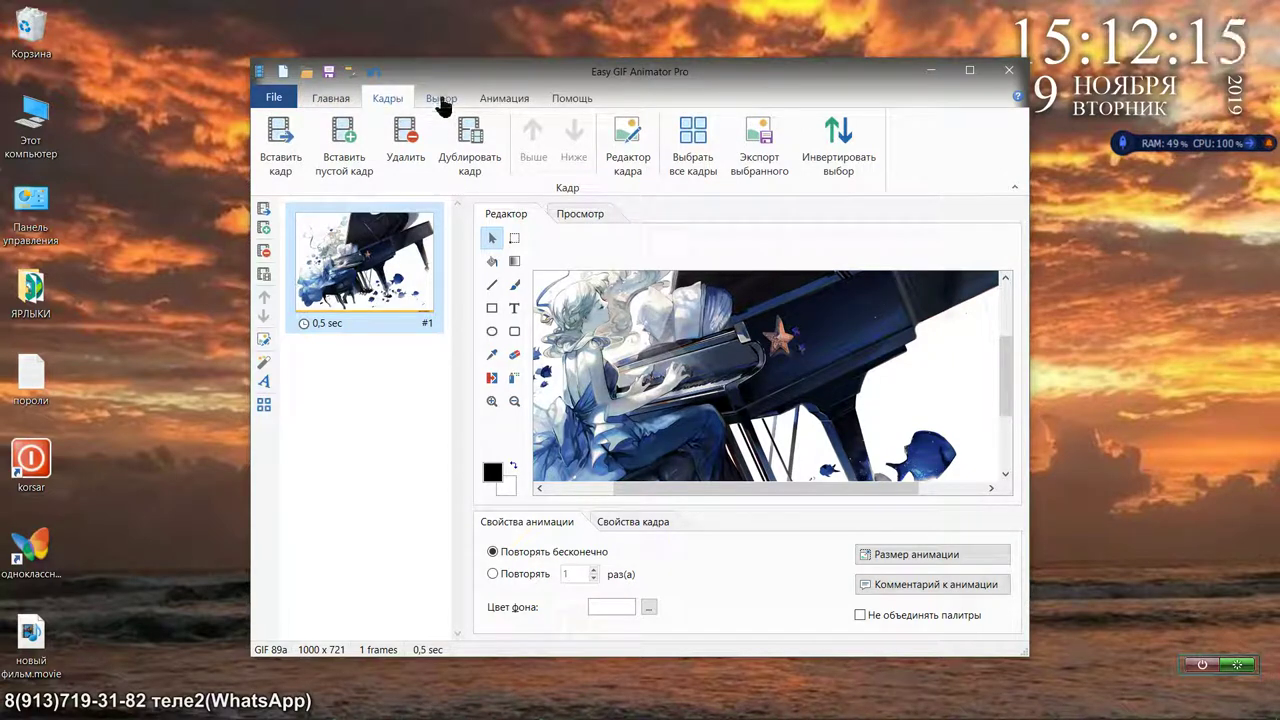
click(441, 98)
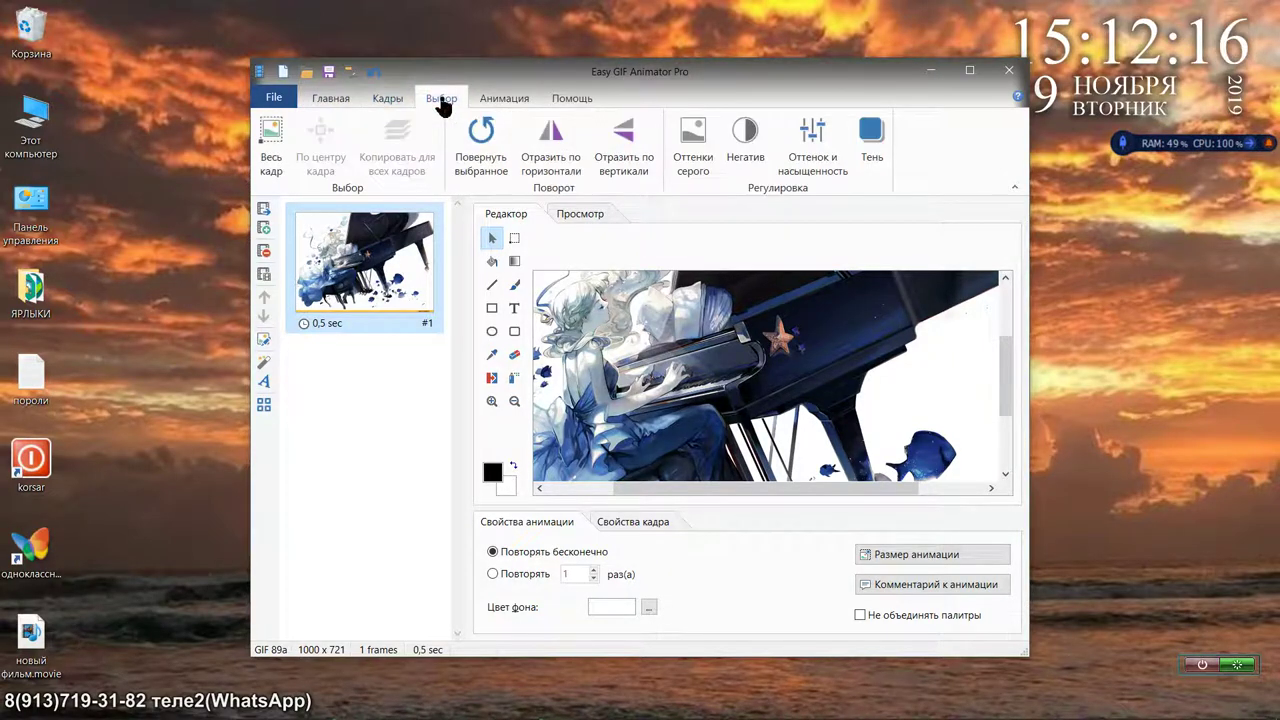
click(335, 106)
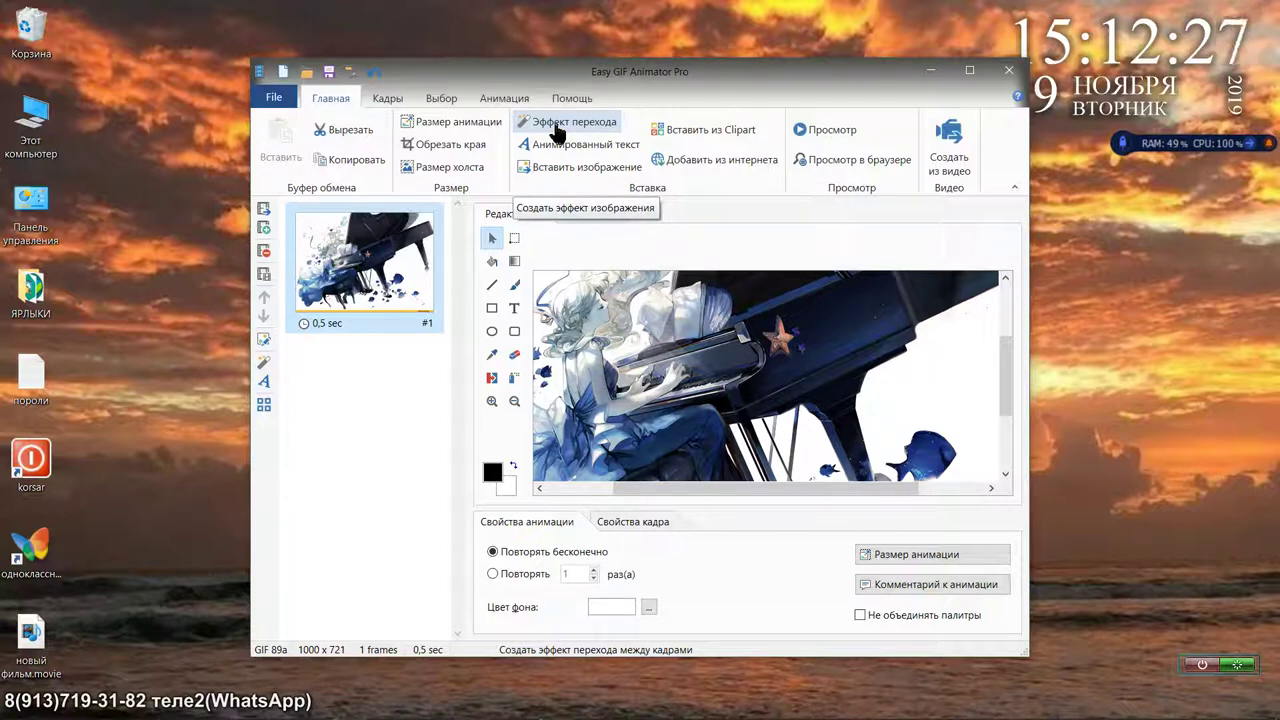
Step: Create a vertical Поворот transition effect on frame #1 with its smoothness/duration (Плавность/длительность) raised close to the maximum
click(401, 246)
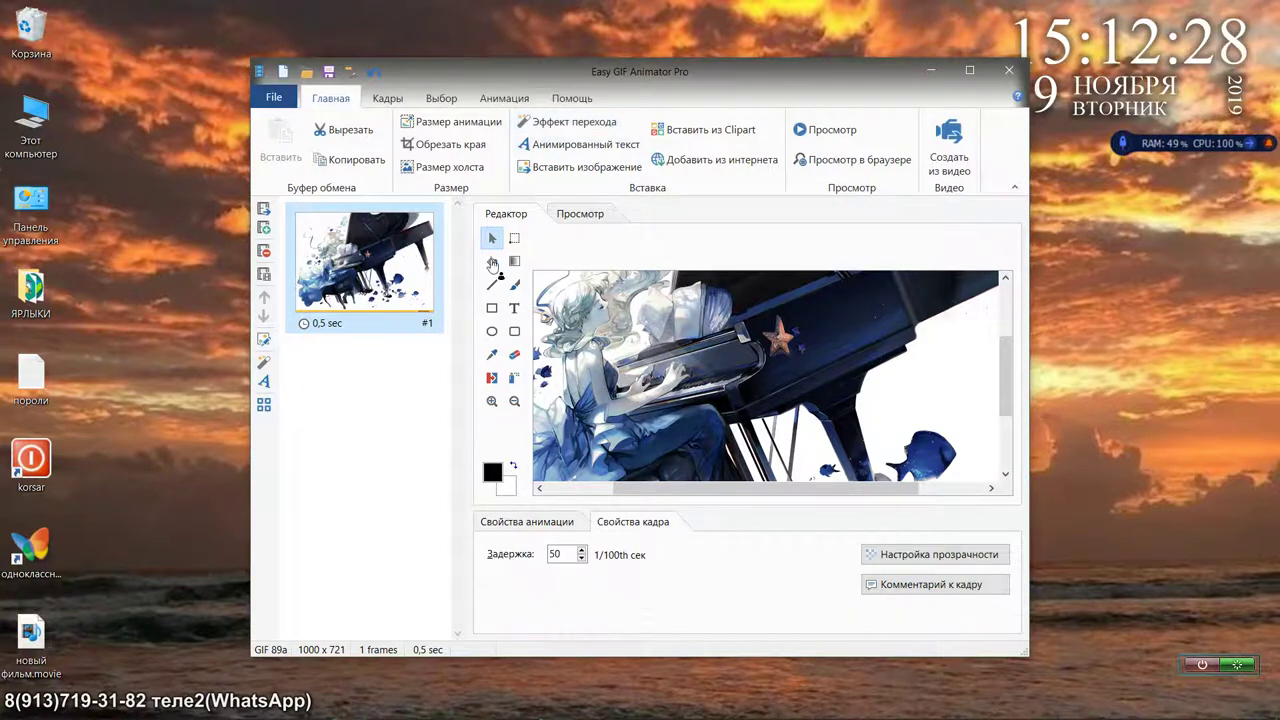
click(573, 121)
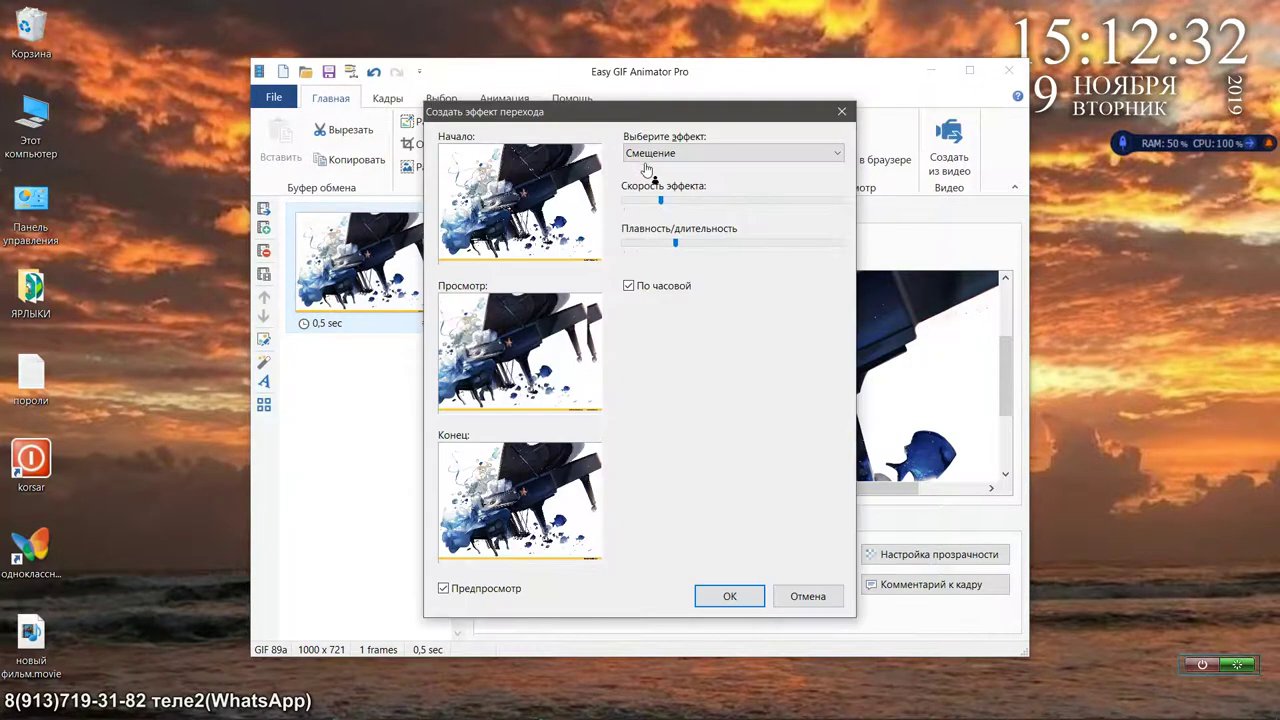
click(834, 155)
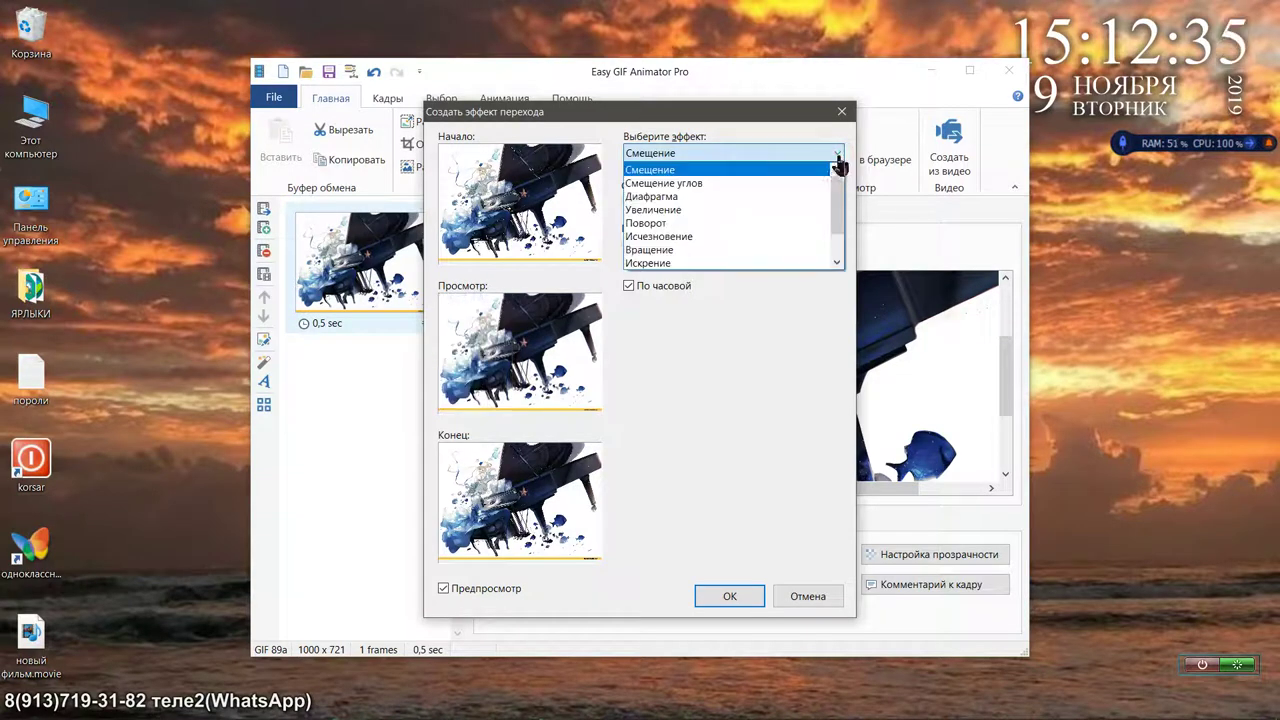
click(800, 223)
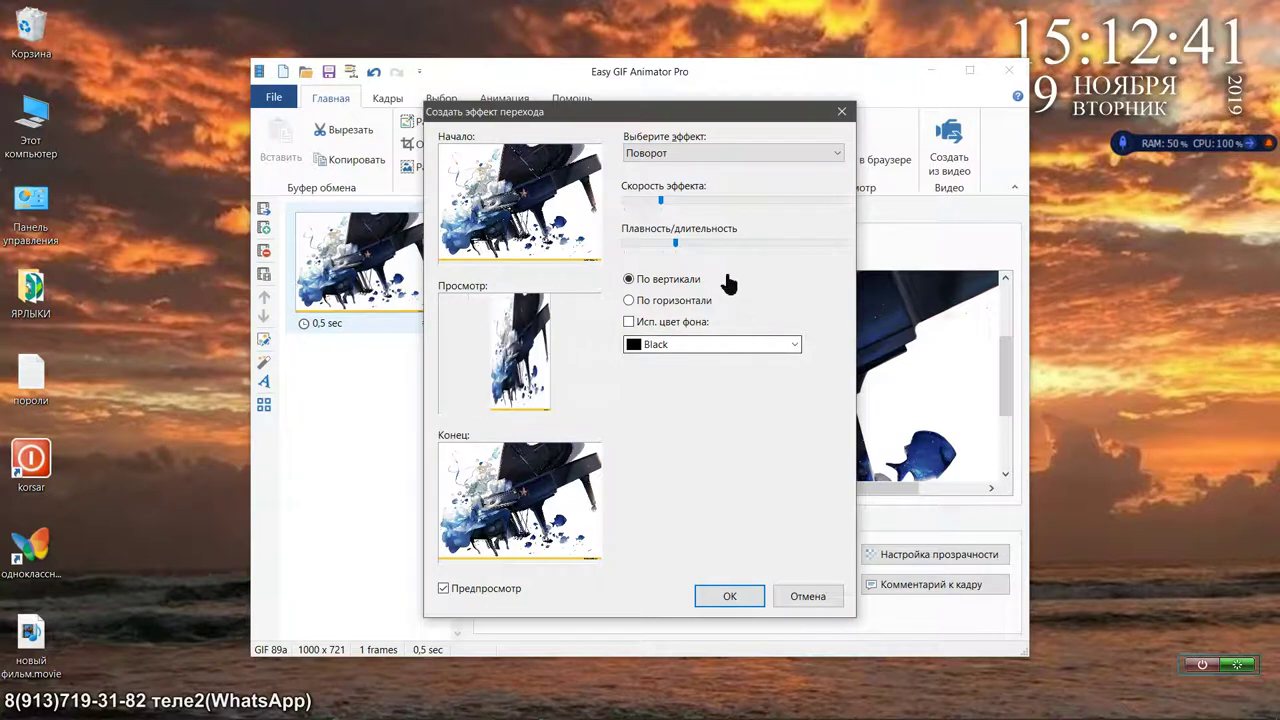
mouse_move(676, 241)
mouse_down()
mouse_move(623, 249)
mouse_move(820, 251)
mouse_up()
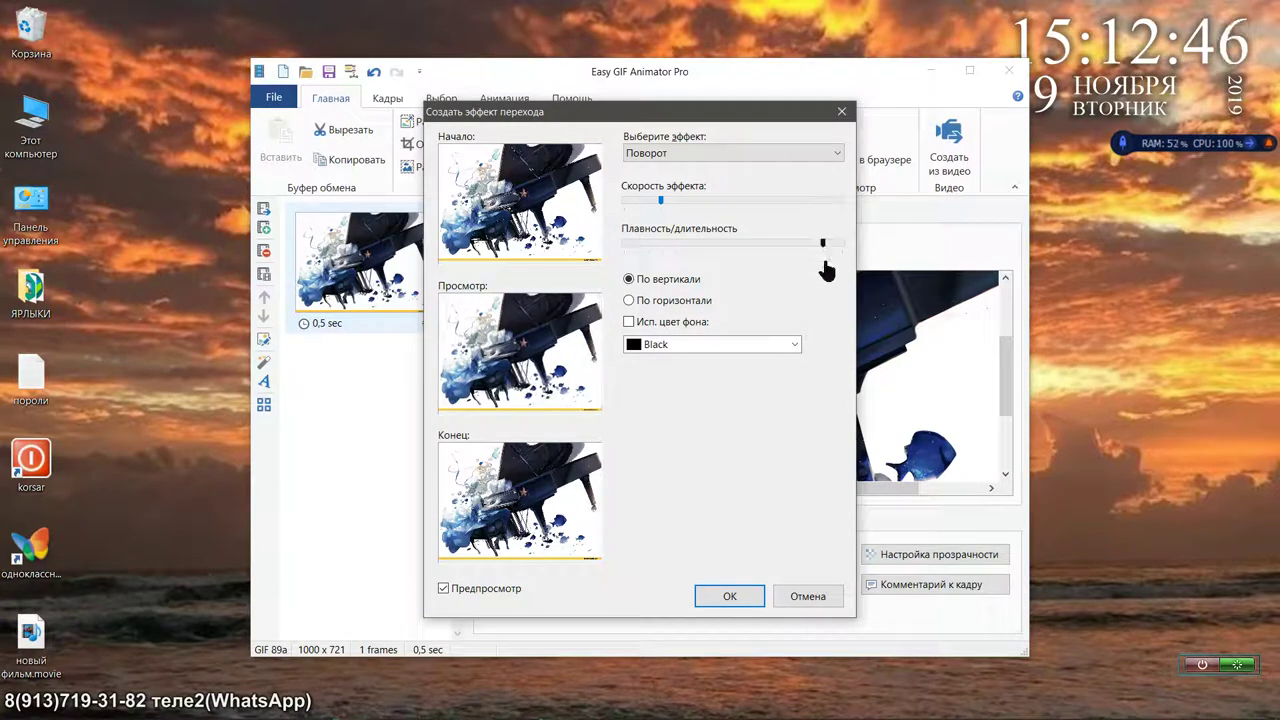
click(729, 596)
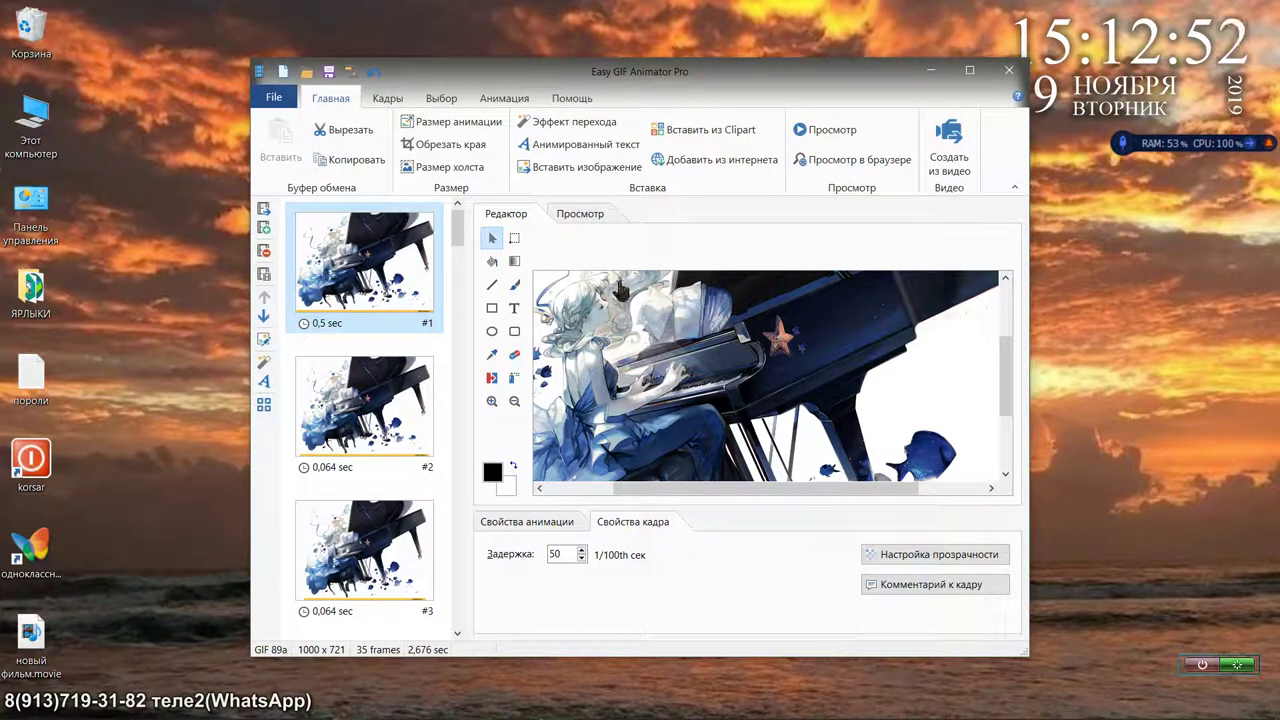
Step: Save the current animation to the desktop (Рабочий стол) as a GIF image named 1
click(278, 98)
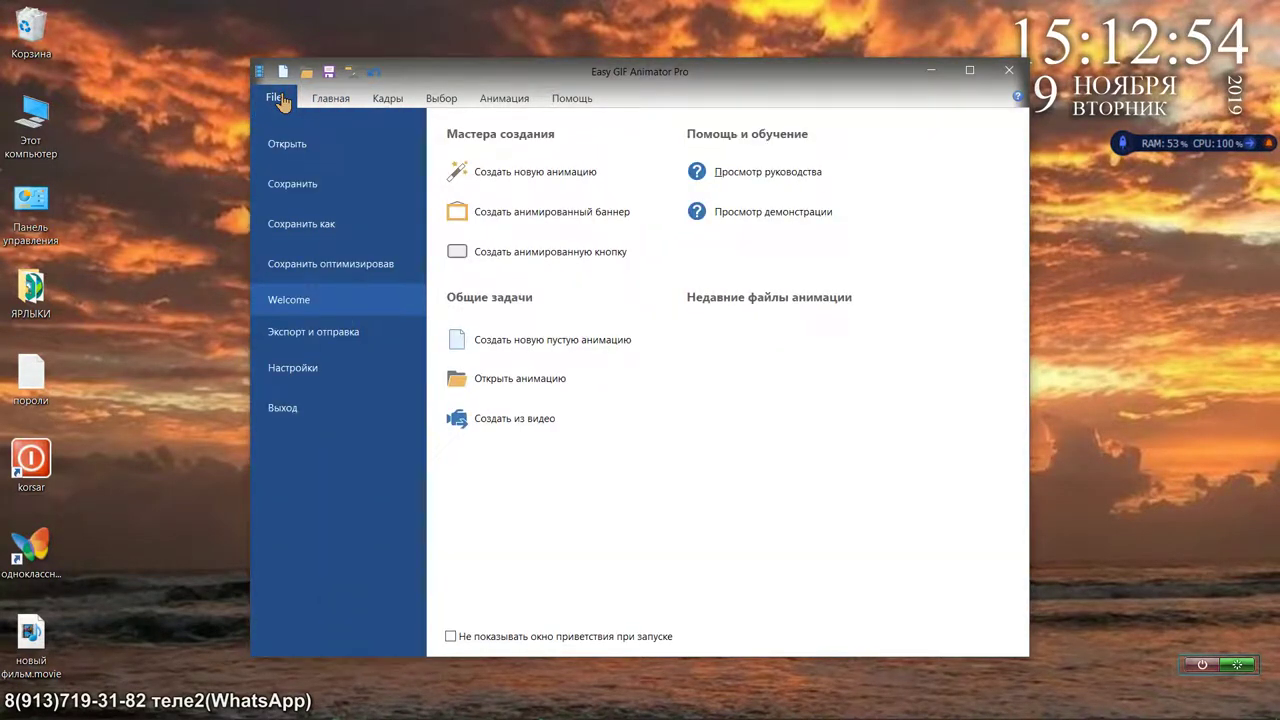
click(293, 185)
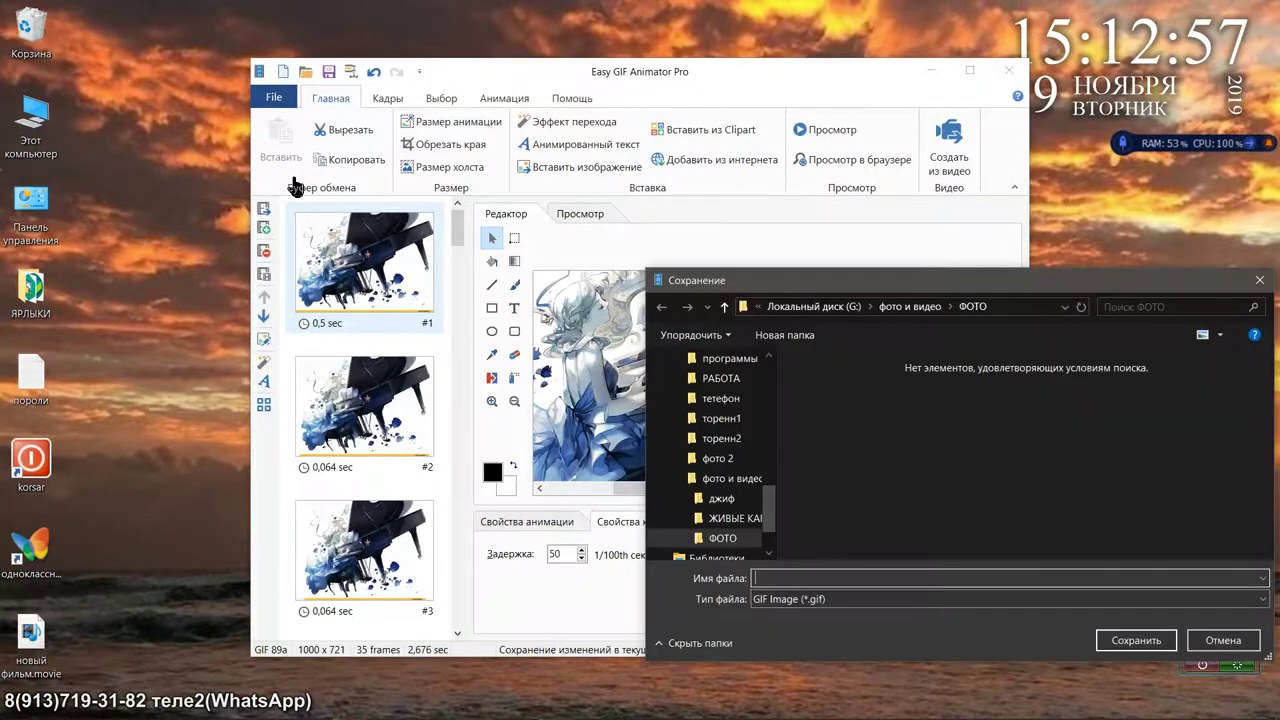
scroll(750, 481, down, 1)
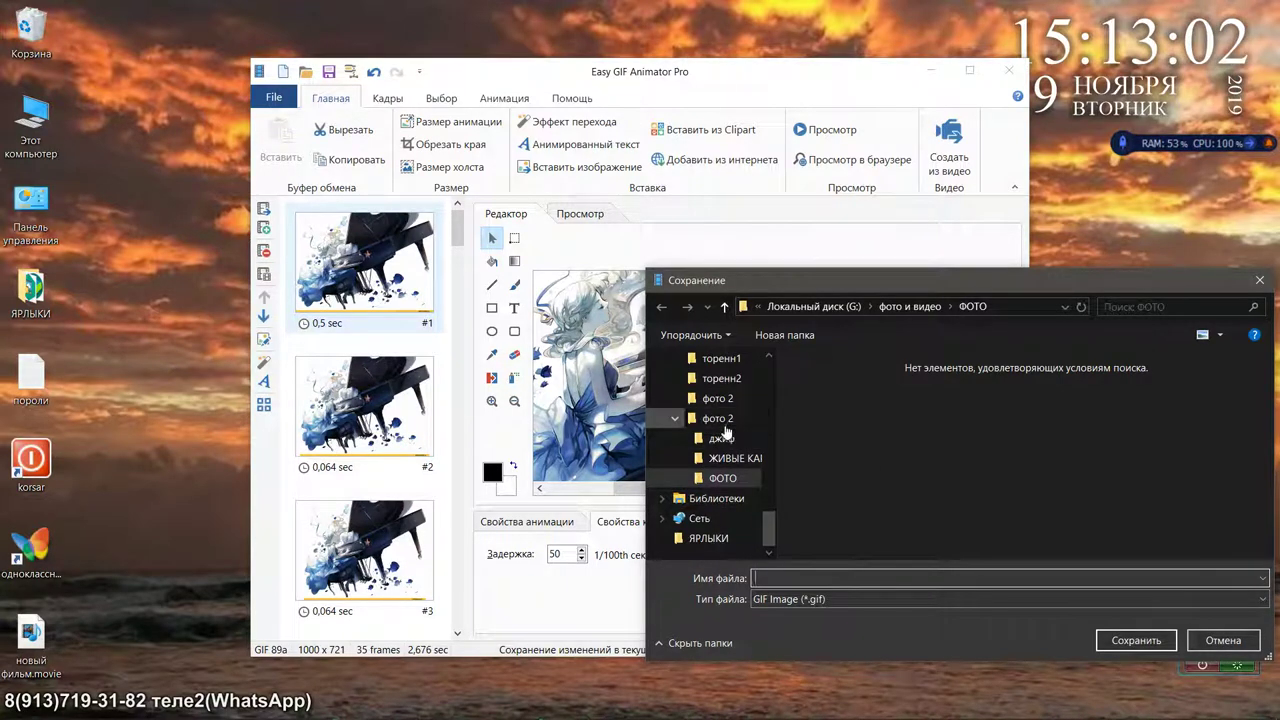
scroll(727, 430, up, 3)
scroll(727, 430, up, 5)
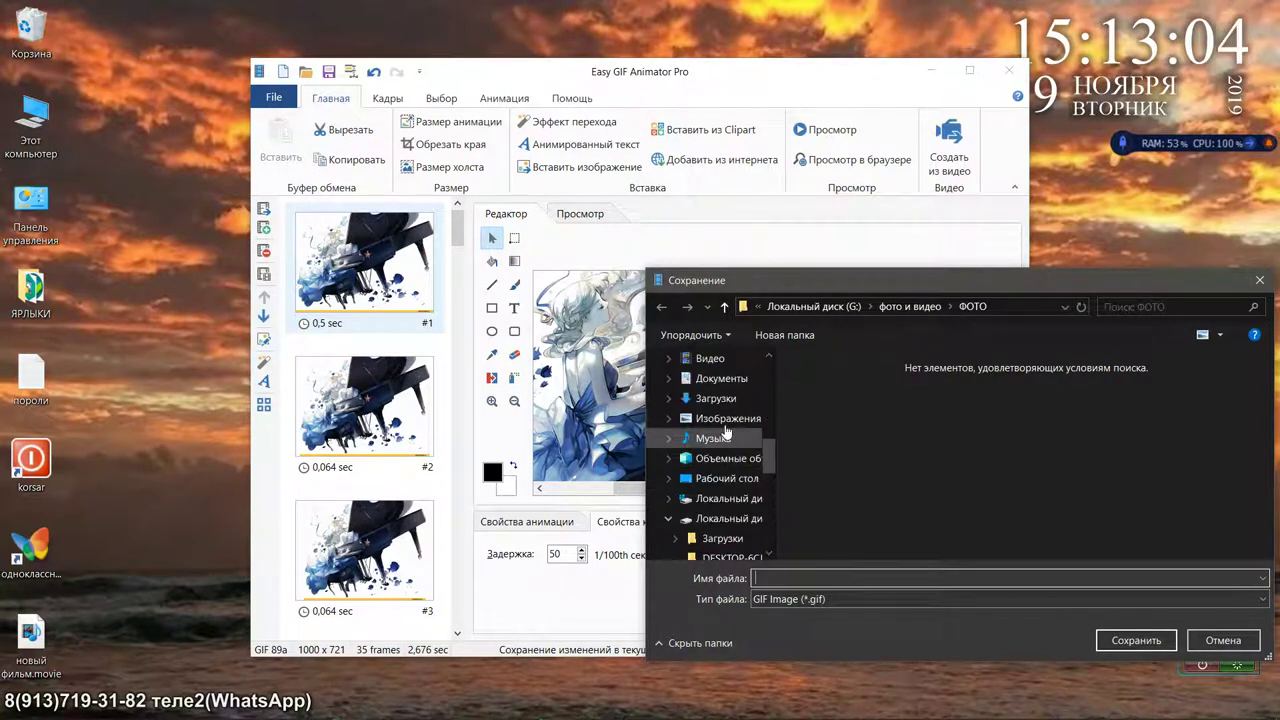
scroll(727, 430, up, 2)
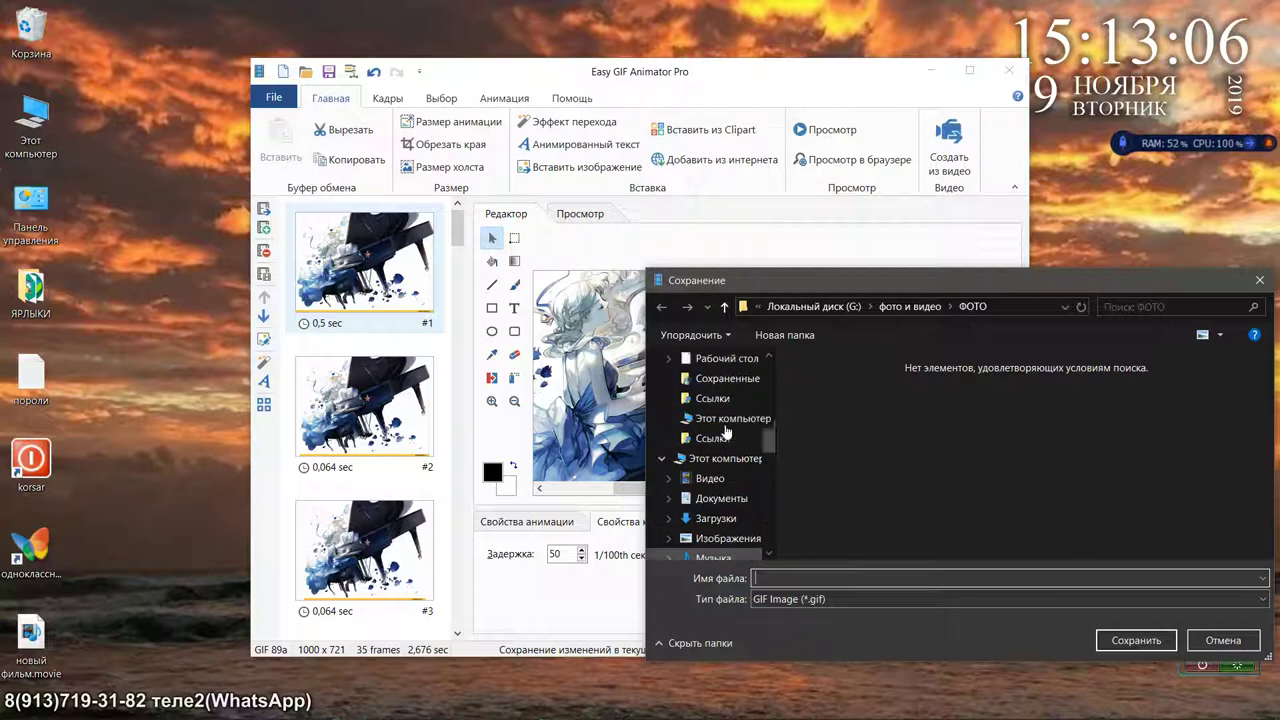
click(1125, 645)
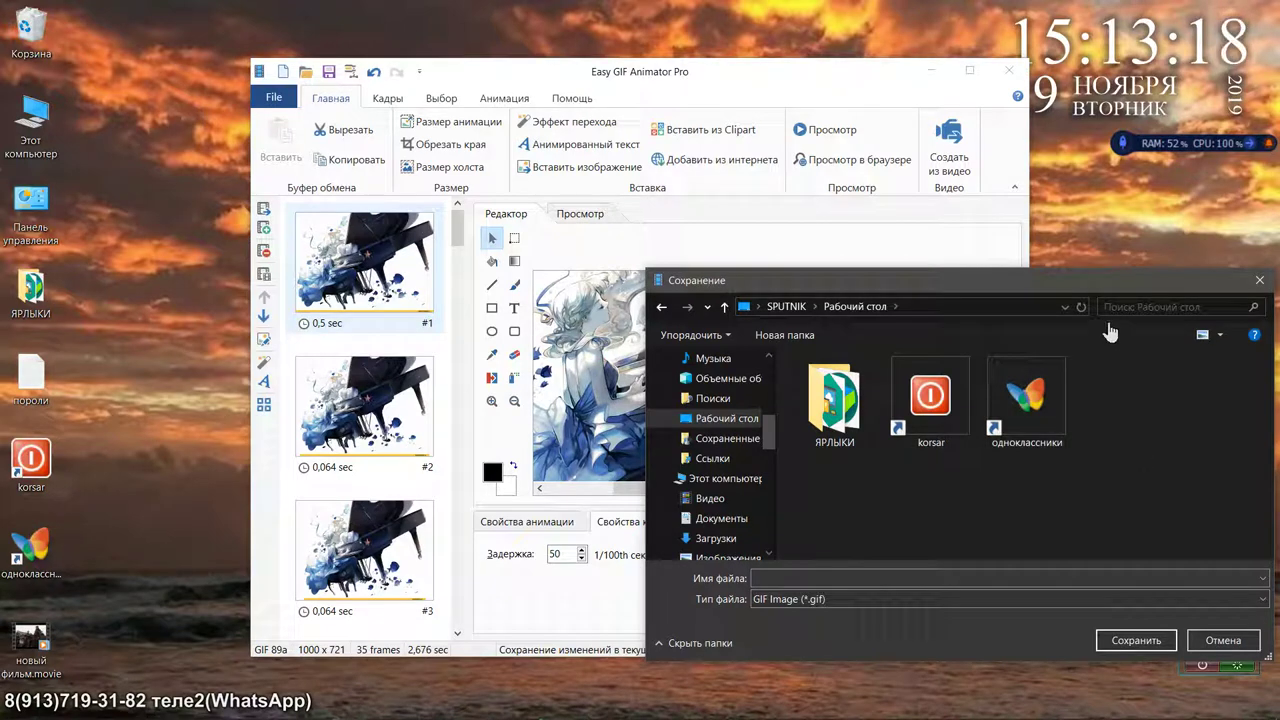
drag(1092, 287, 695, 215)
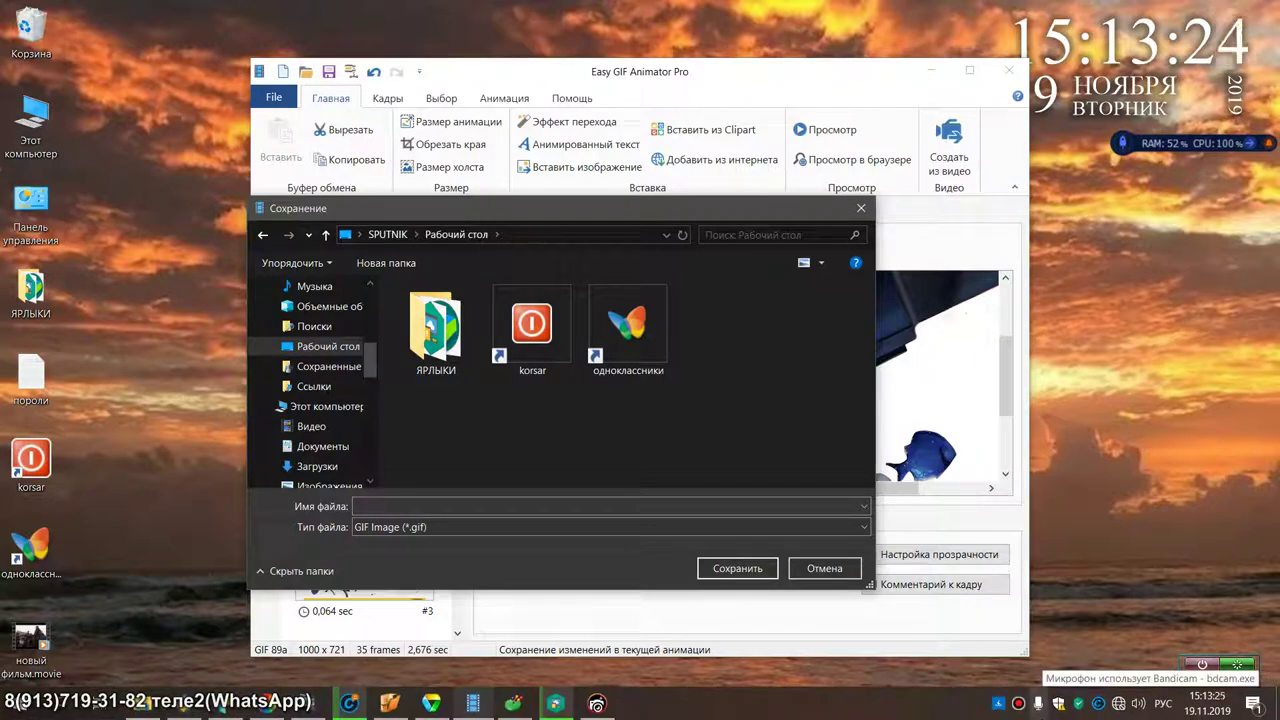
click(503, 507)
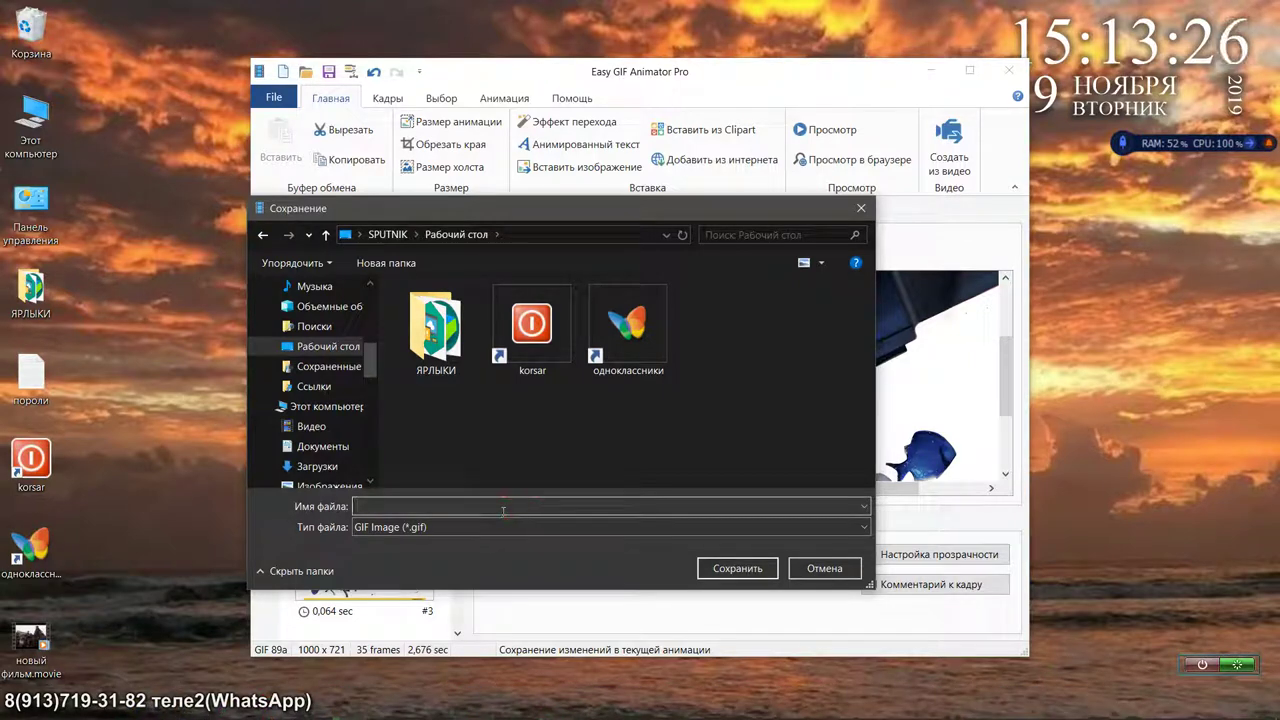
text(1)
click(722, 578)
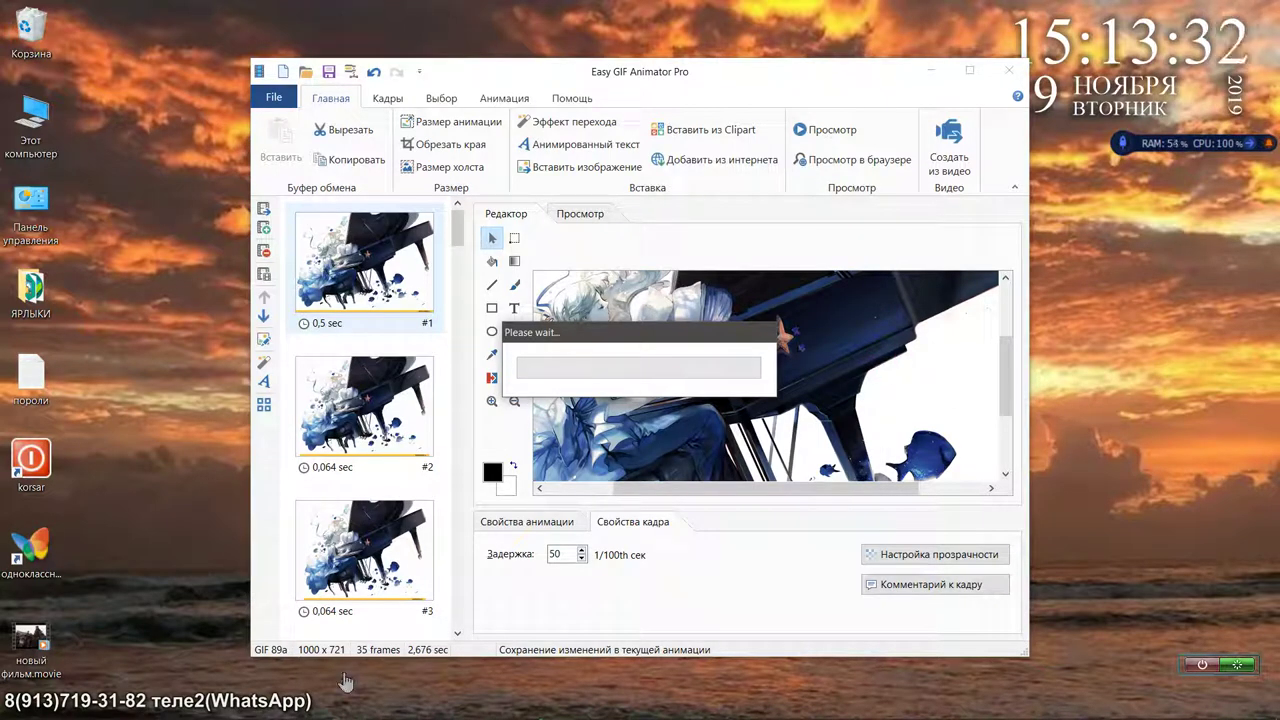
Step: Switch to the DP Animation Maker window with the waterfall picture
mouse_move(476, 705)
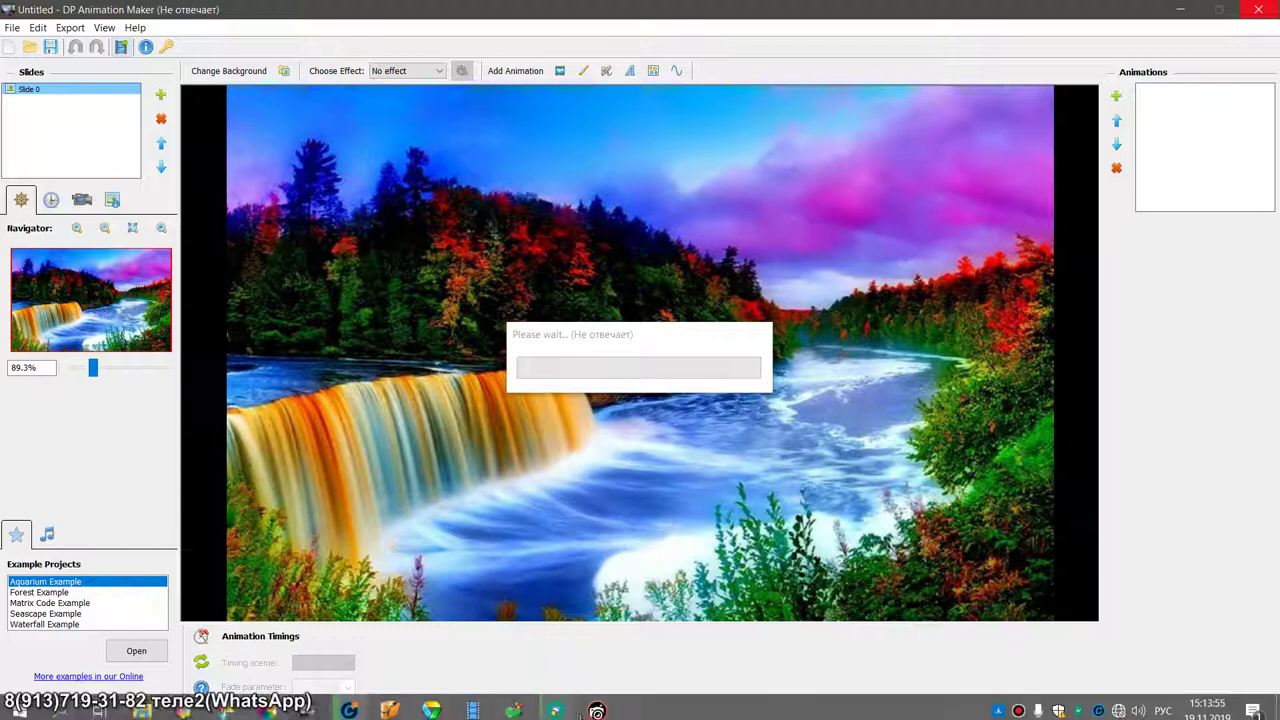
mouse_move(584, 704)
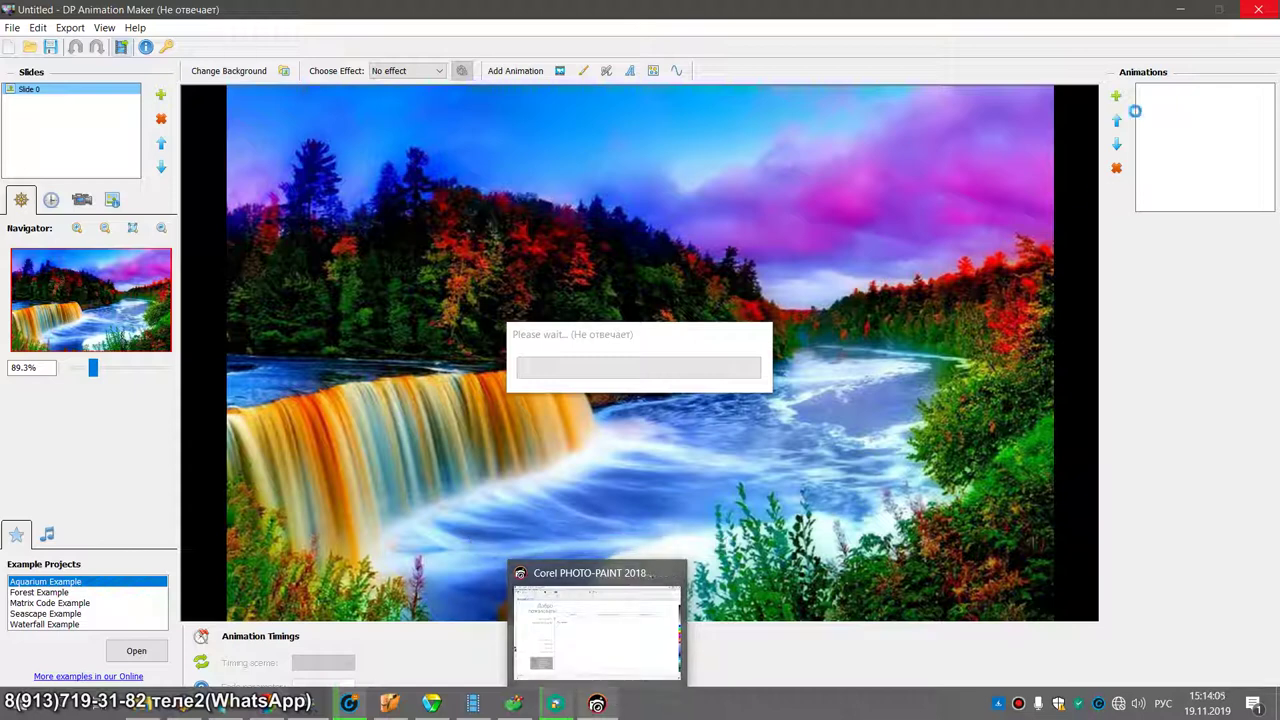
click(1180, 18)
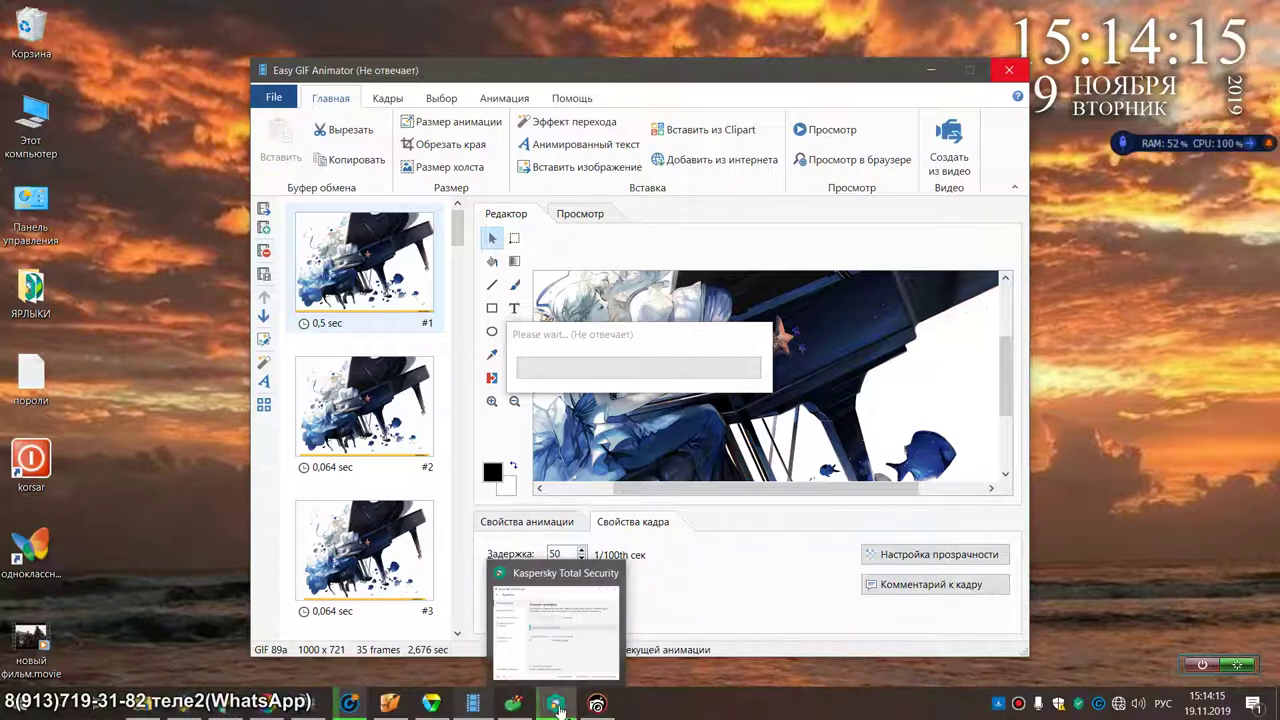
click(558, 708)
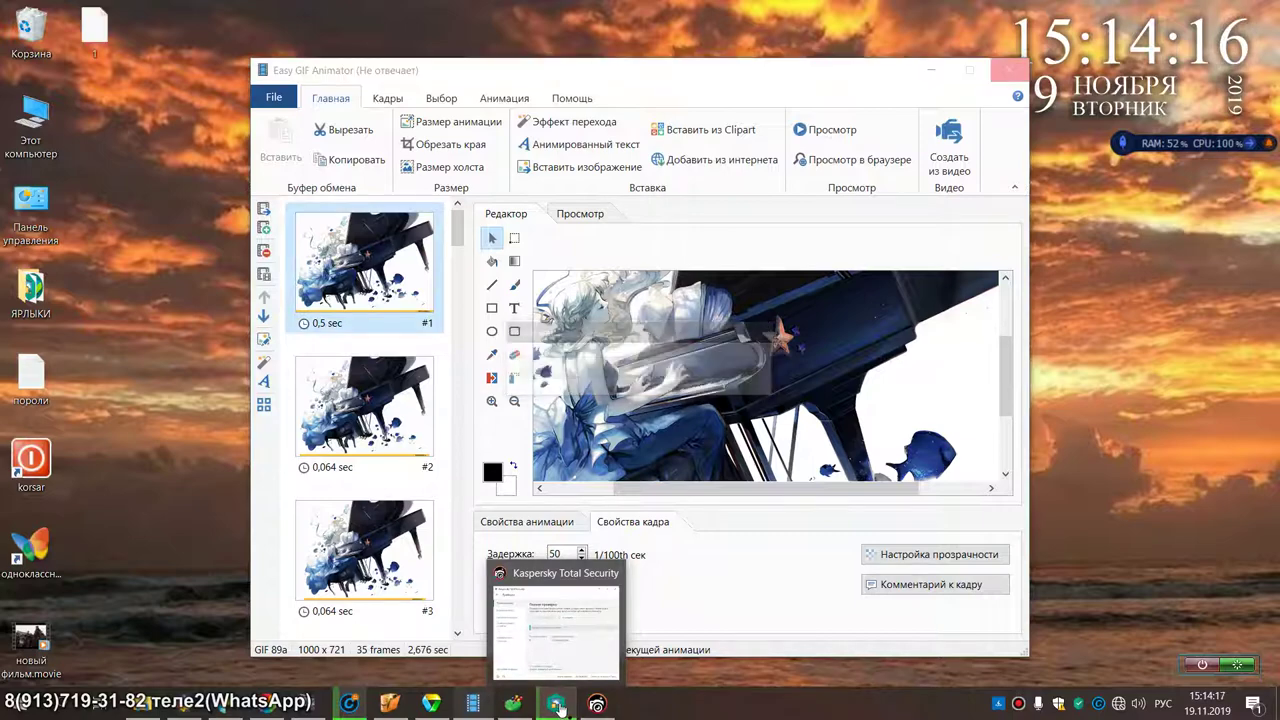
click(558, 708)
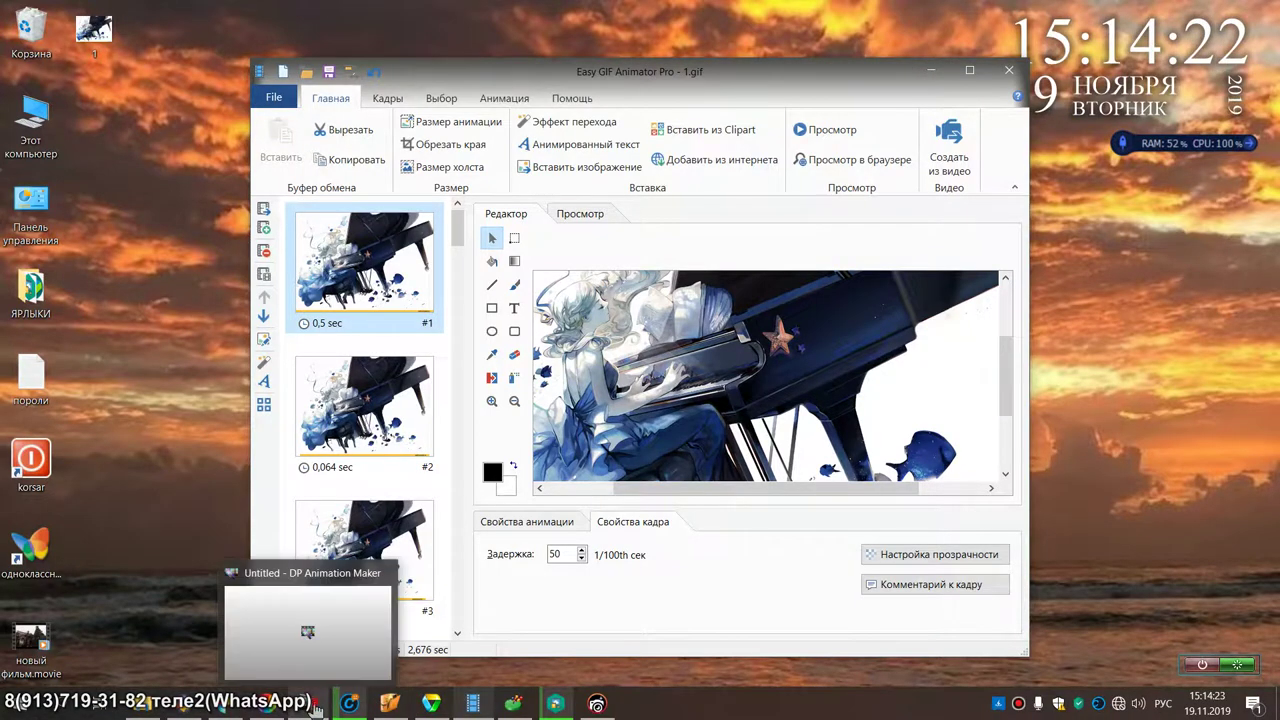
click(348, 710)
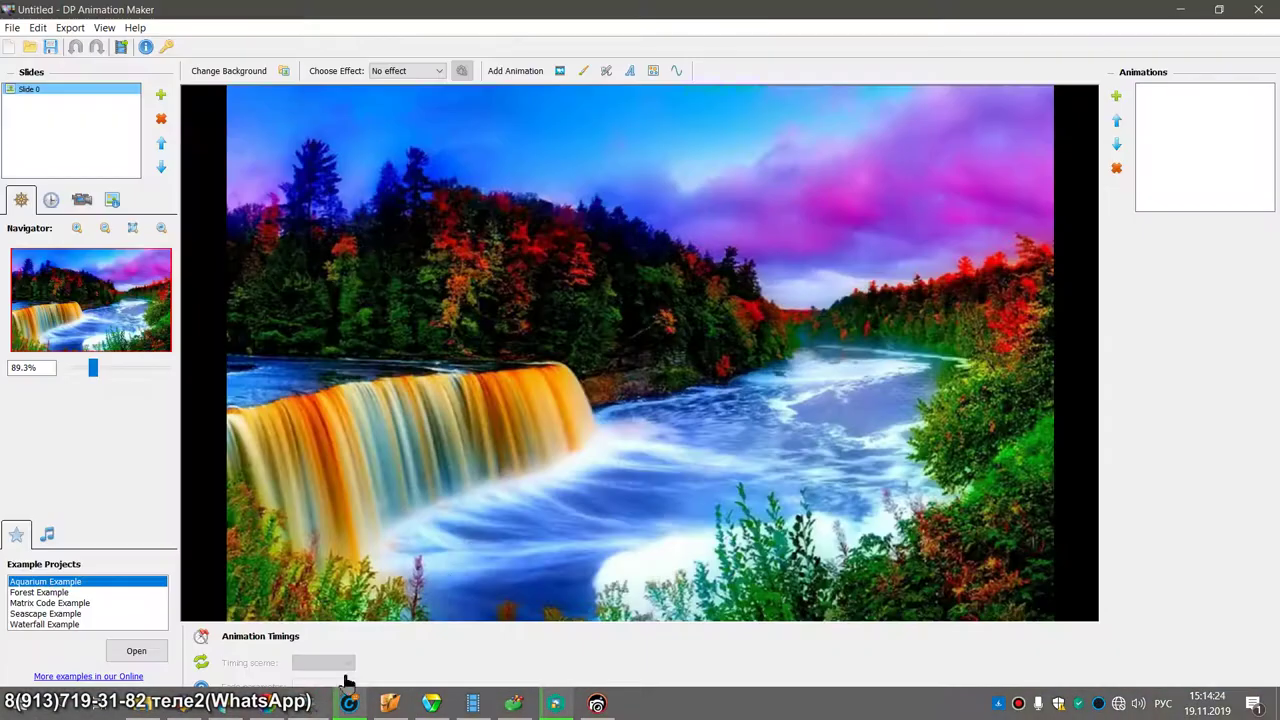
click(121, 50)
click(763, 313)
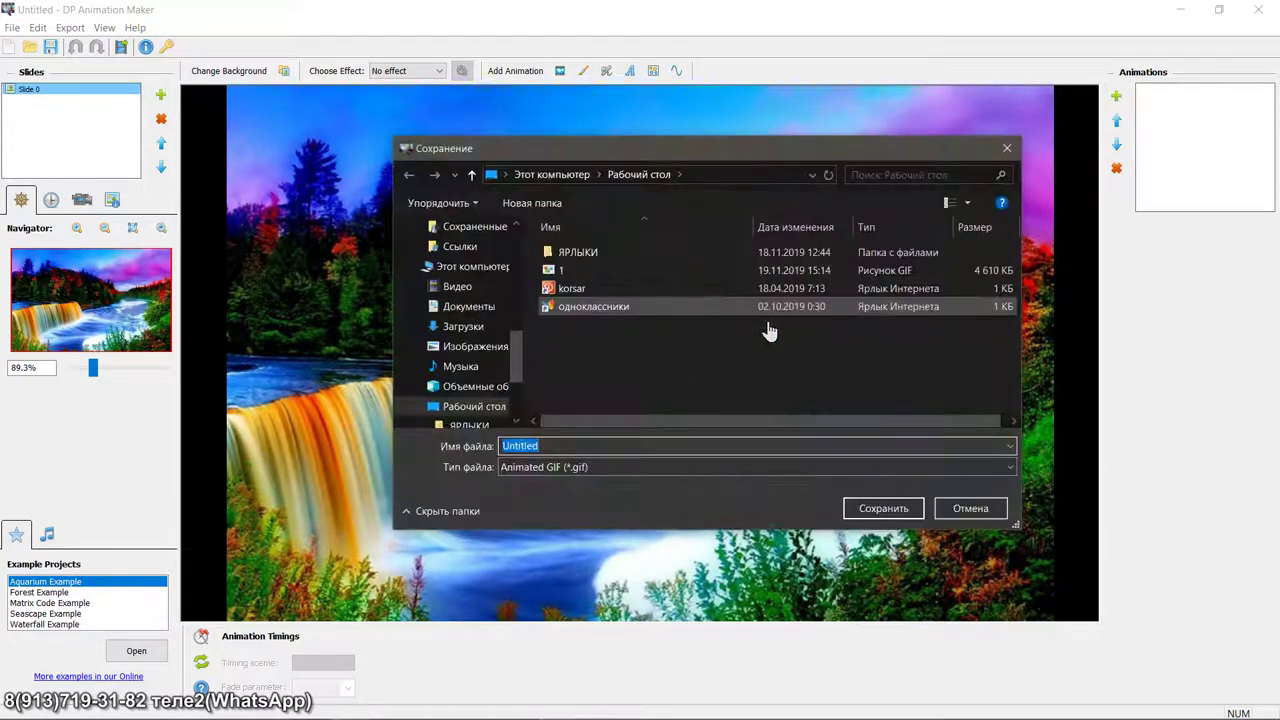
click(960, 508)
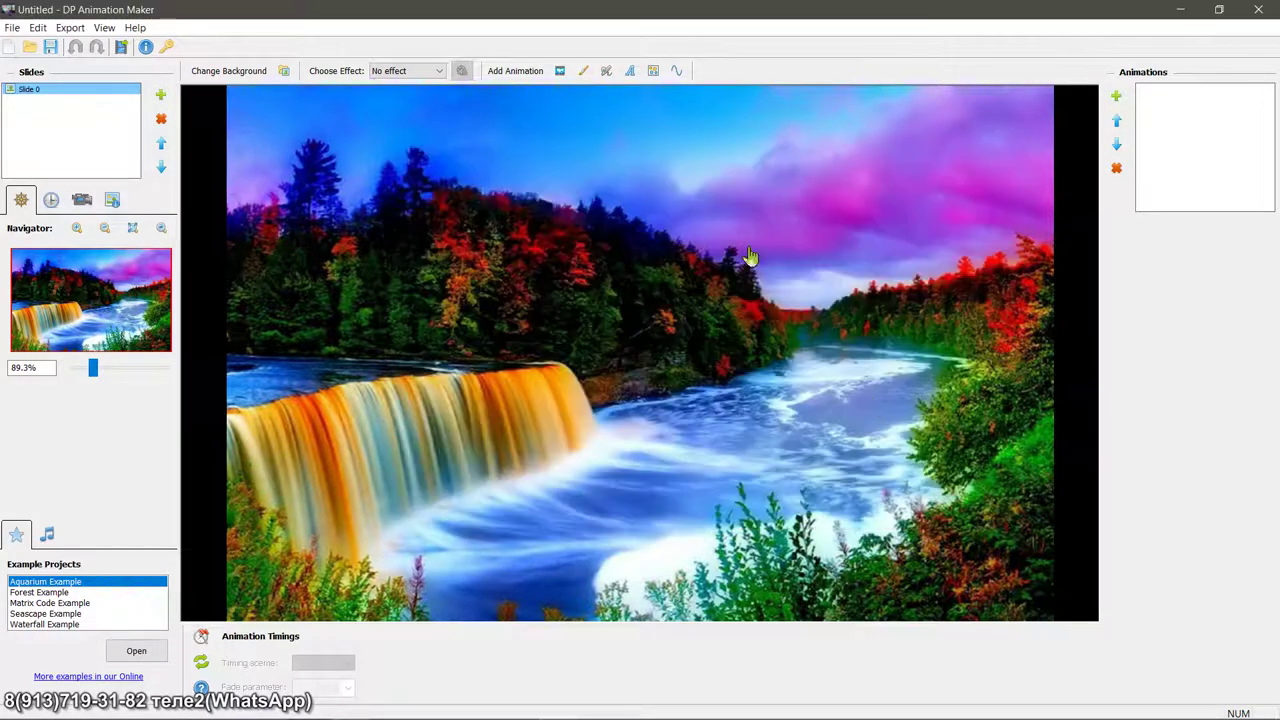
Step: Add a Bend brush animation from the Warping Brushes and paint it over the sky, trees, waterfall and river
click(579, 72)
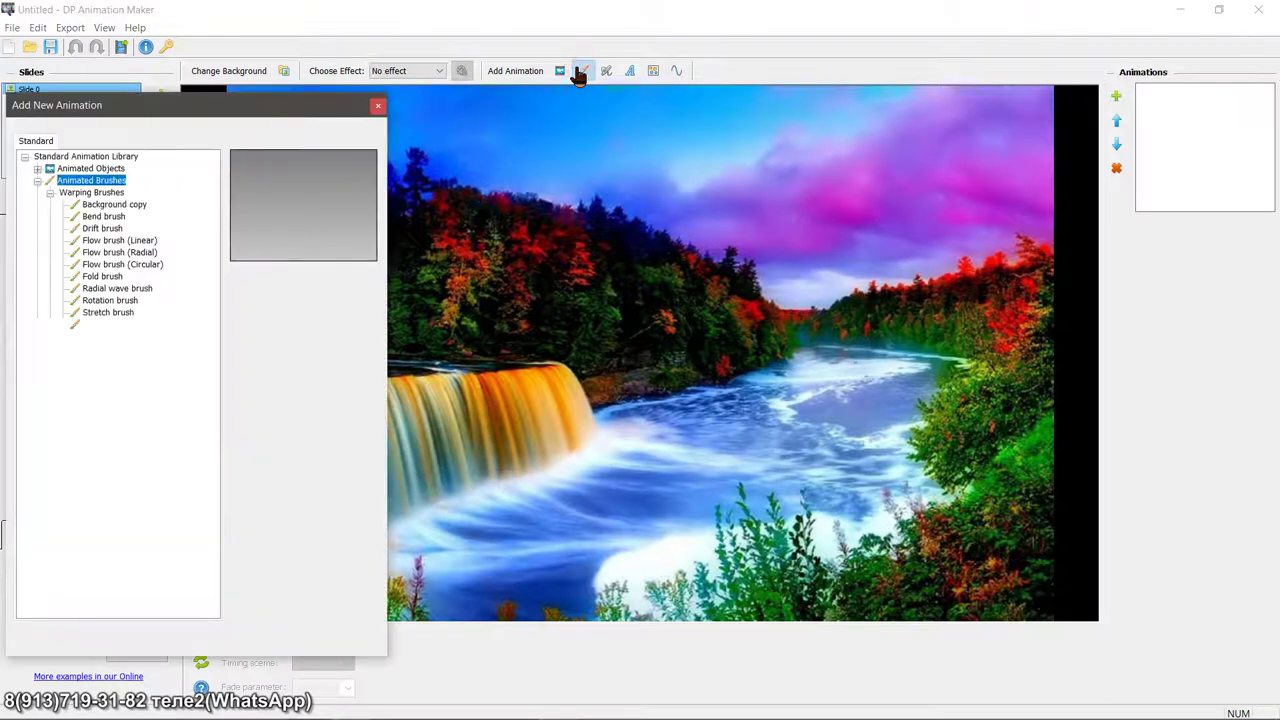
click(90, 206)
click(92, 217)
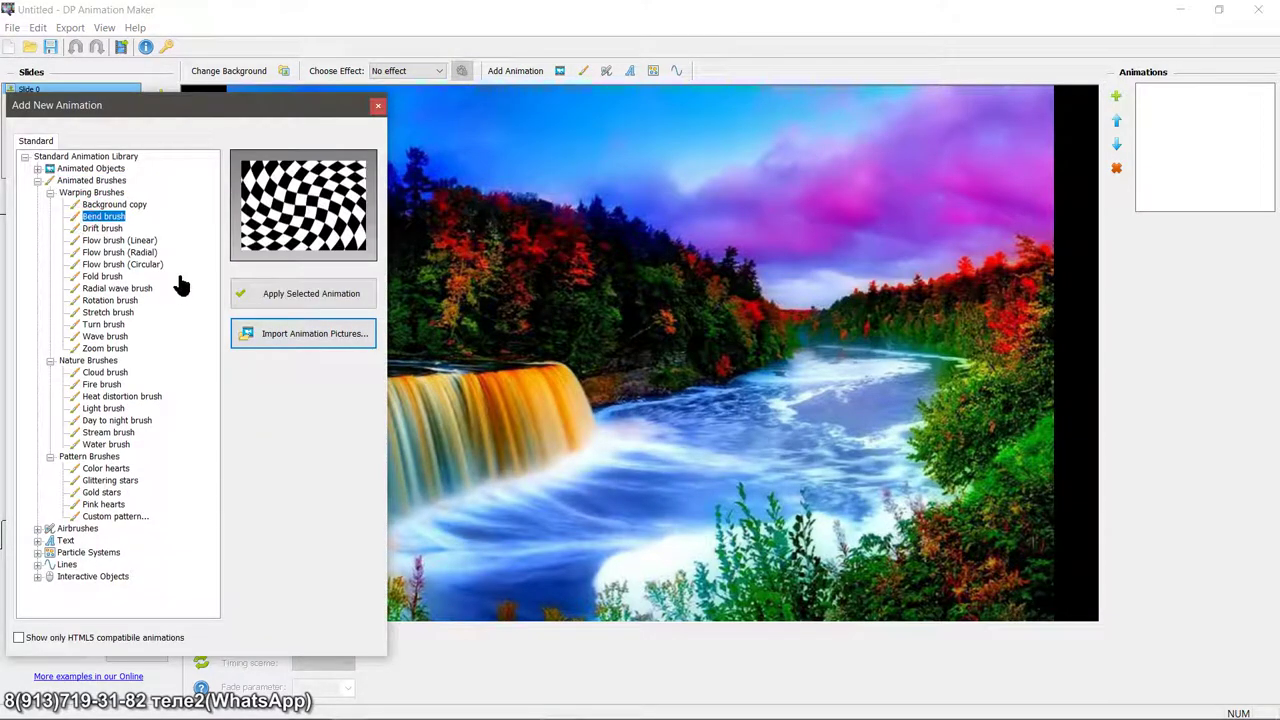
click(283, 296)
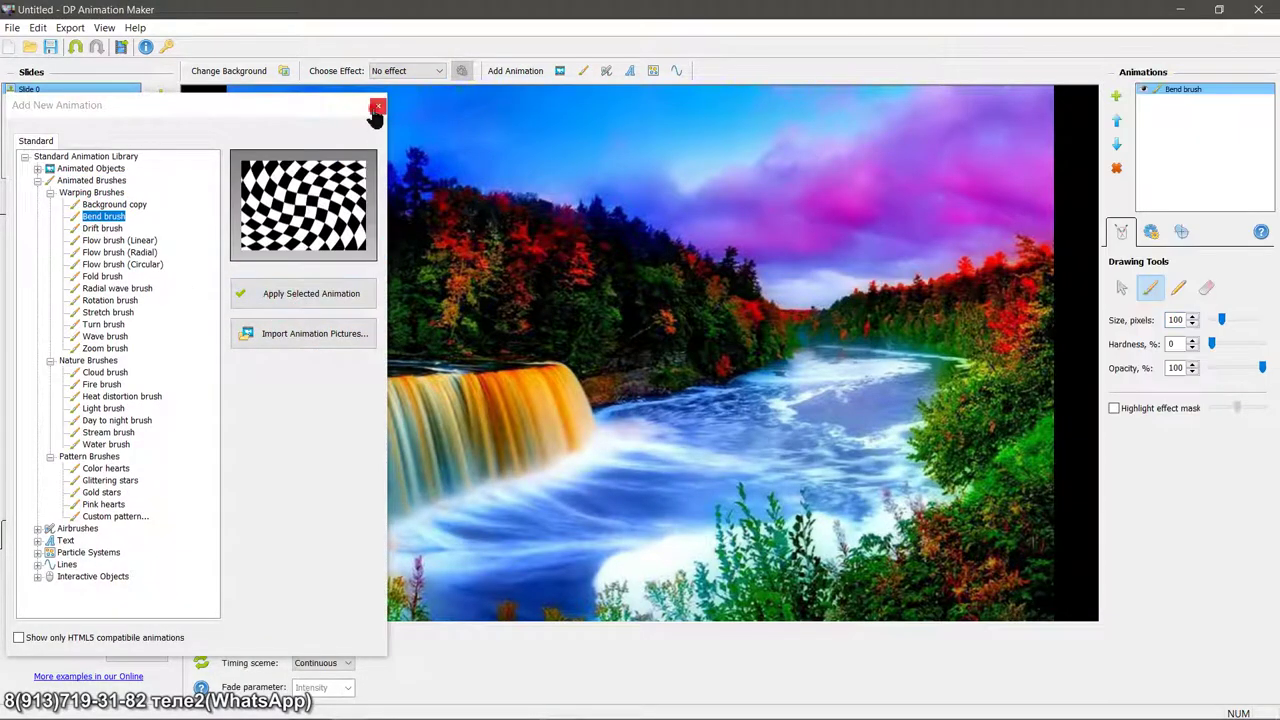
click(378, 105)
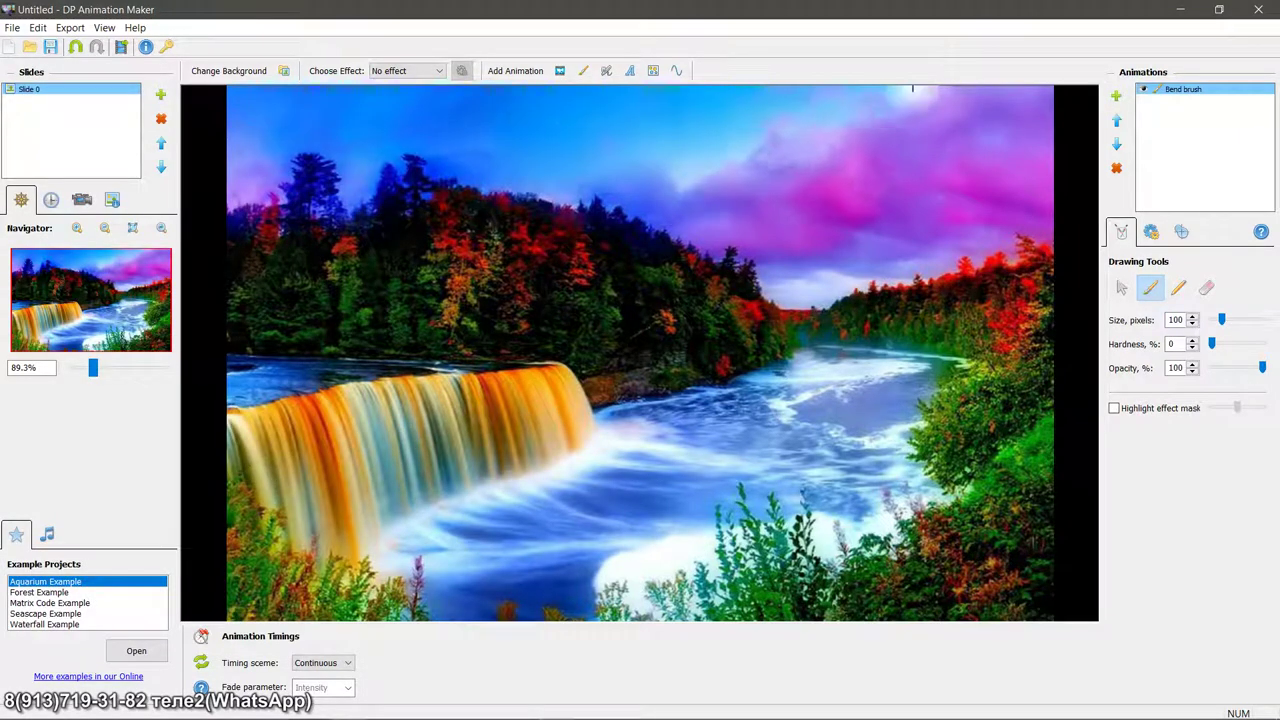
mouse_move(791, 259)
mouse_down()
mouse_move(1023, 109)
mouse_move(883, 126)
mouse_move(1069, 166)
mouse_move(842, 265)
mouse_up()
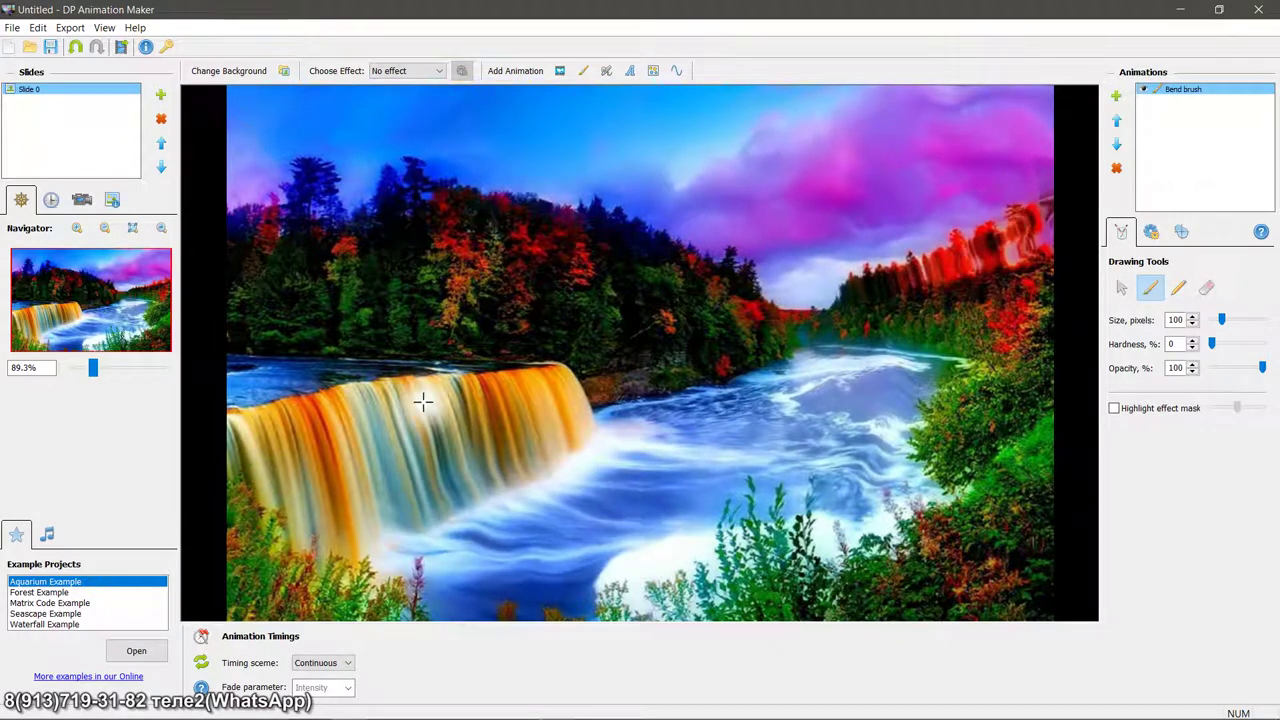
mouse_move(414, 450)
mouse_down()
mouse_move(291, 423)
mouse_move(489, 537)
mouse_up()
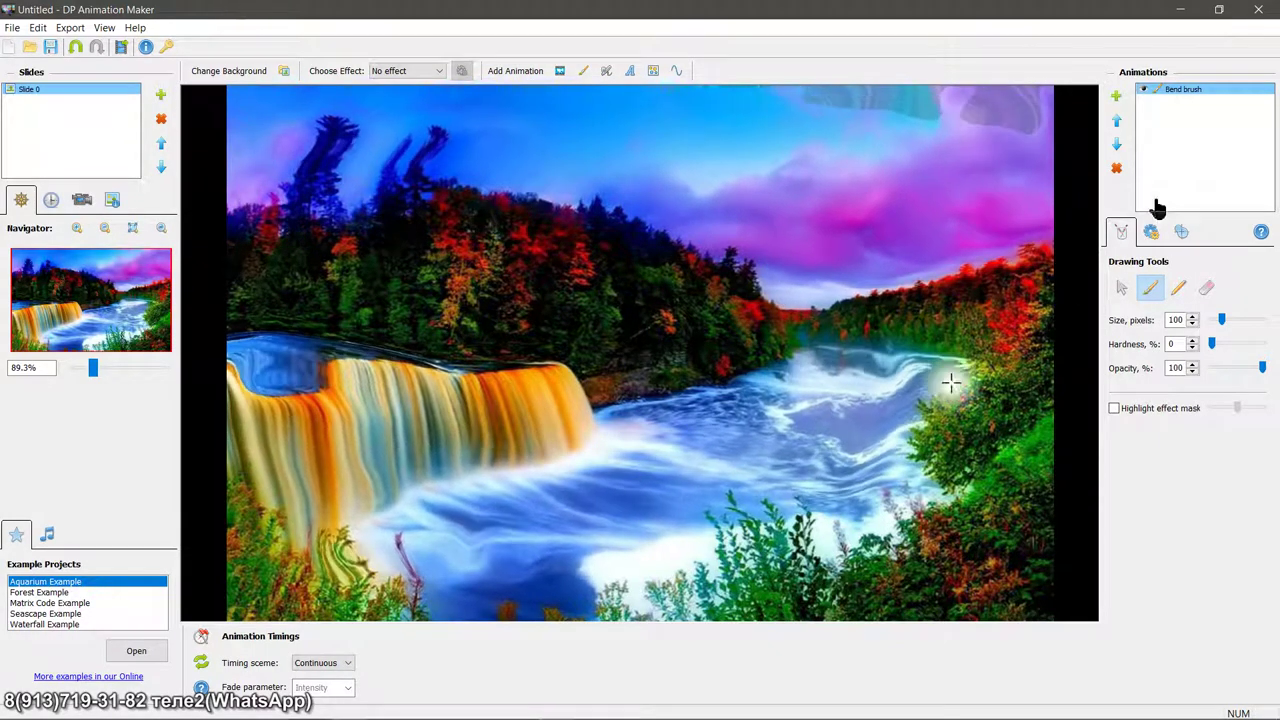
Step: Export the project to the desktop as an animated GIF named Untitled, accepting the preset 200 x 129, 5-second, 15 fps properties
click(121, 47)
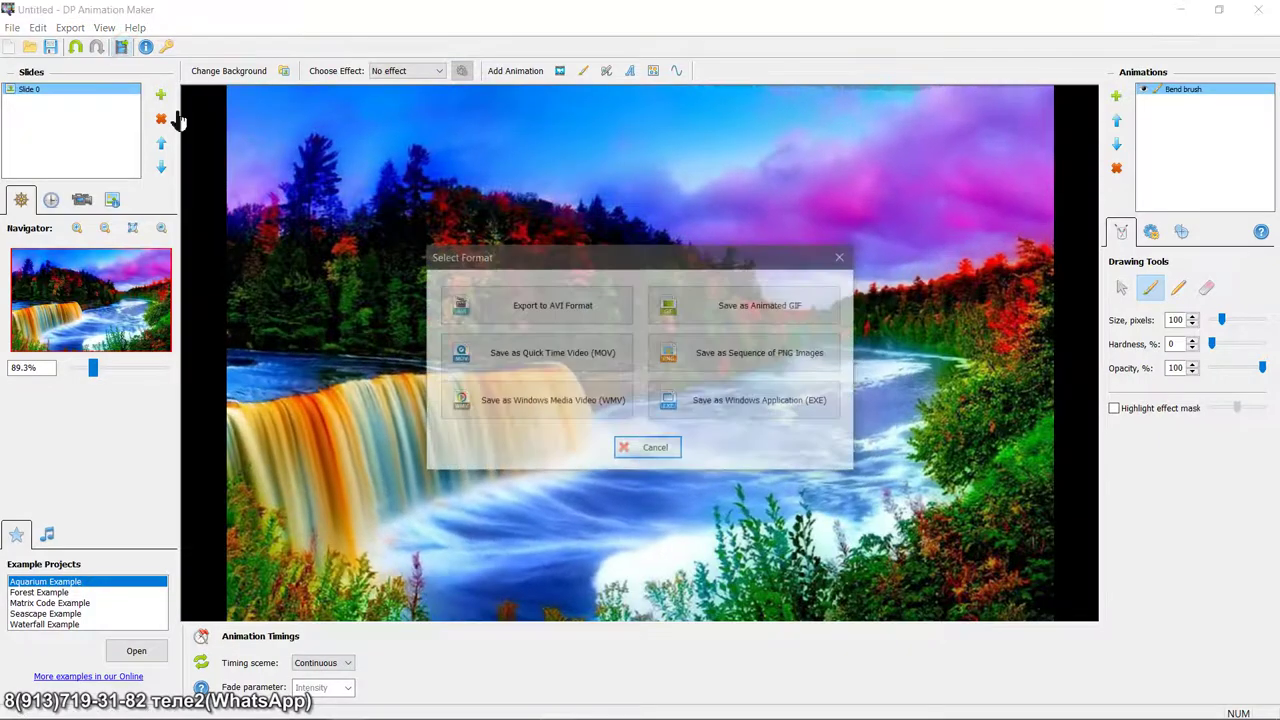
click(714, 305)
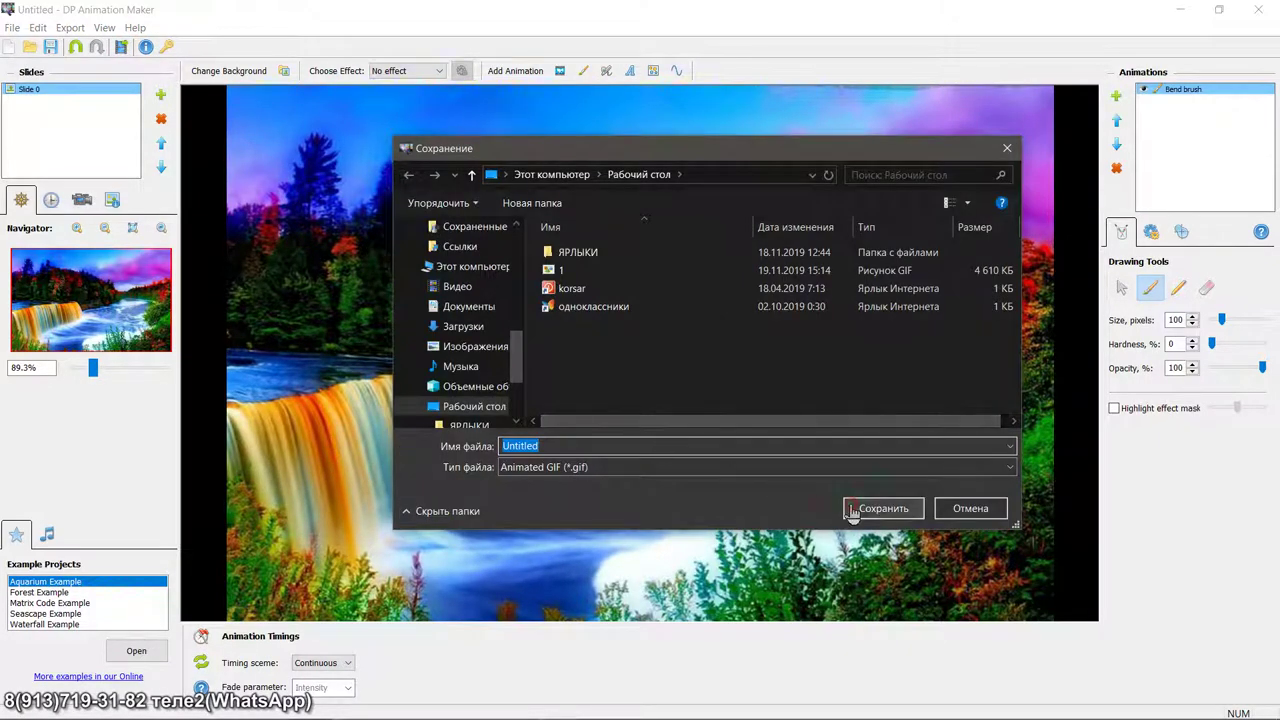
click(853, 511)
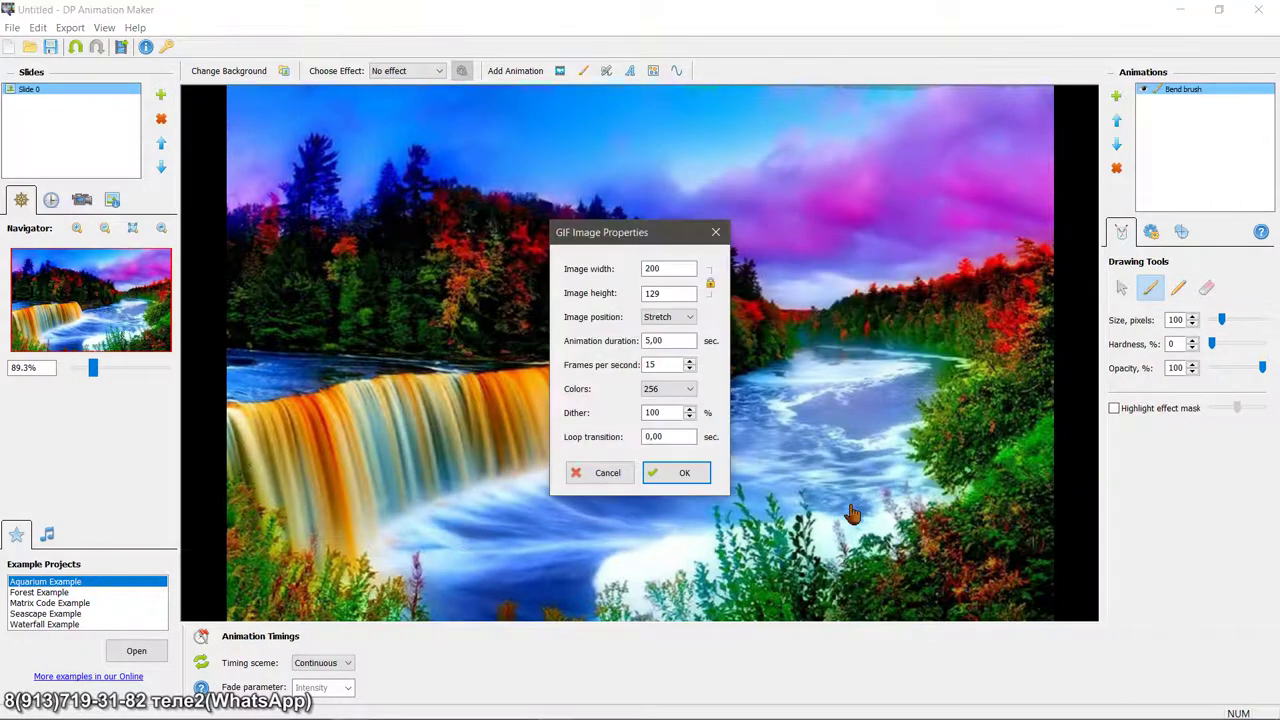
click(684, 473)
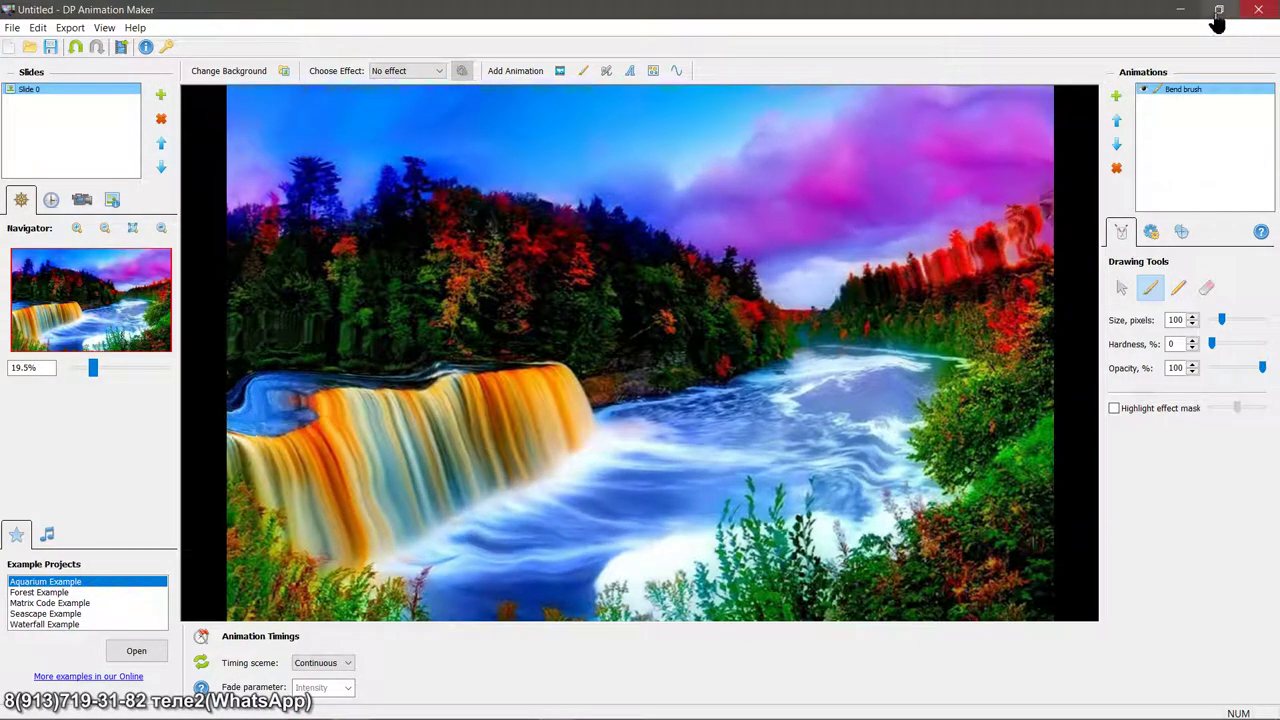
Step: Minimize DP Animation Maker and Easy GIF Animator Pro, and switch to Corel PHOTO-PAINT 2018
click(1181, 12)
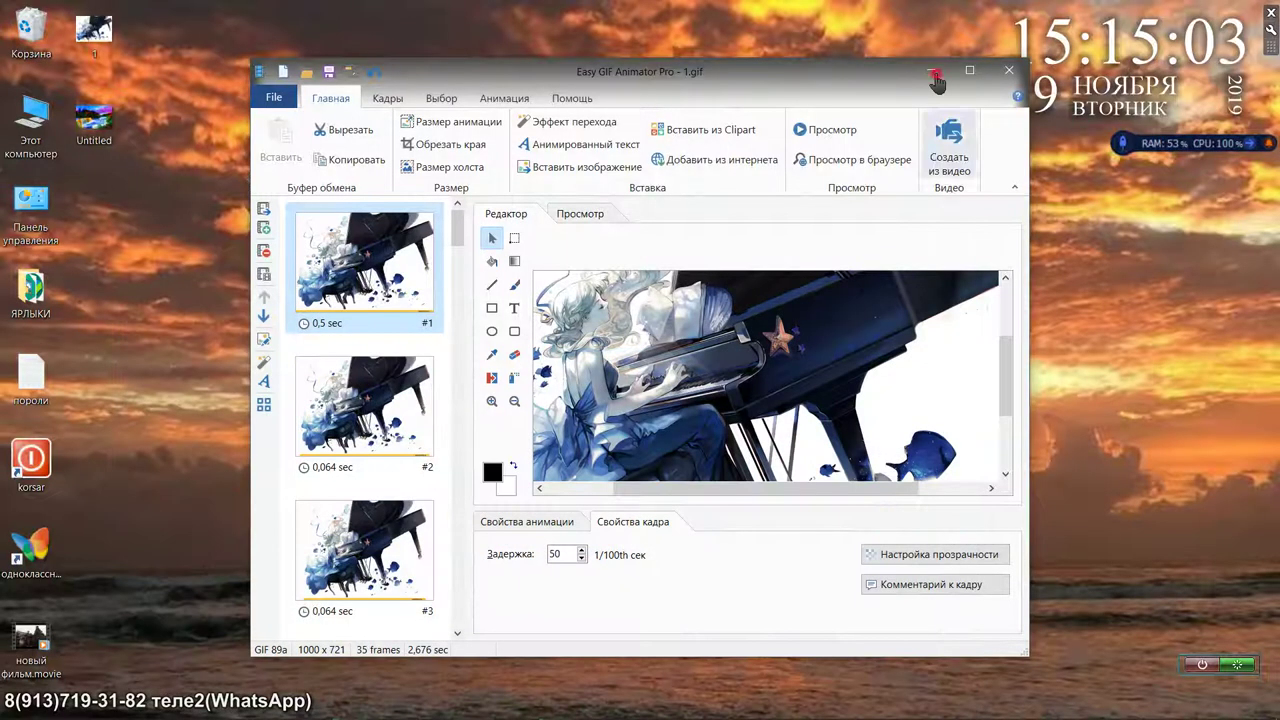
click(930, 70)
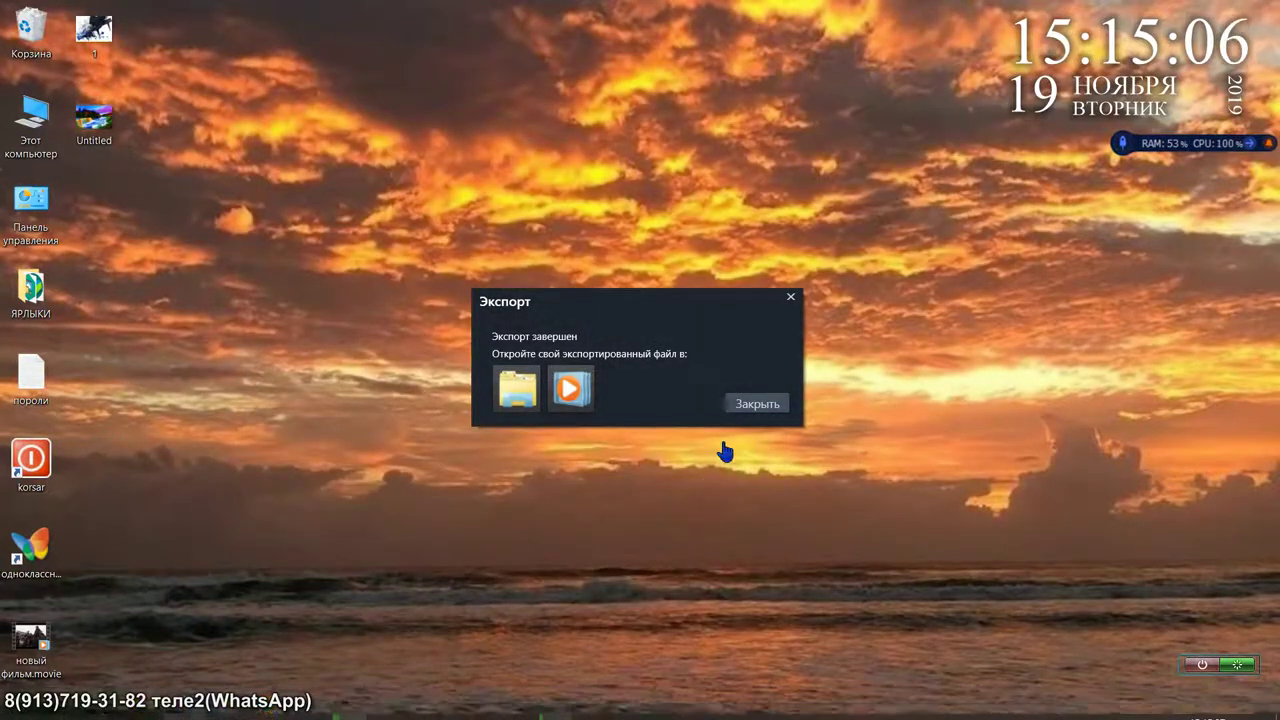
mouse_move(474, 708)
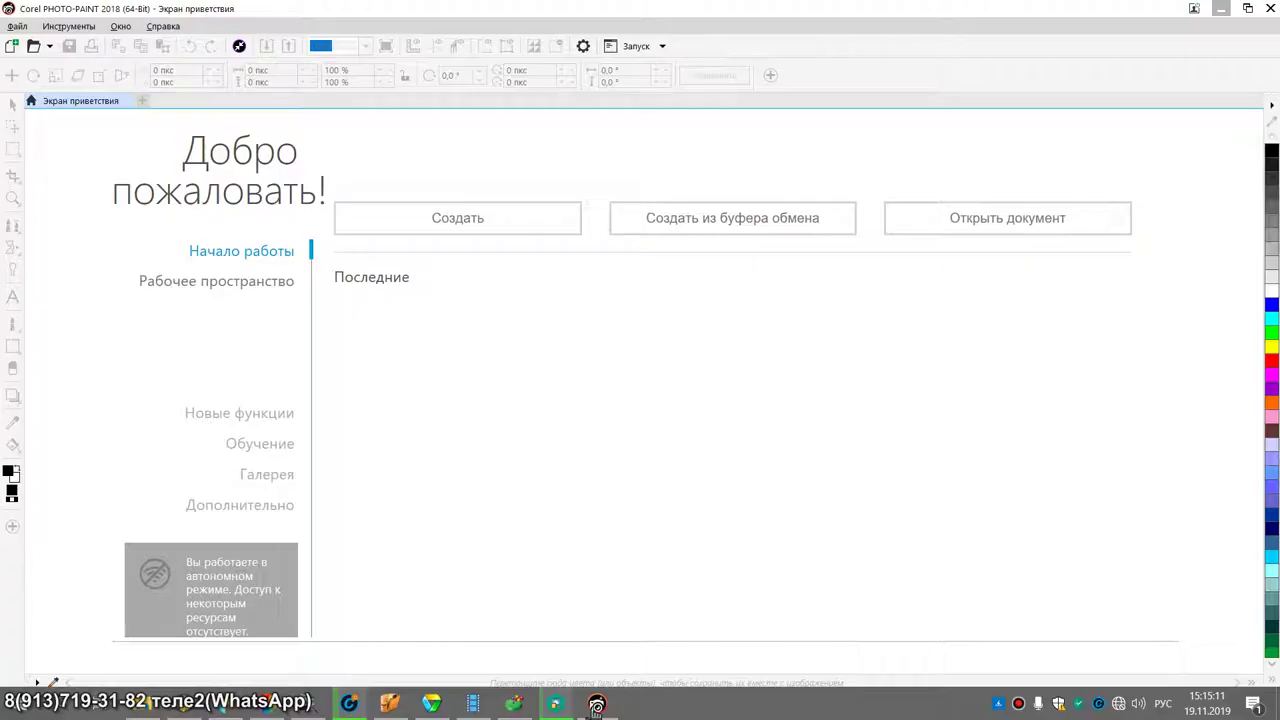
click(596, 706)
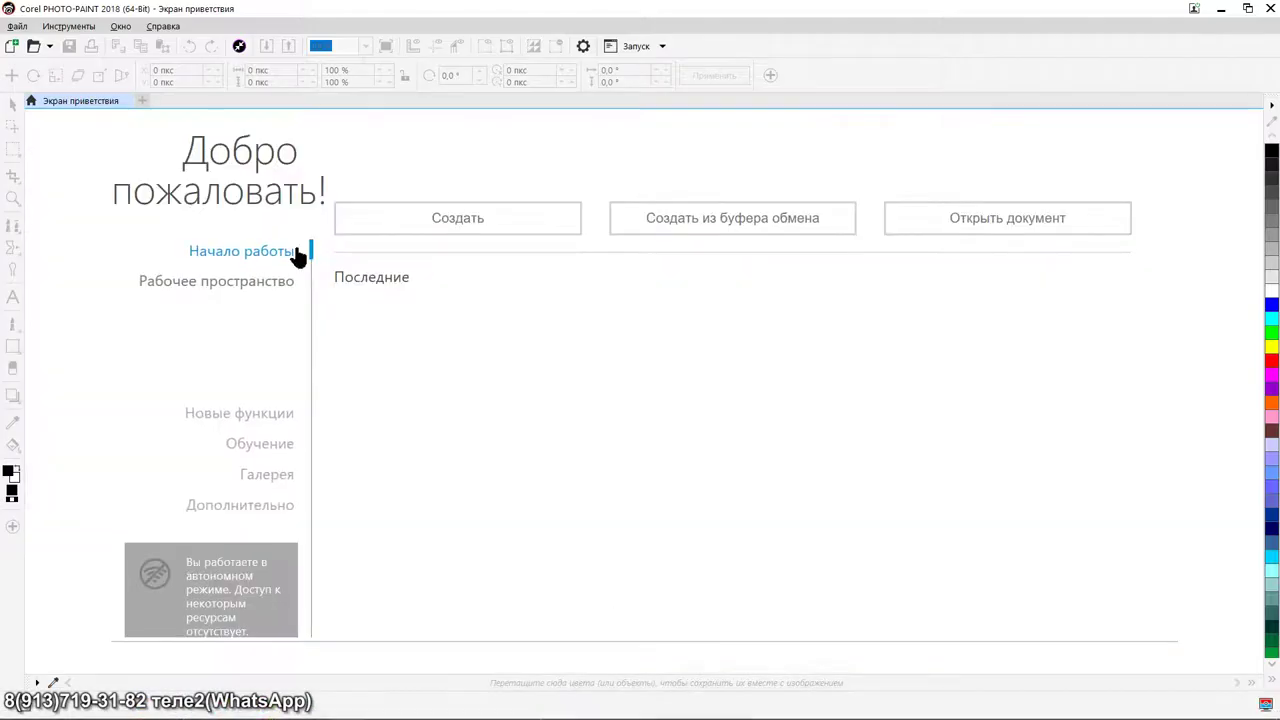
Step: Open the first User 10 image from the pictures folder (Изображения)
click(13, 47)
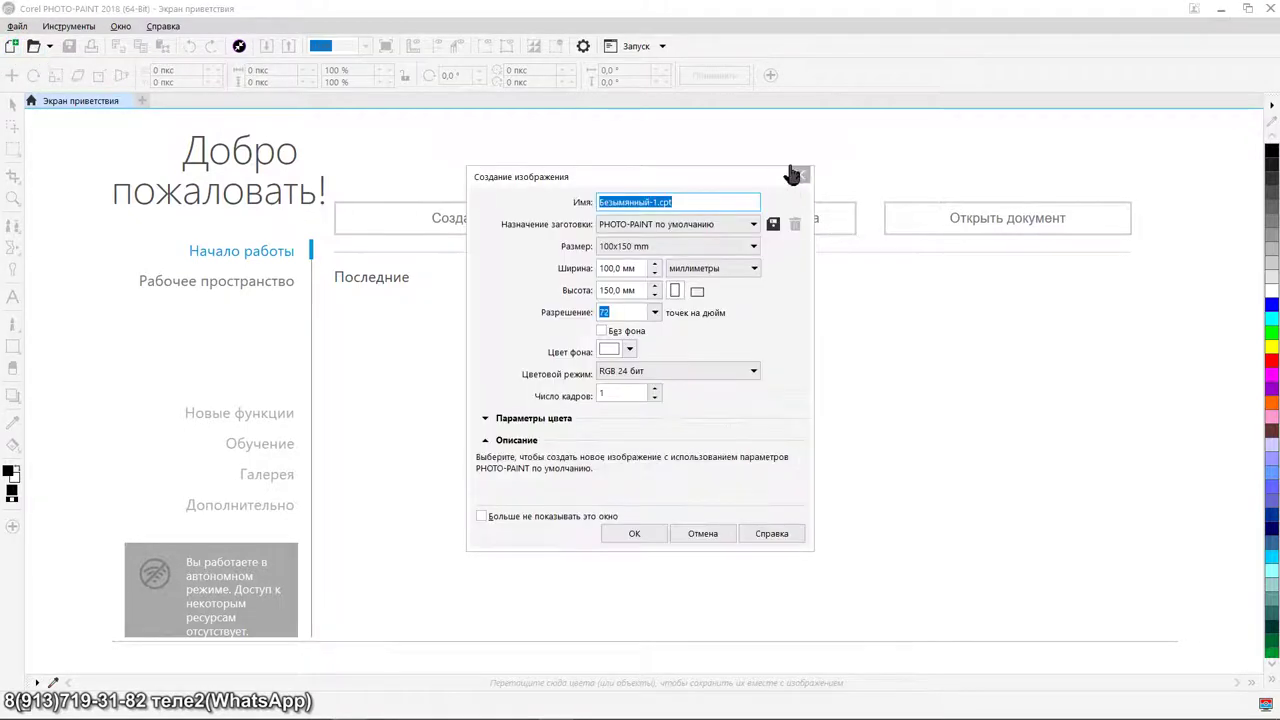
click(799, 176)
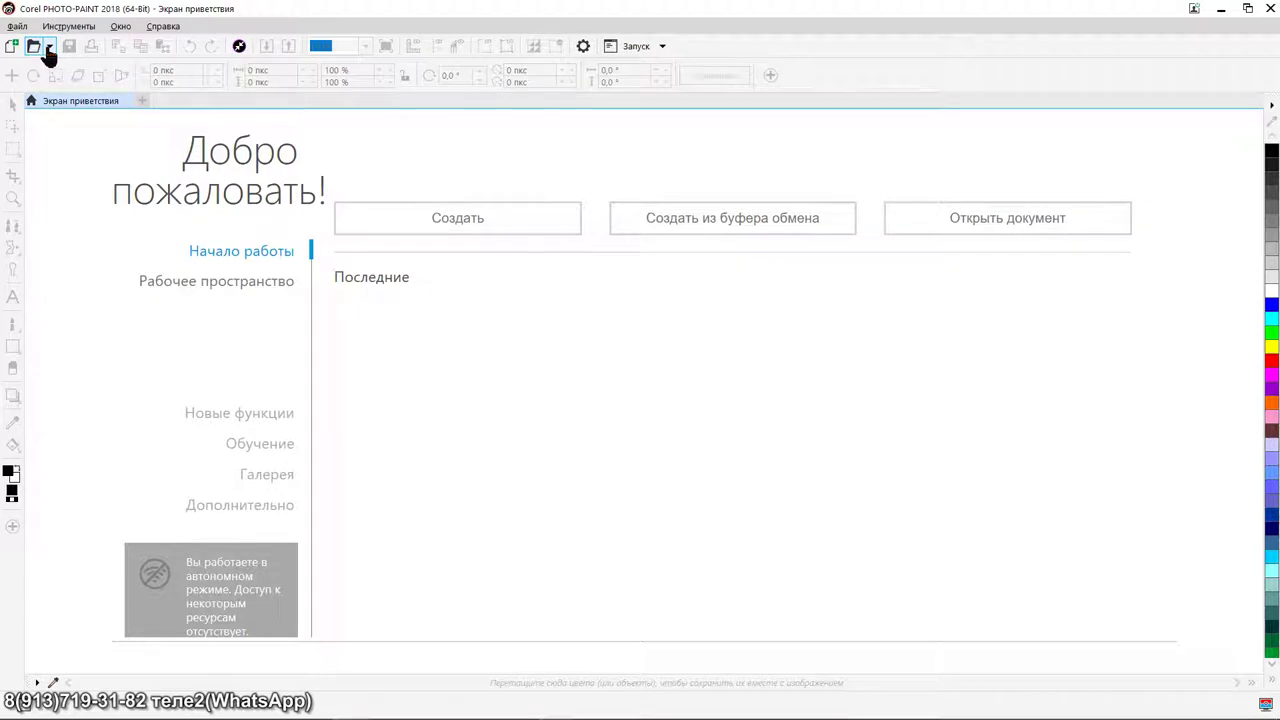
click(46, 50)
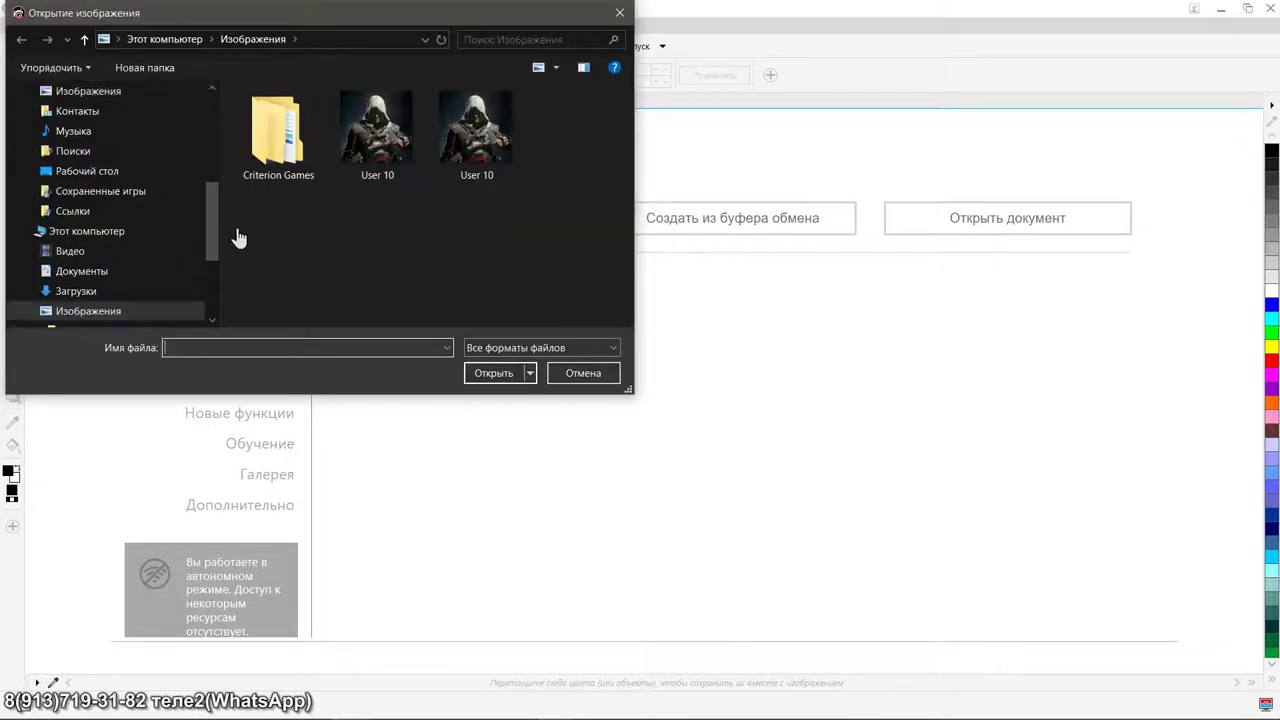
click(376, 163)
click(491, 378)
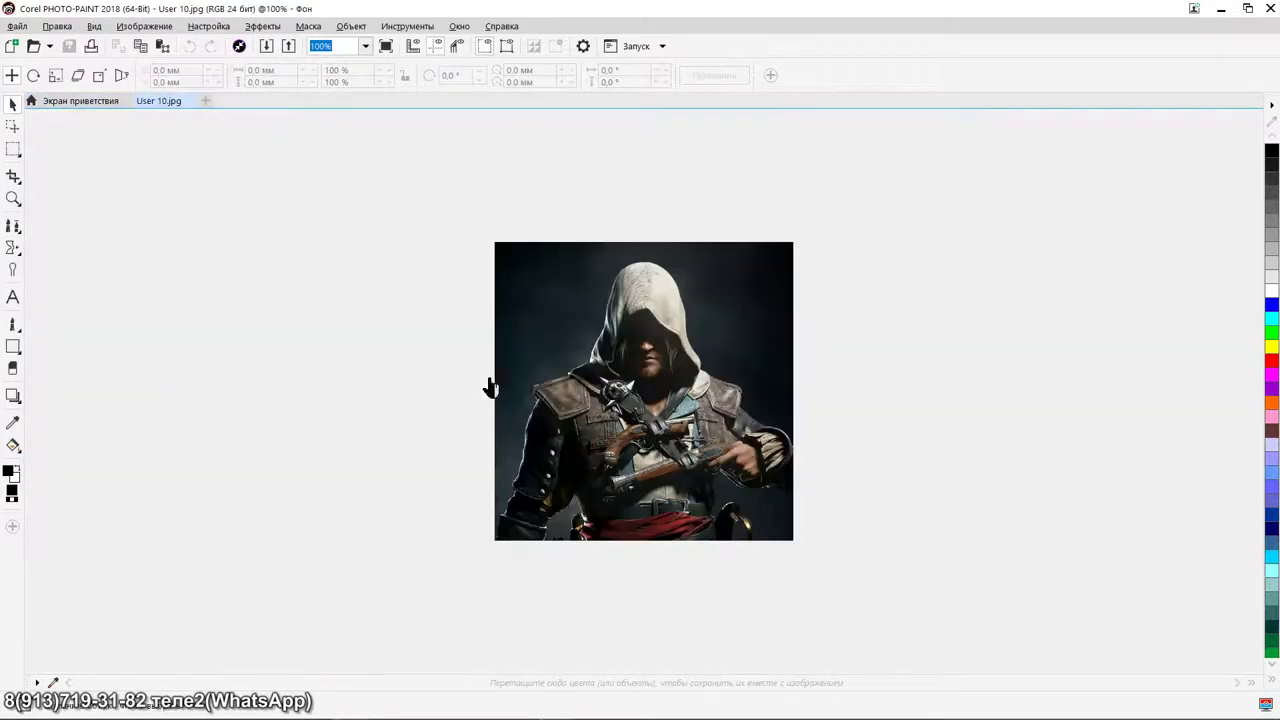
Step: Try to apply the Plastic (Пластик) texture effect to the image with highlight 90, depth 21 and smoothing 21
click(208, 26)
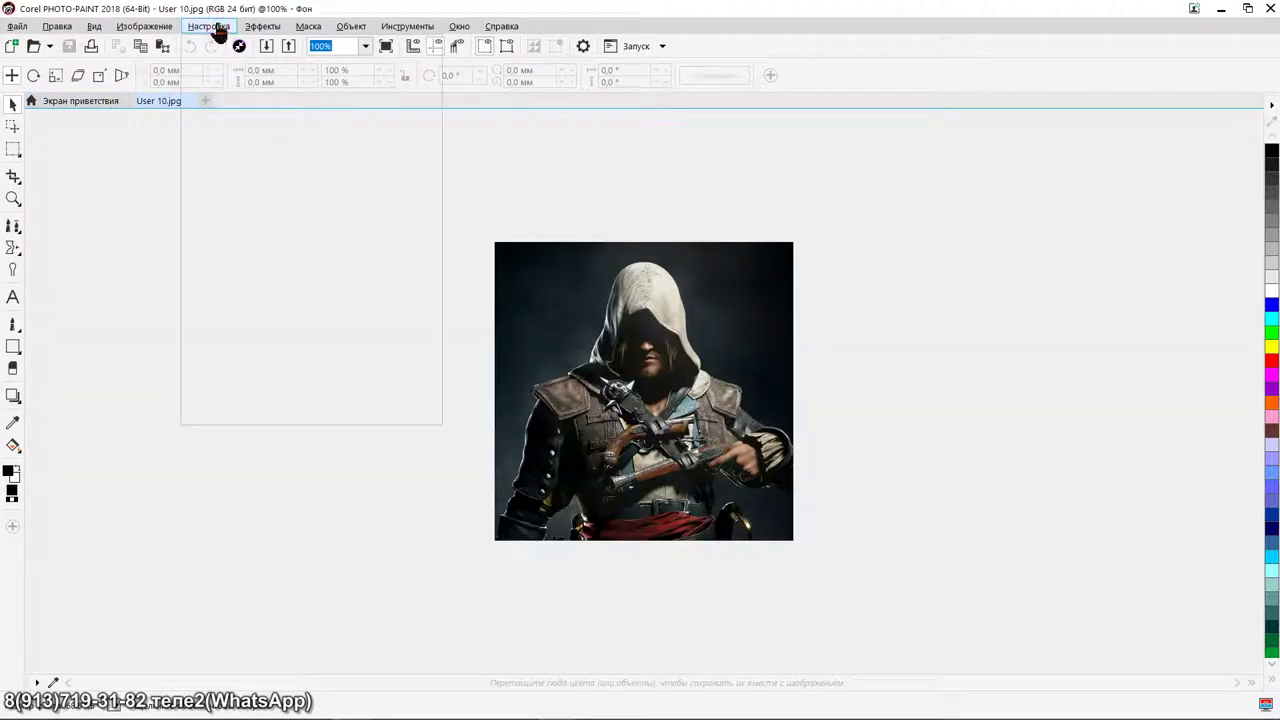
click(261, 30)
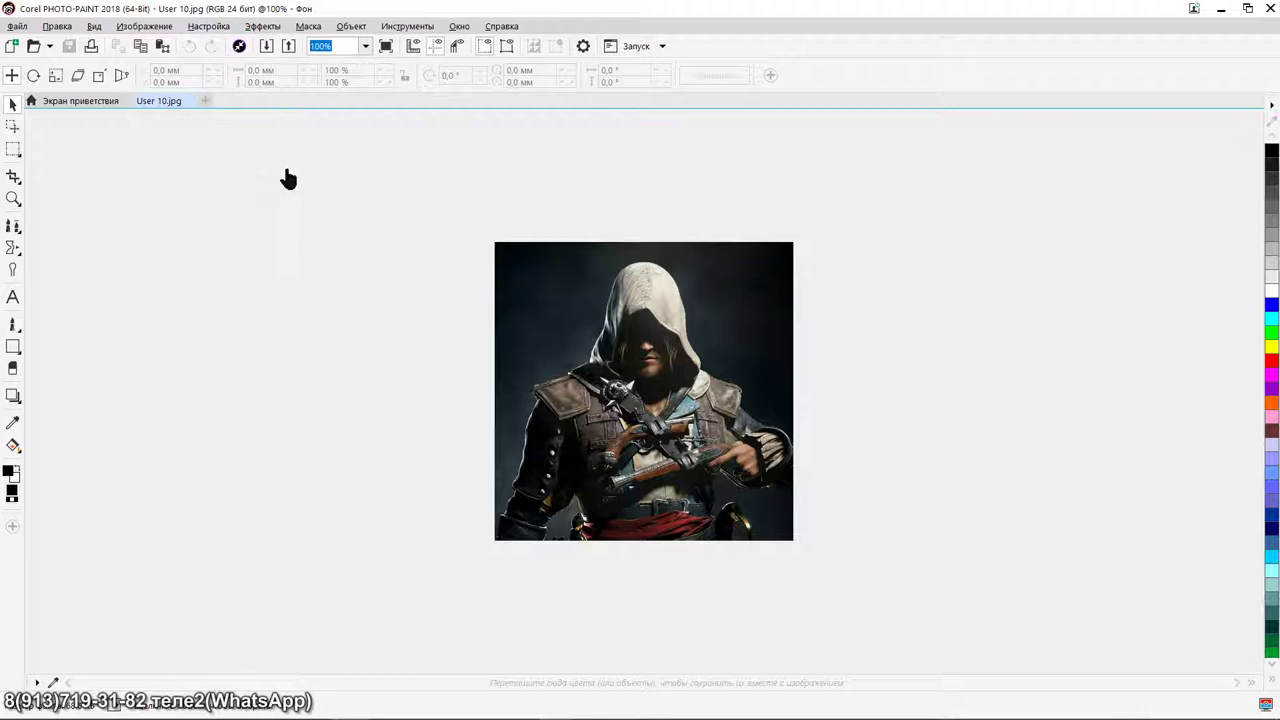
click(264, 28)
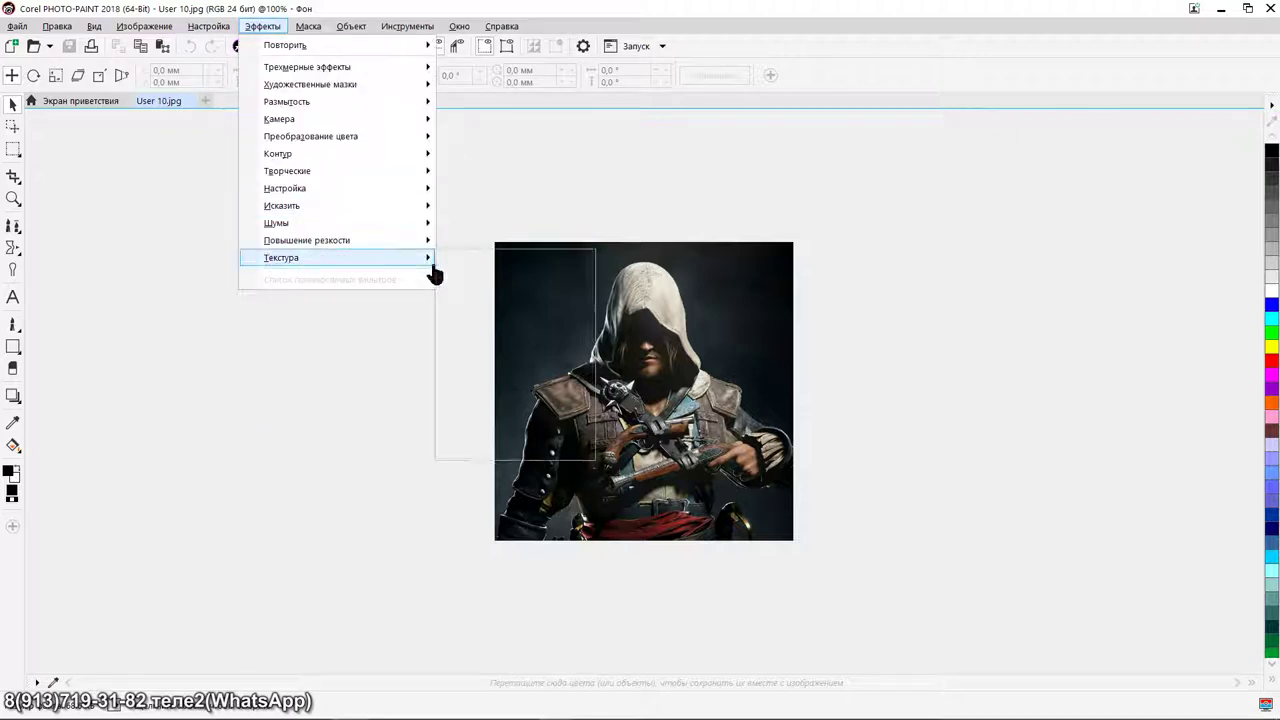
mouse_move(430, 263)
click(486, 366)
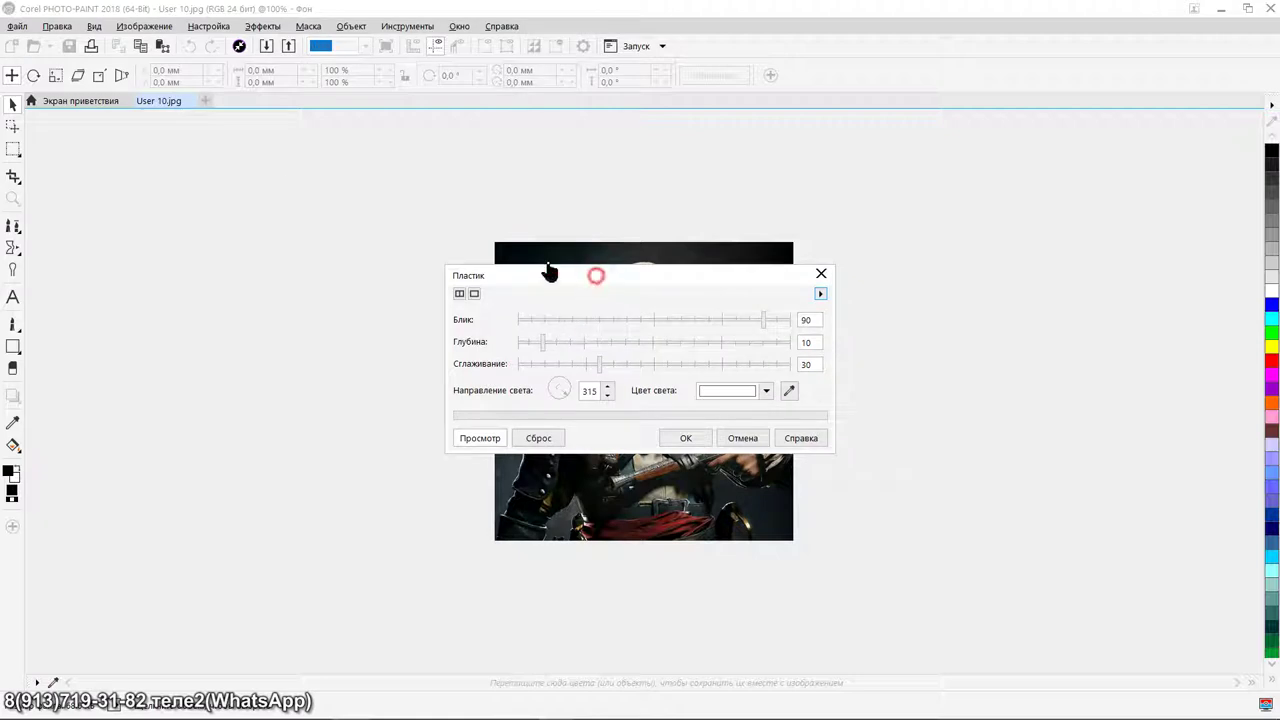
drag(549, 272, 194, 147)
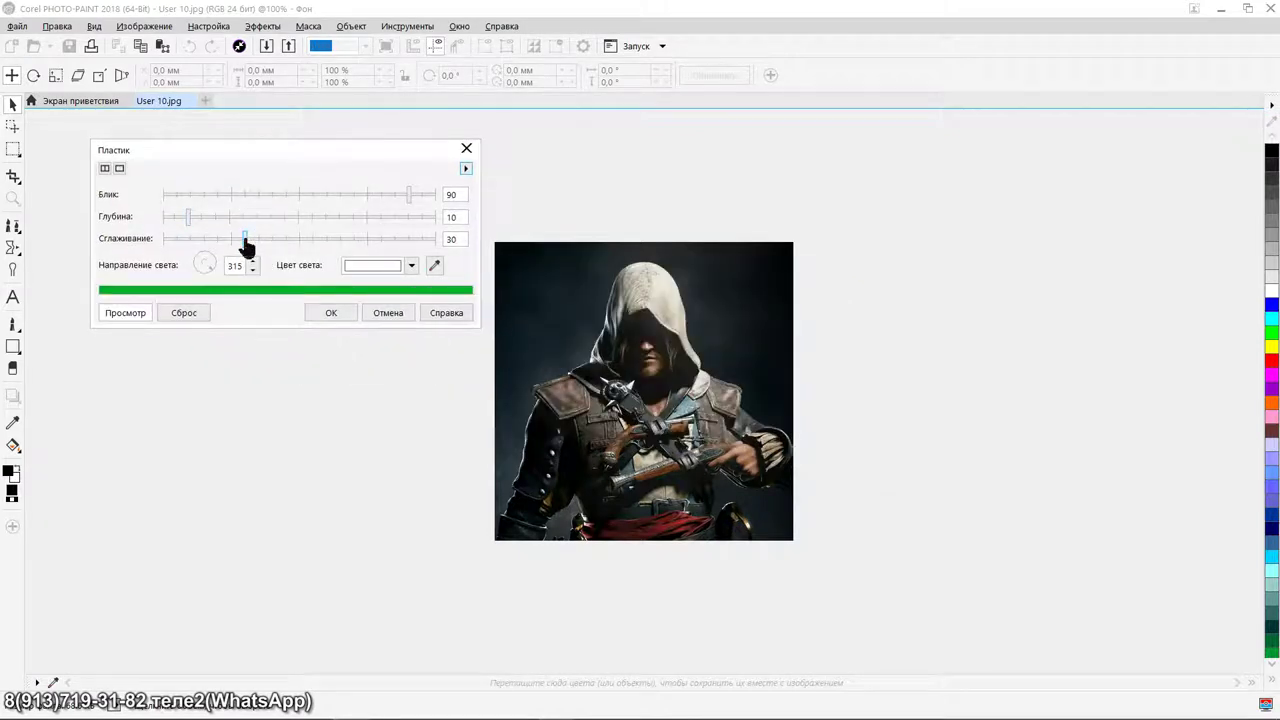
drag(235, 241, 219, 221)
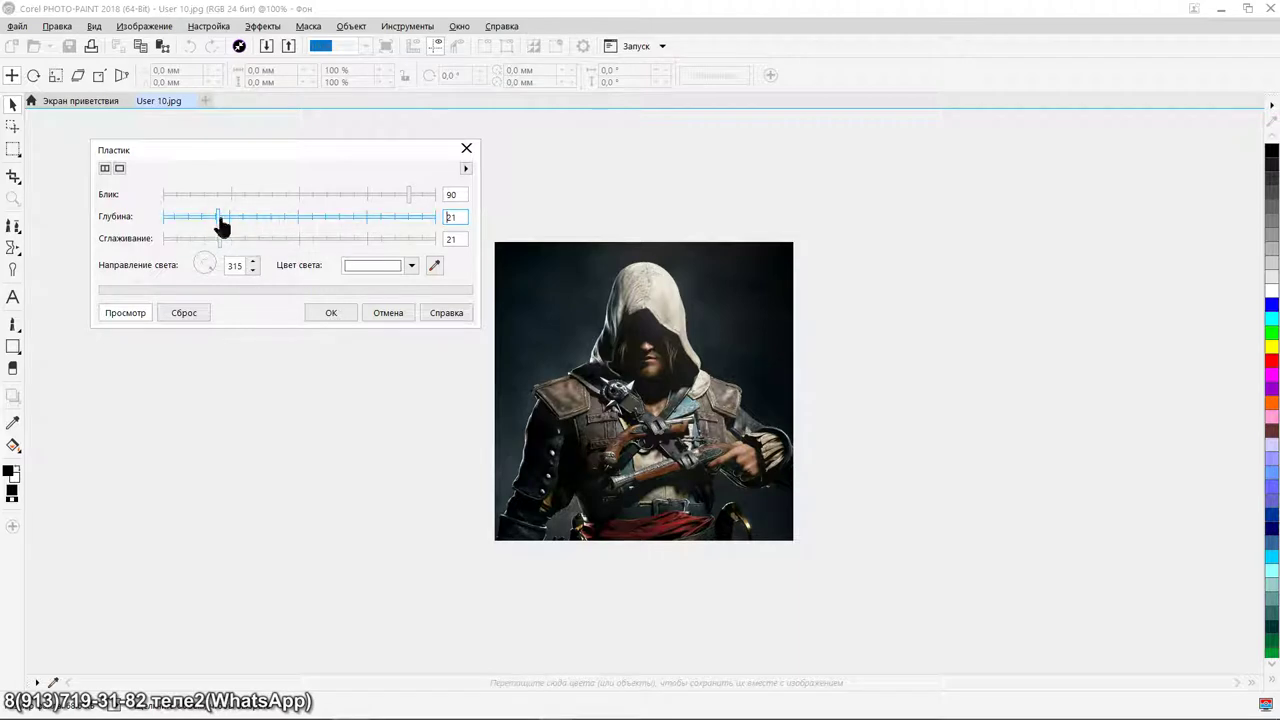
click(218, 216)
click(330, 314)
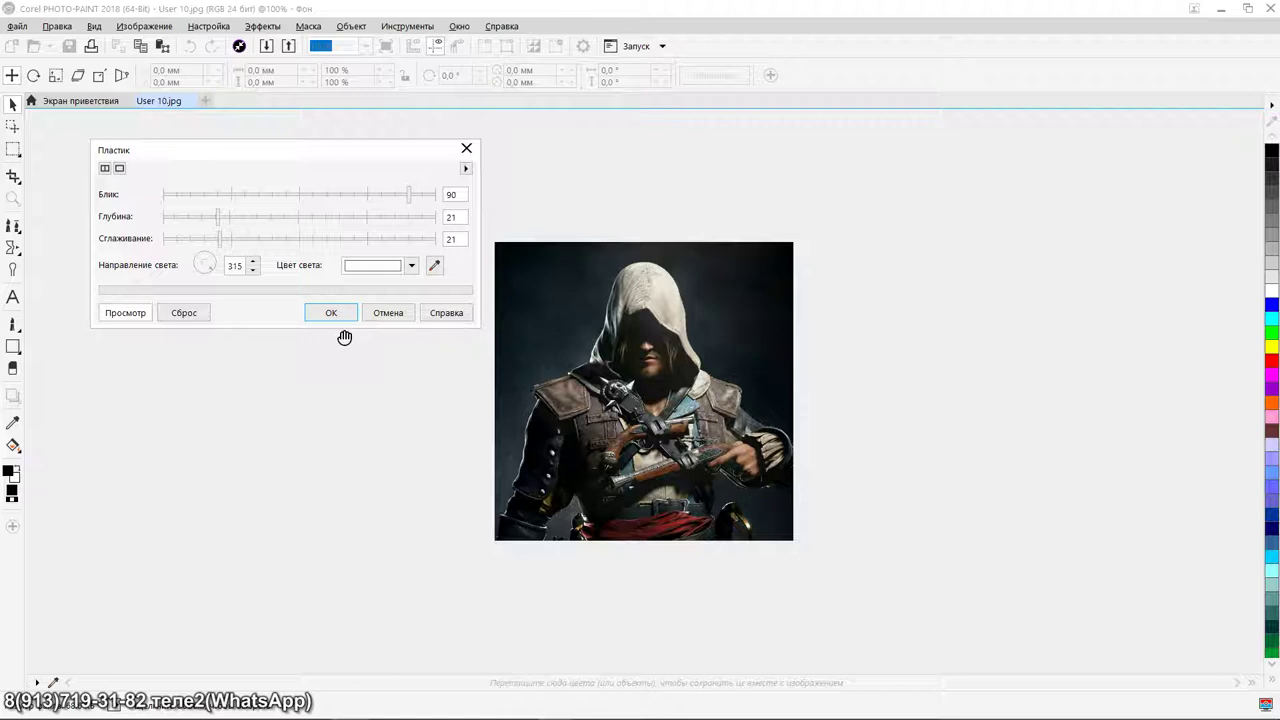
key(Escape)
Step: Apply the Plastic (Пластик) effect from the Texture (Текстура) effects to the User 10 image
mouse_move(555, 703)
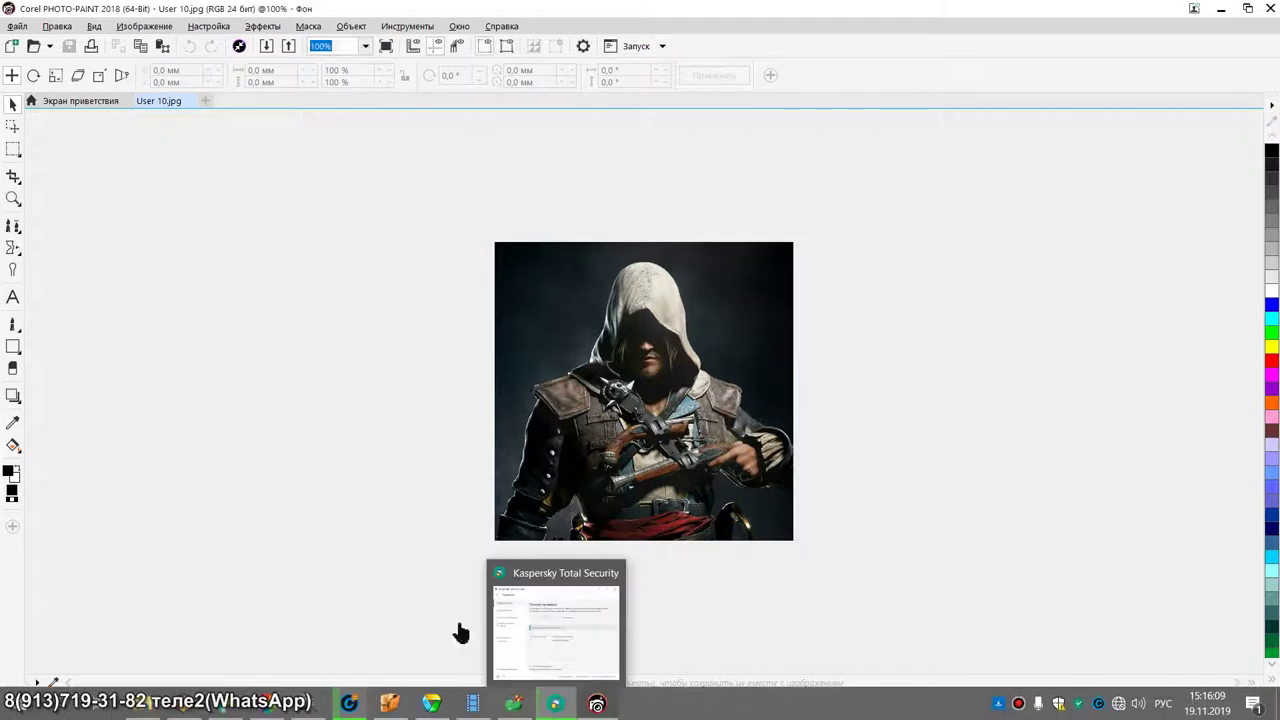
click(262, 30)
mouse_move(400, 258)
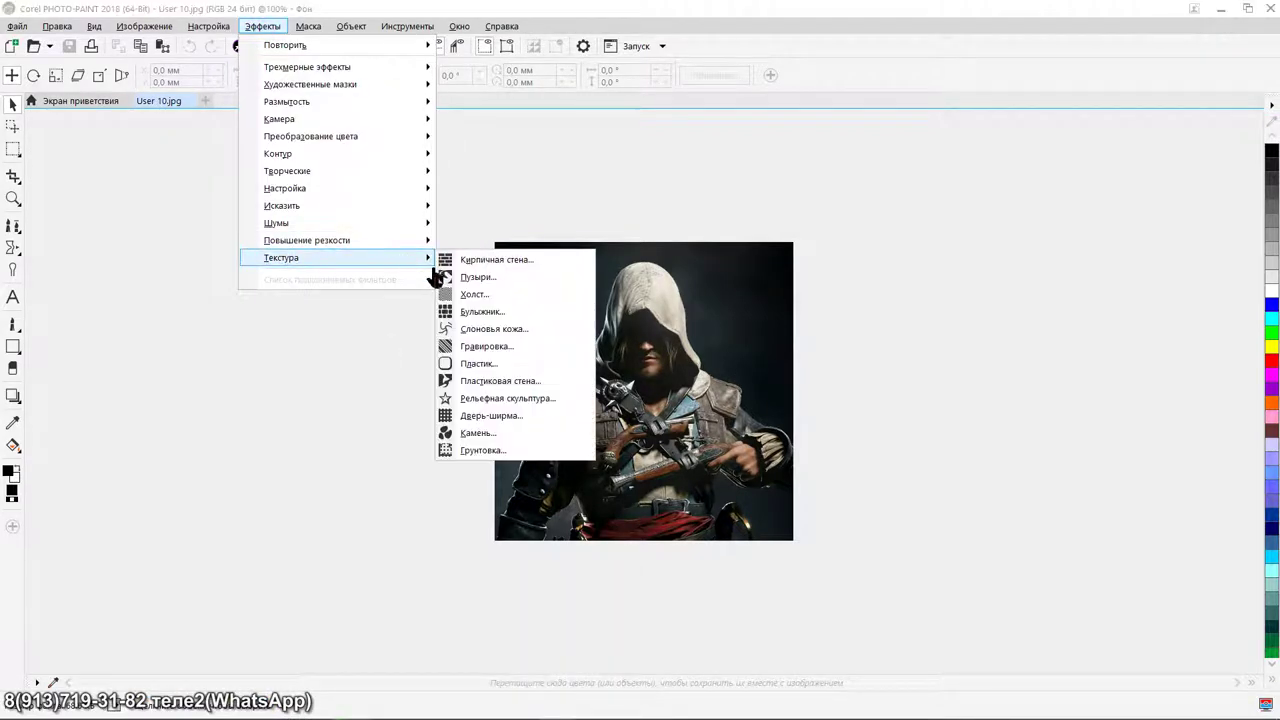
click(466, 363)
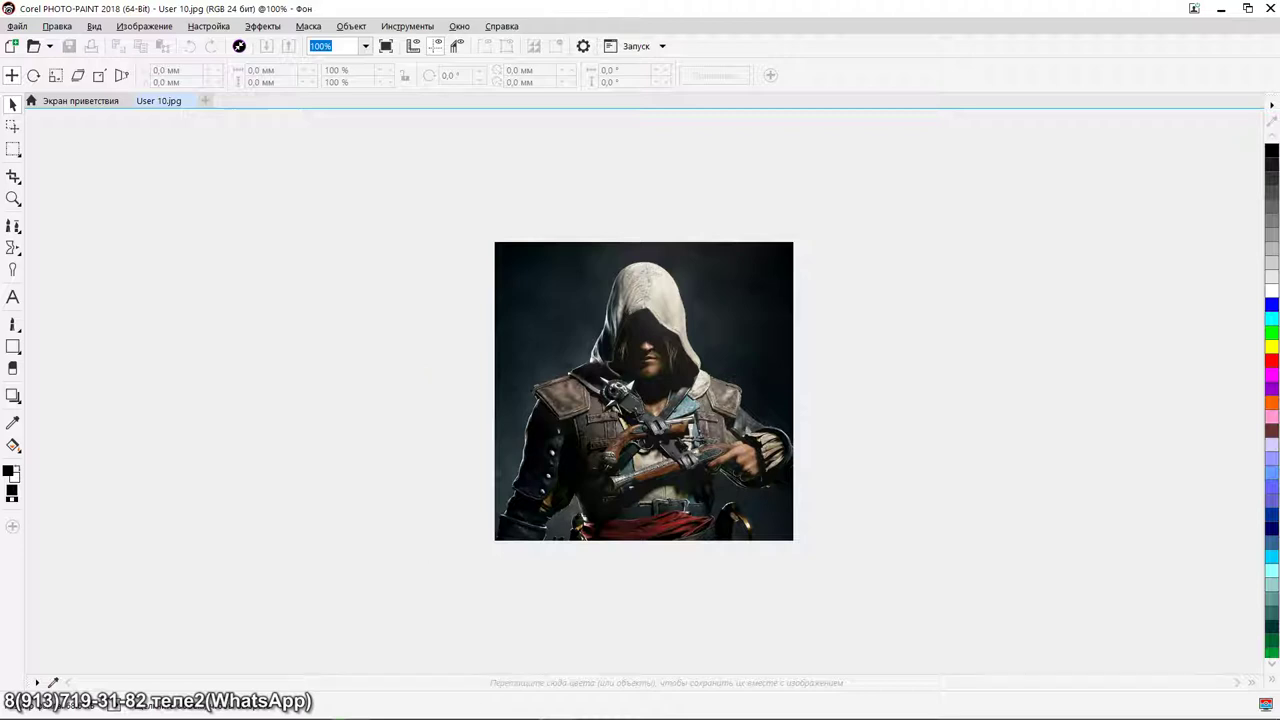
mouse_move(564, 710)
mouse_move(364, 708)
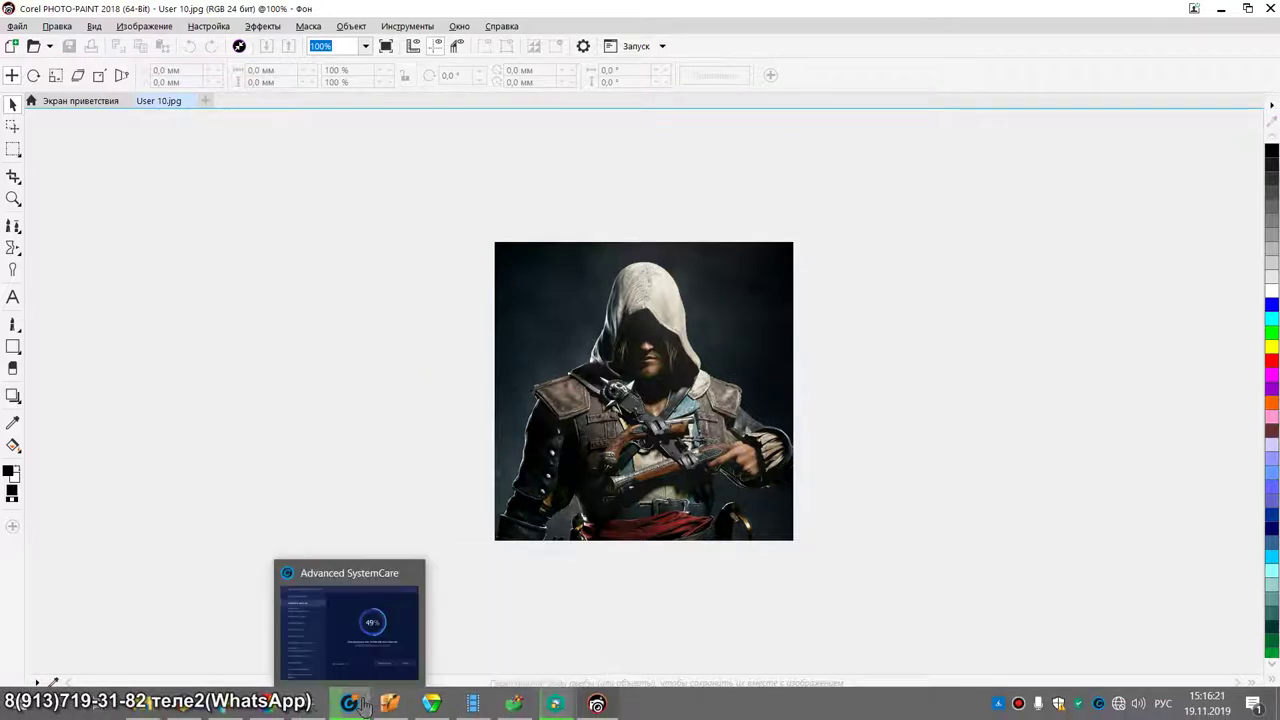
mouse_move(186, 706)
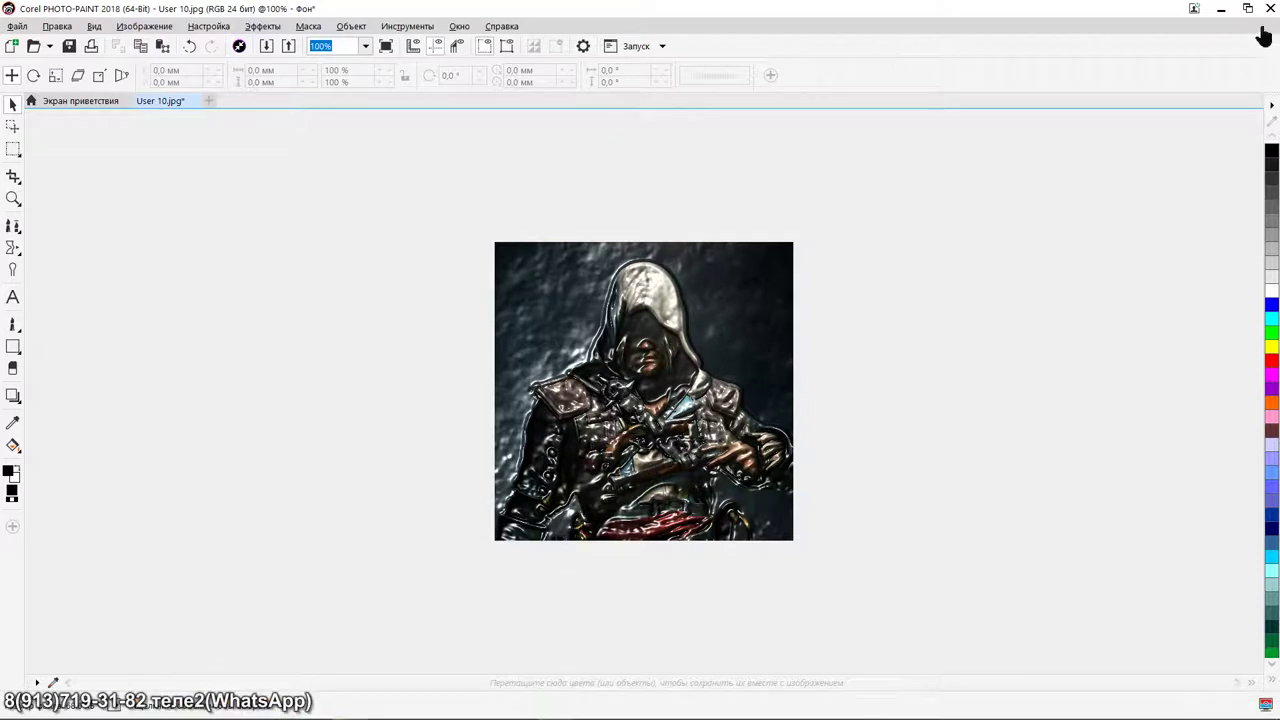
Step: Export the image to the desktop as a PDF named User 10, accepting the Распространение документов preset and Acrobat DC compatibility
click(14, 26)
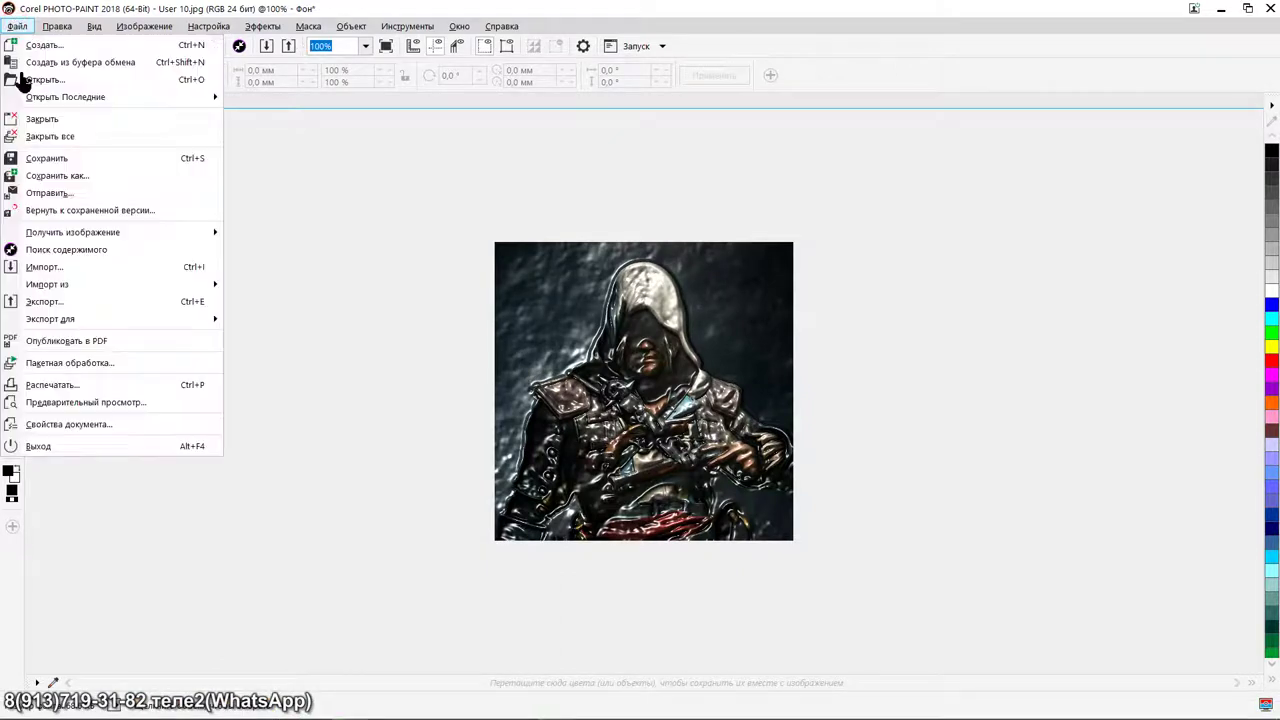
click(42, 303)
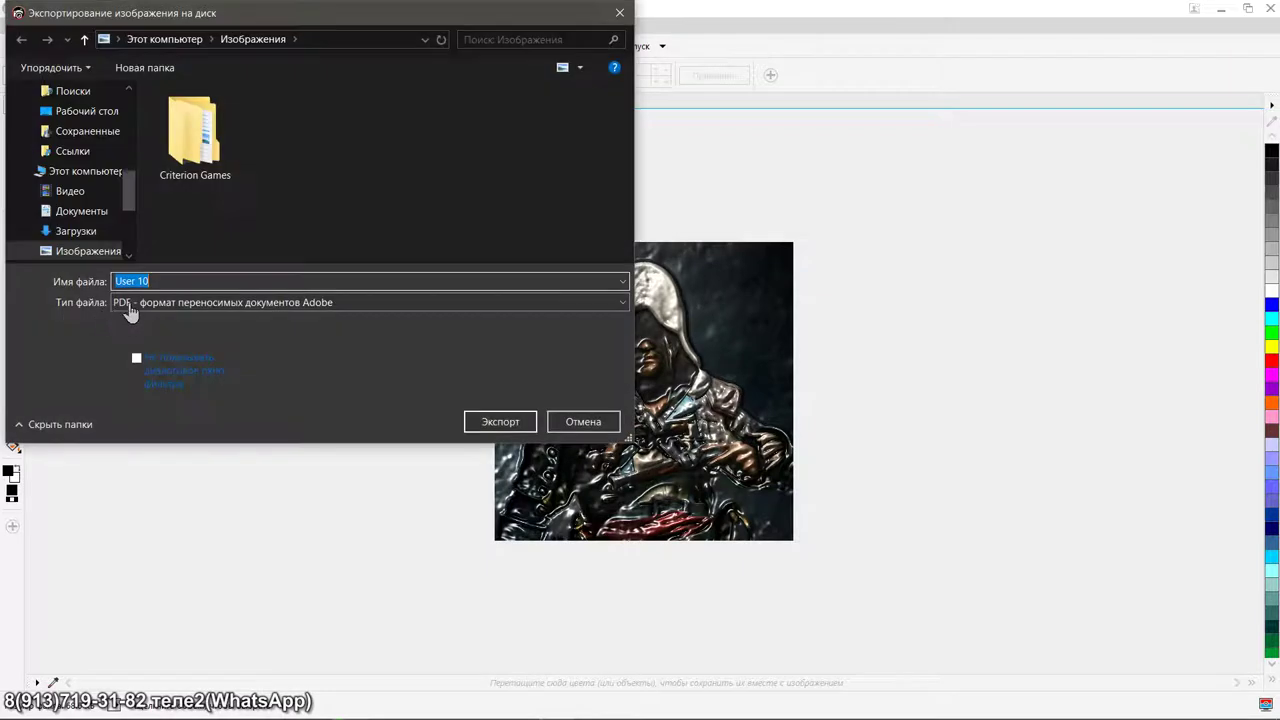
click(108, 170)
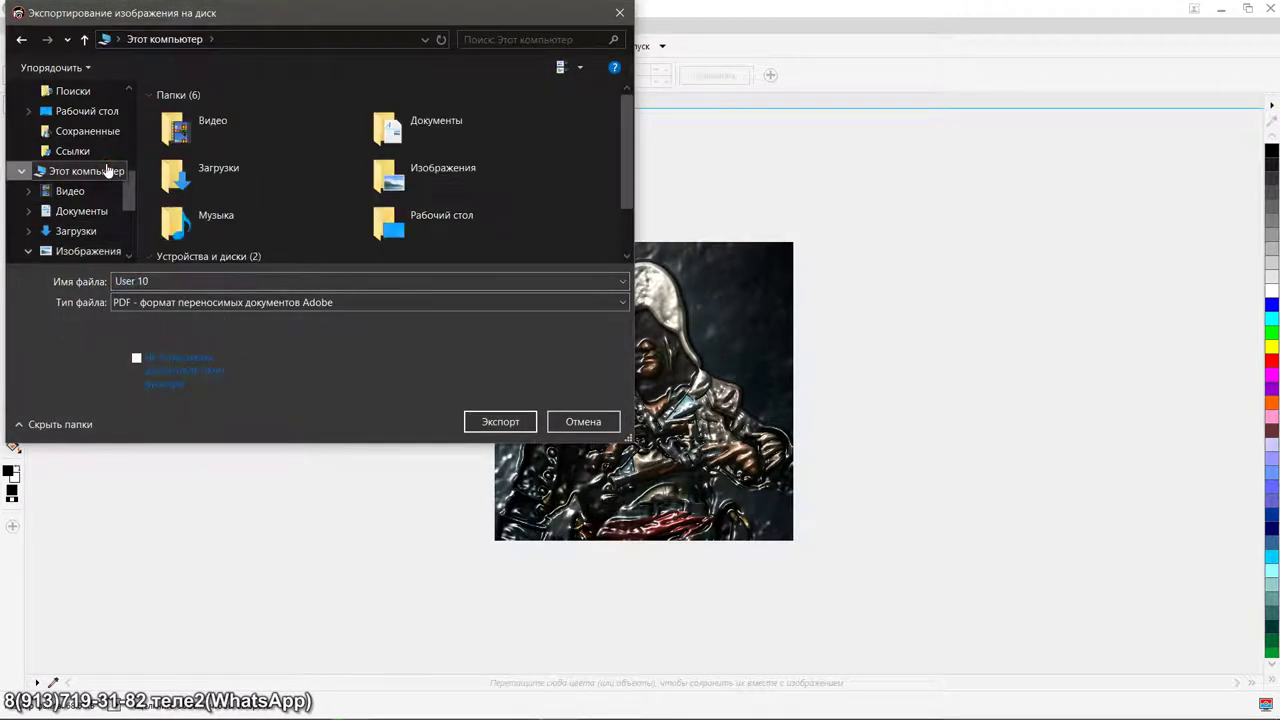
scroll(108, 170, up, 1)
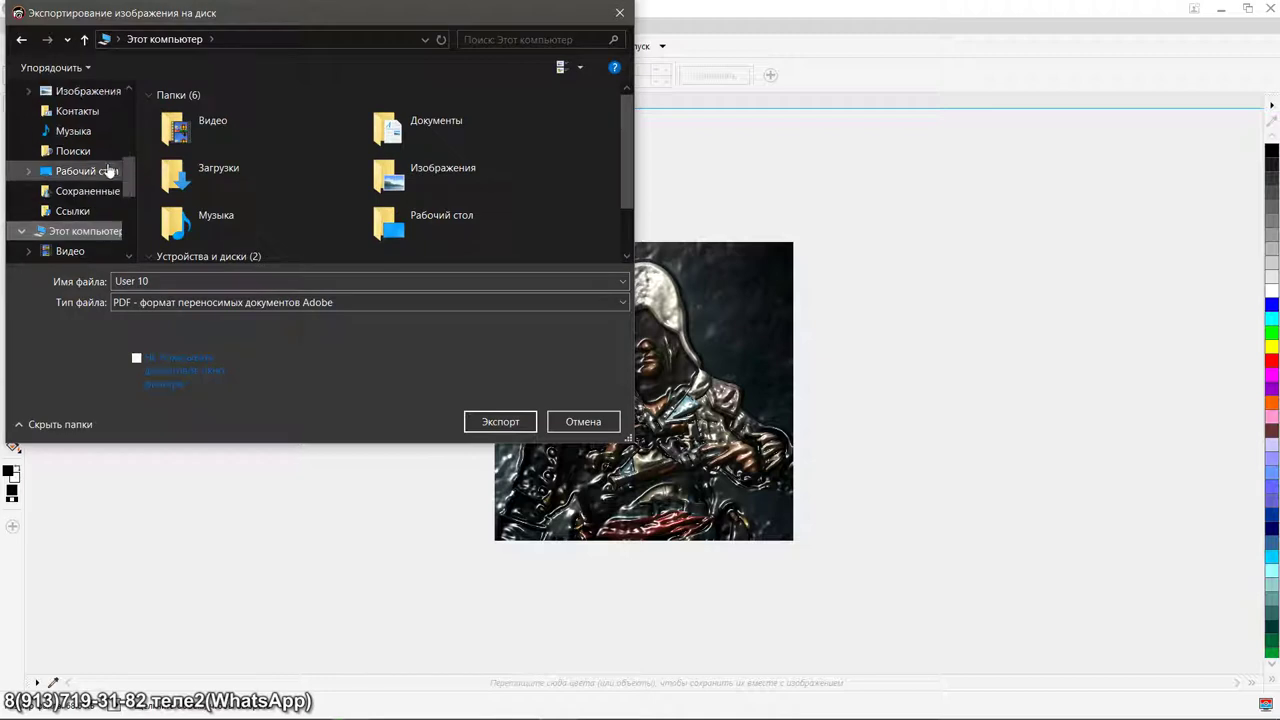
click(474, 422)
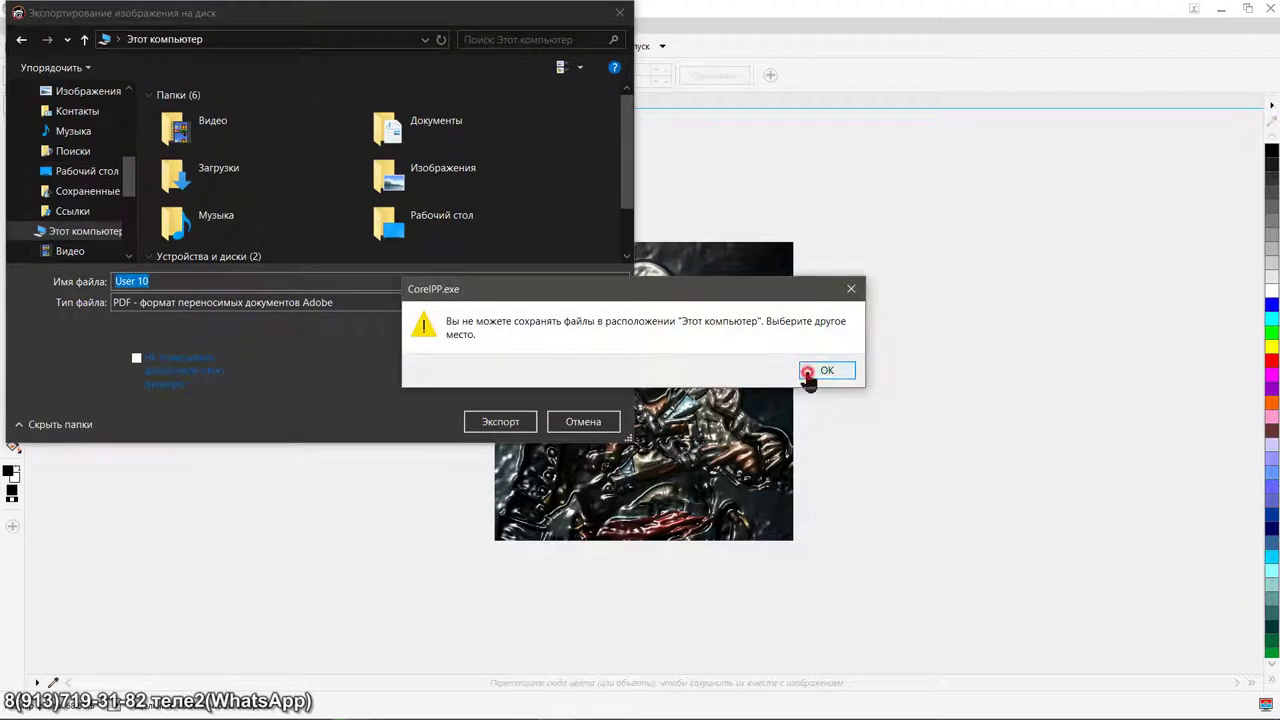
click(811, 373)
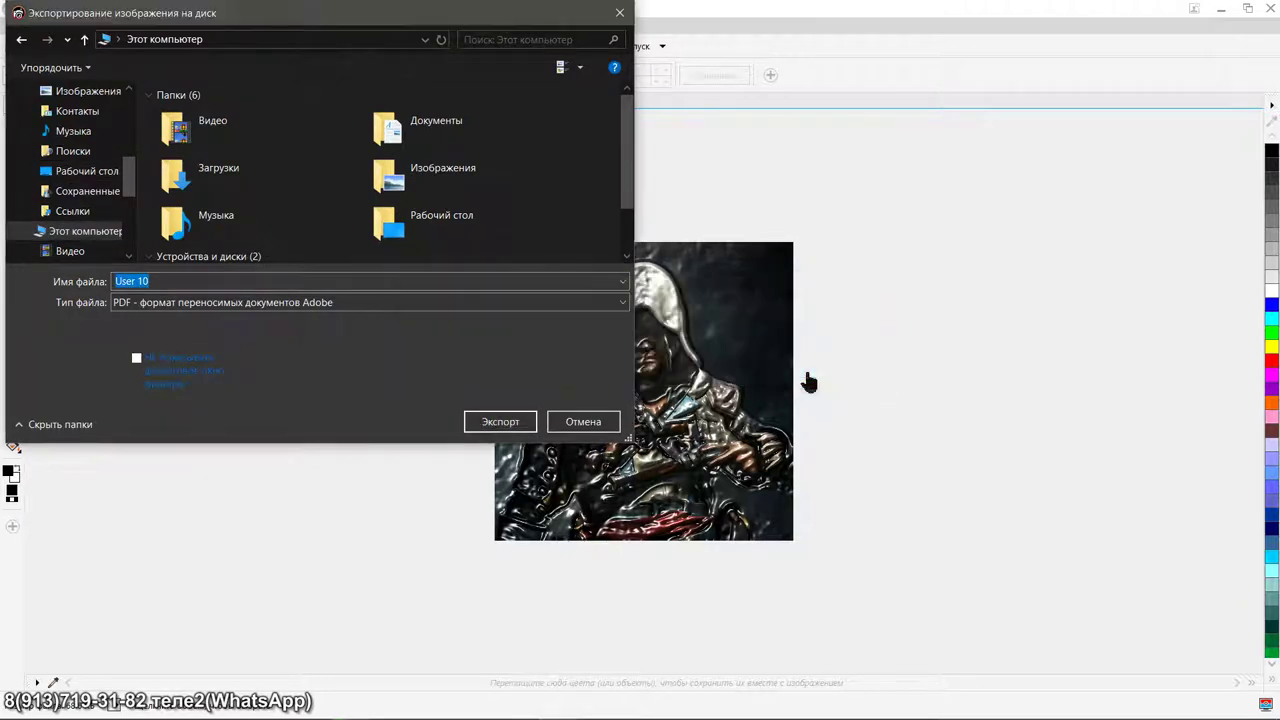
scroll(120, 230, up, 1)
click(110, 211)
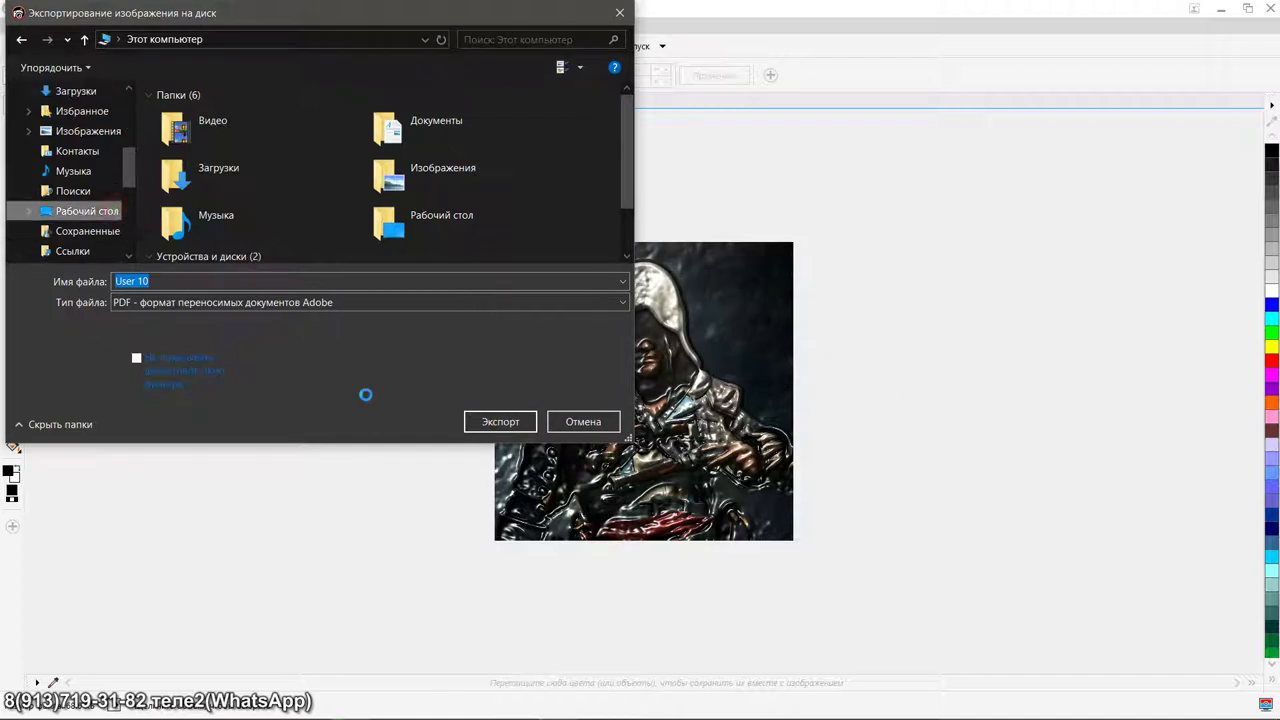
click(487, 423)
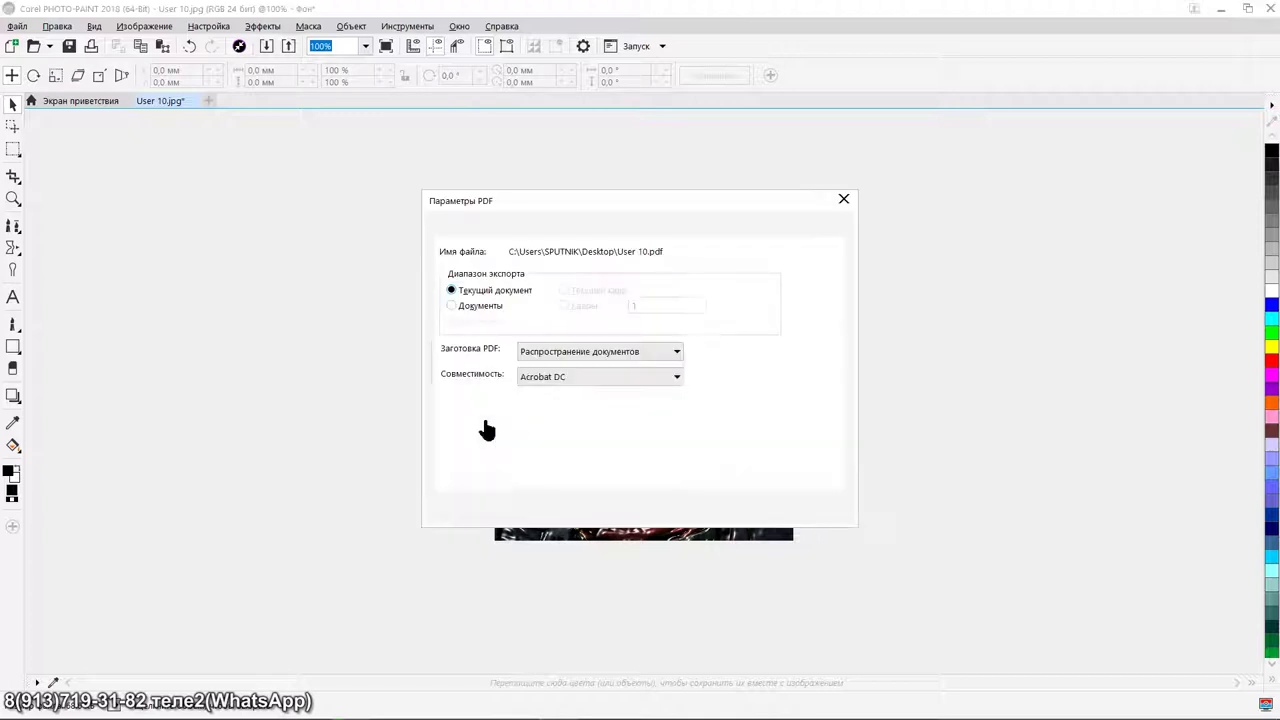
click(690, 509)
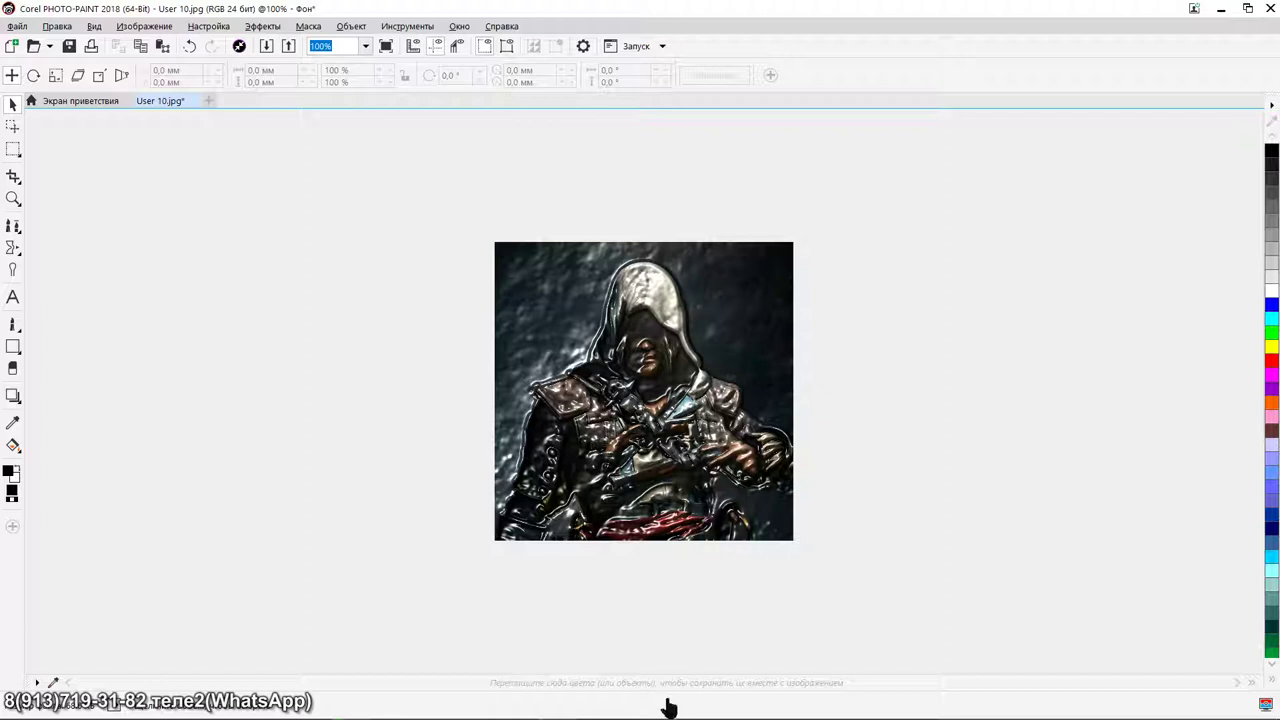
Step: Minimize PHOTO-PAINT, play the exported movie новый фильм.movie from the export dialog, and pause and close the player
mouse_move(662, 718)
click(1221, 8)
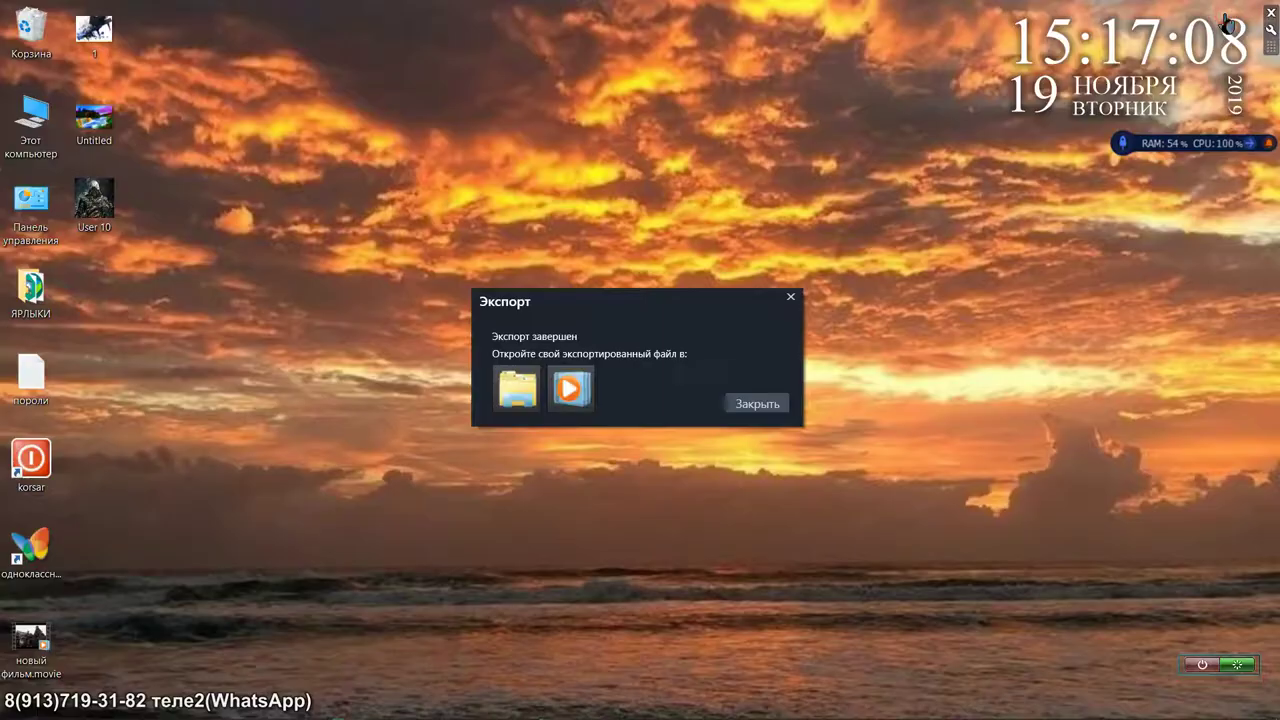
click(571, 390)
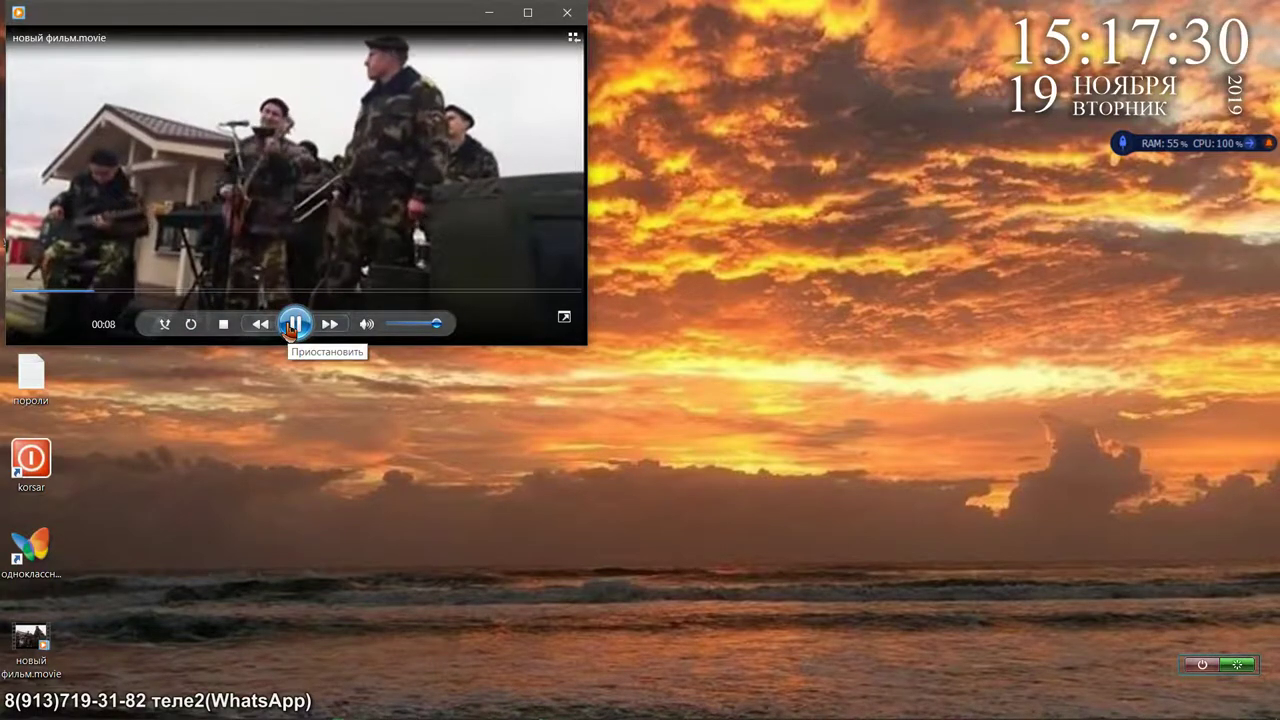
click(292, 326)
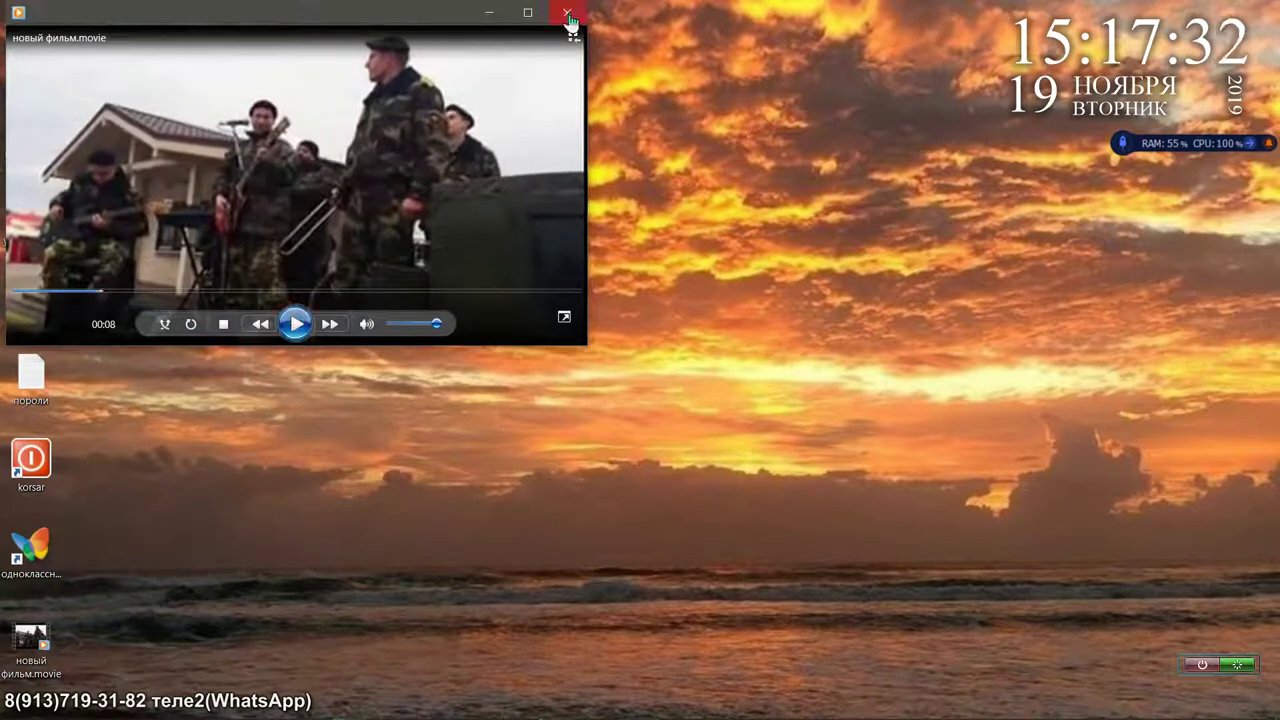
click(568, 14)
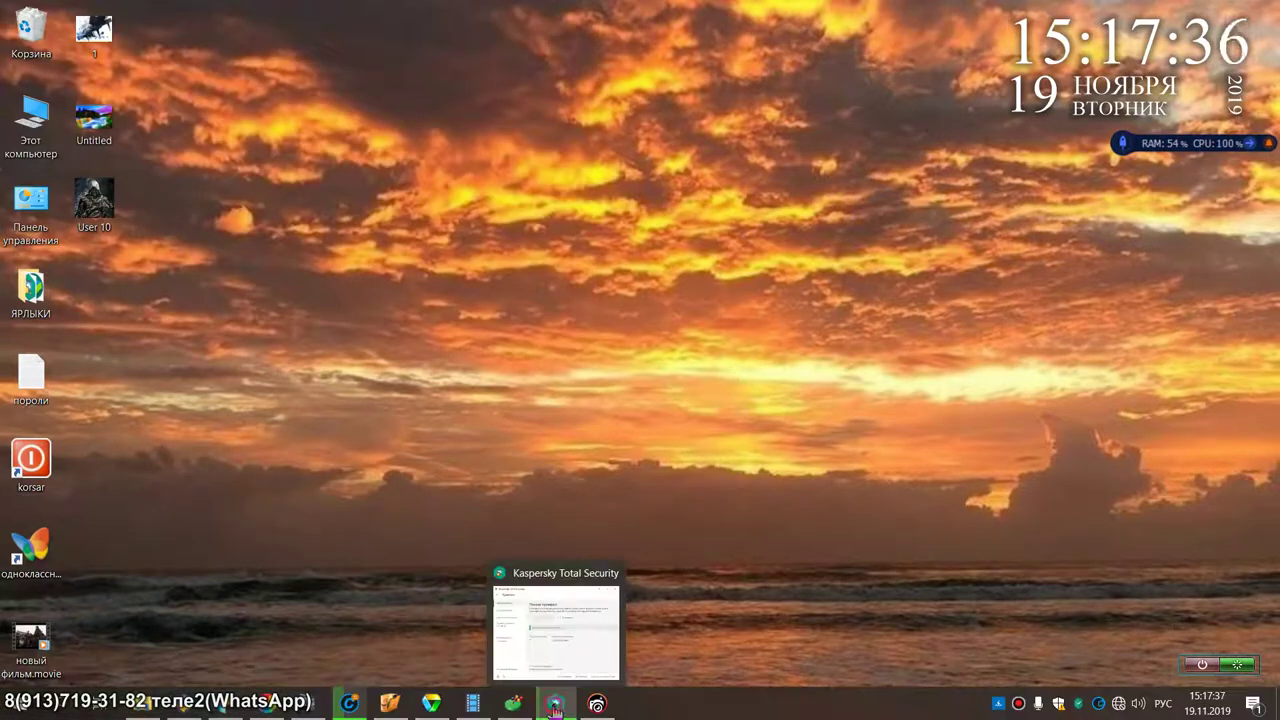
Step: Bring up Kaspersky Total Security, Advanced SystemCare and Reg Organizer, and arrange their windows so the running scans can be viewed together
click(555, 705)
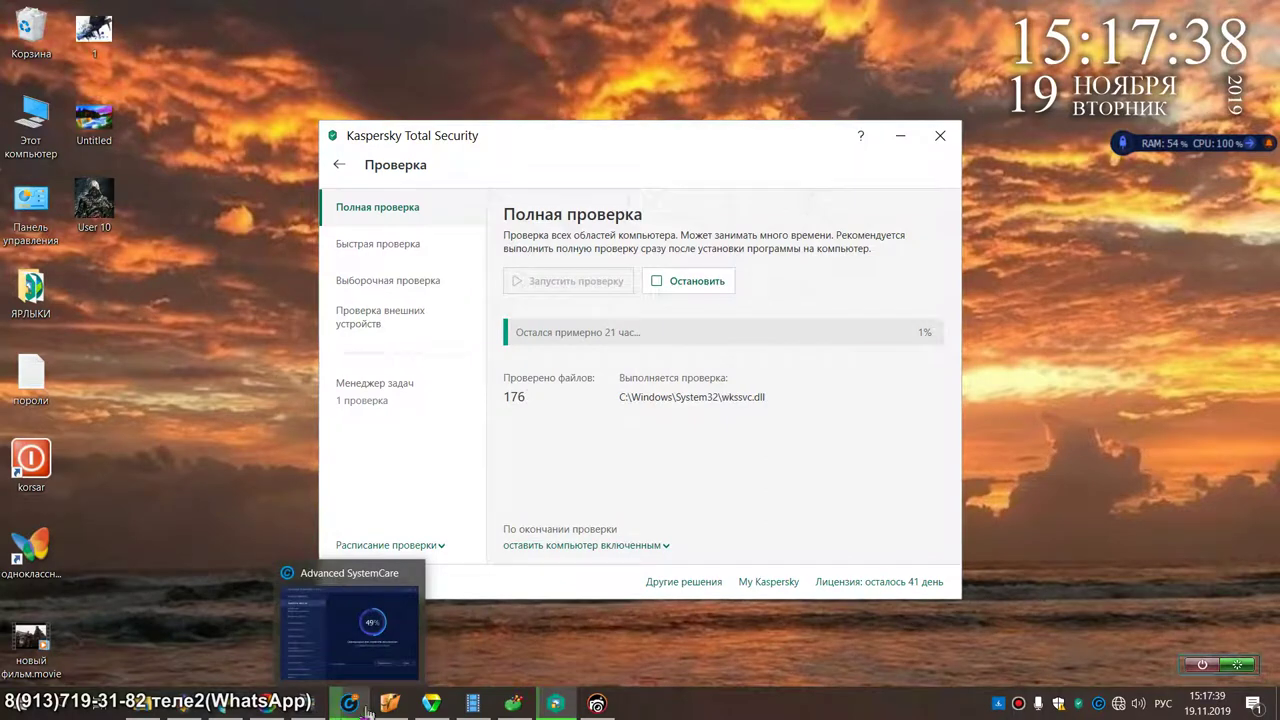
click(360, 706)
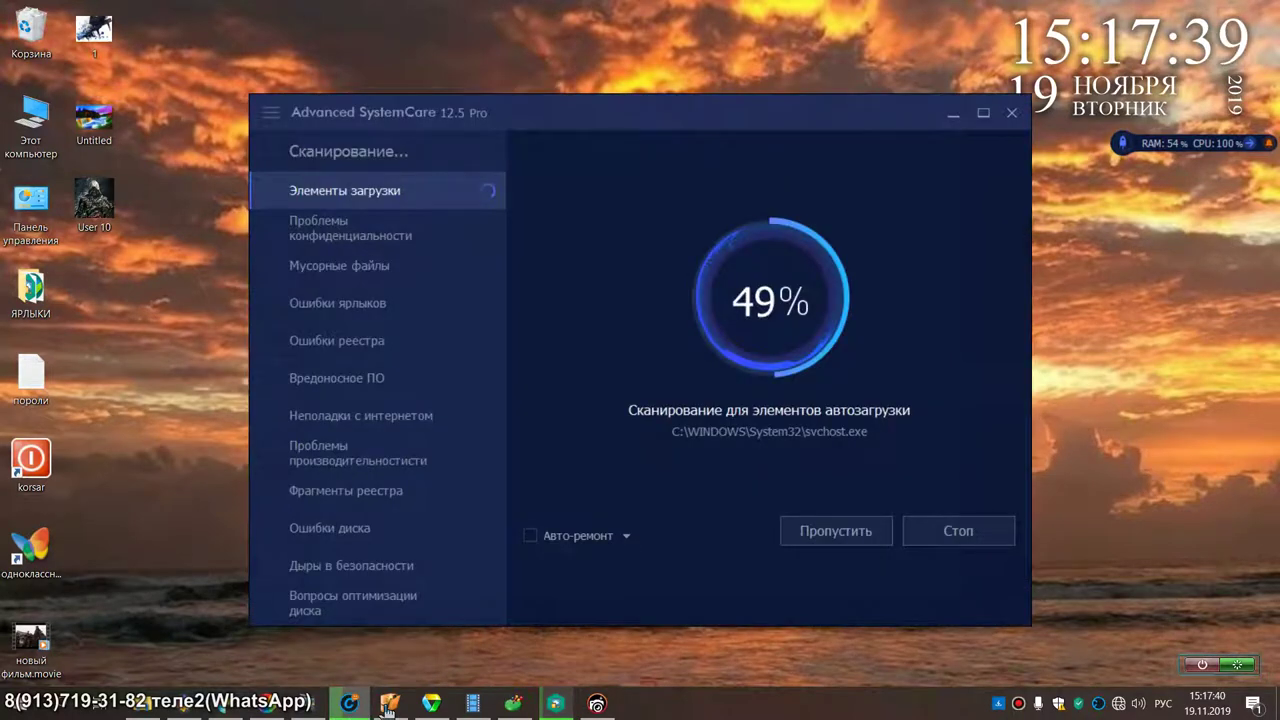
click(388, 705)
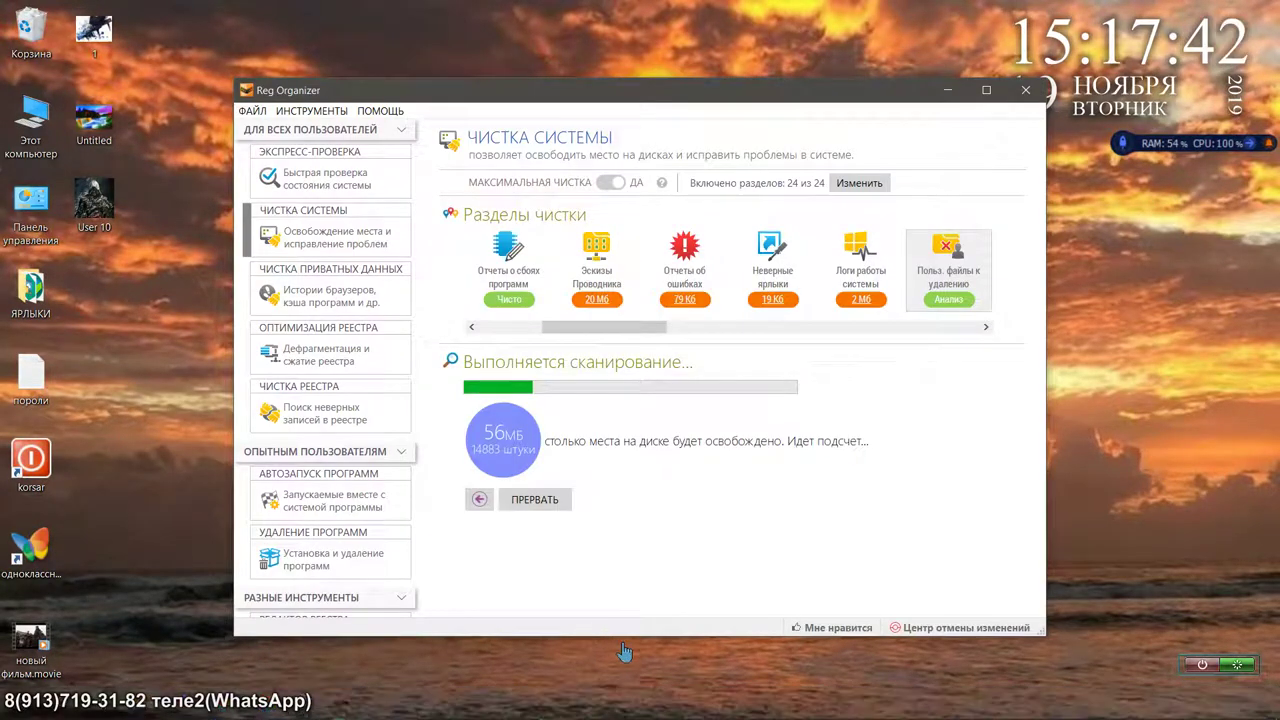
mouse_move(614, 92)
mouse_down()
mouse_move(686, 103)
mouse_move(605, 100)
mouse_up()
click(605, 100)
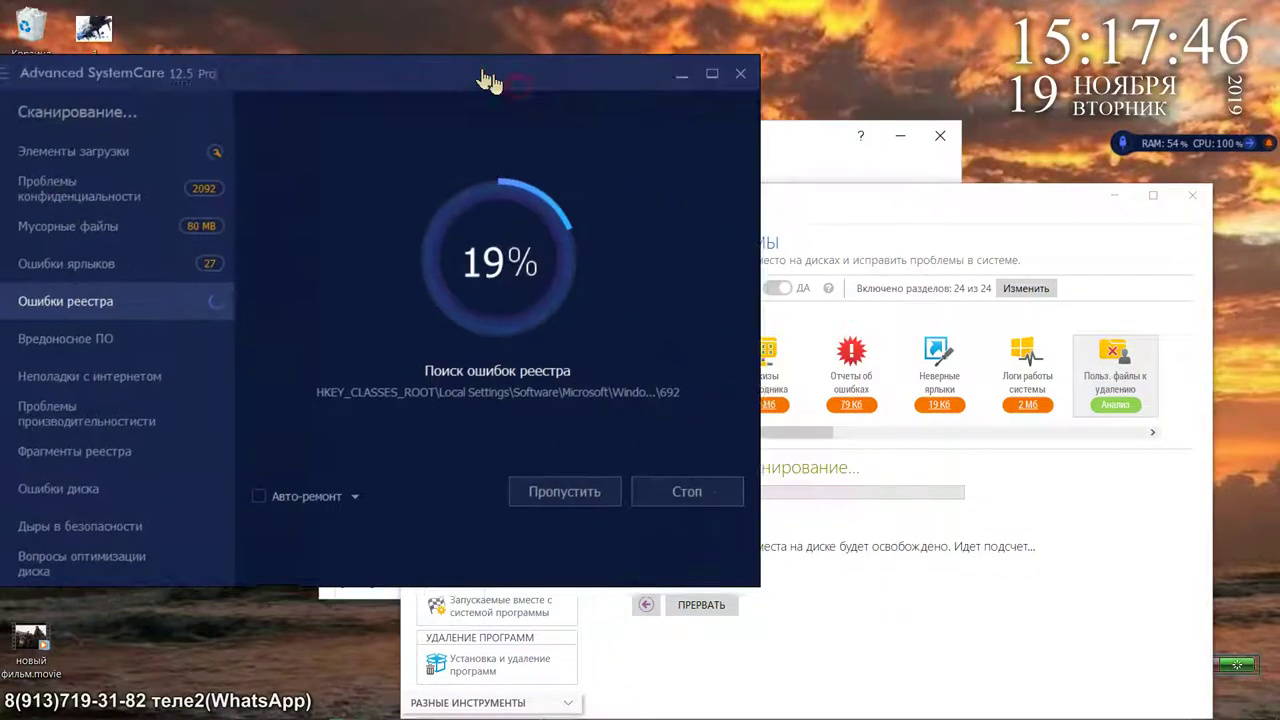
drag(779, 144, 834, 40)
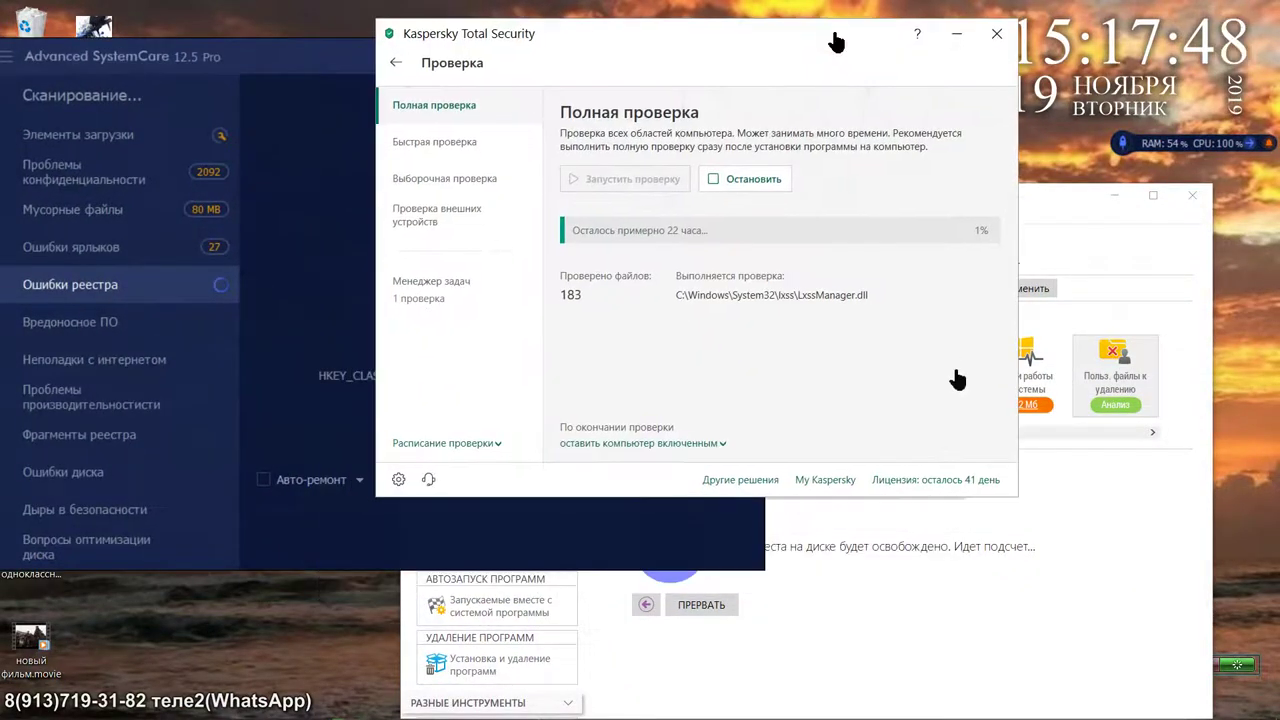
click(1083, 630)
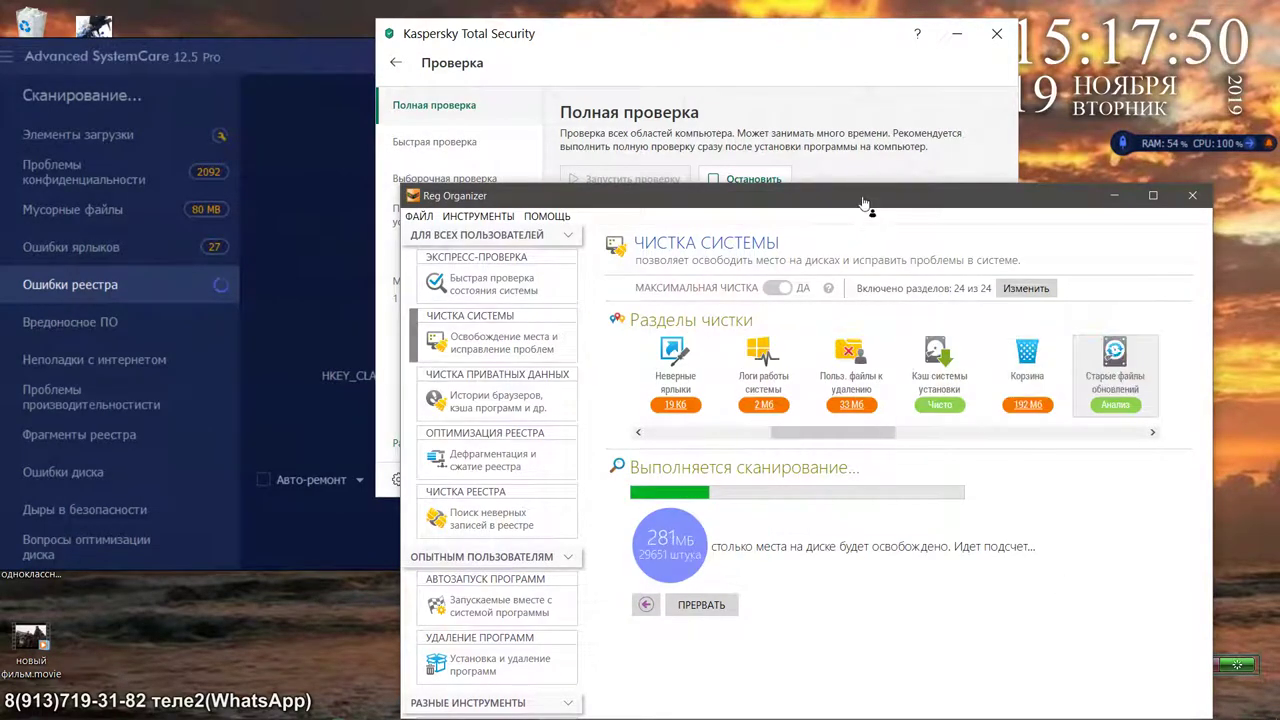
drag(880, 208, 798, 331)
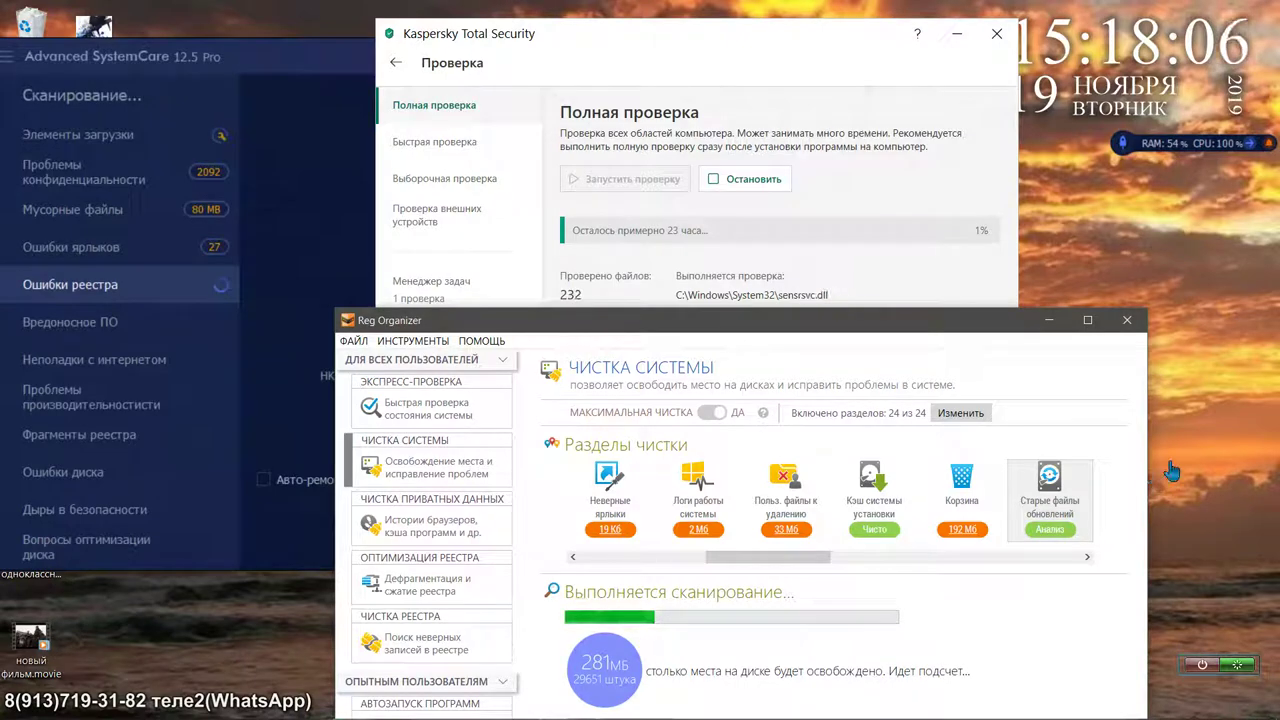
Step: Close Reg Organizer, minimize Kaspersky Total Security, and stop and close the Advanced SystemCare scan, confirming the exit
click(1126, 321)
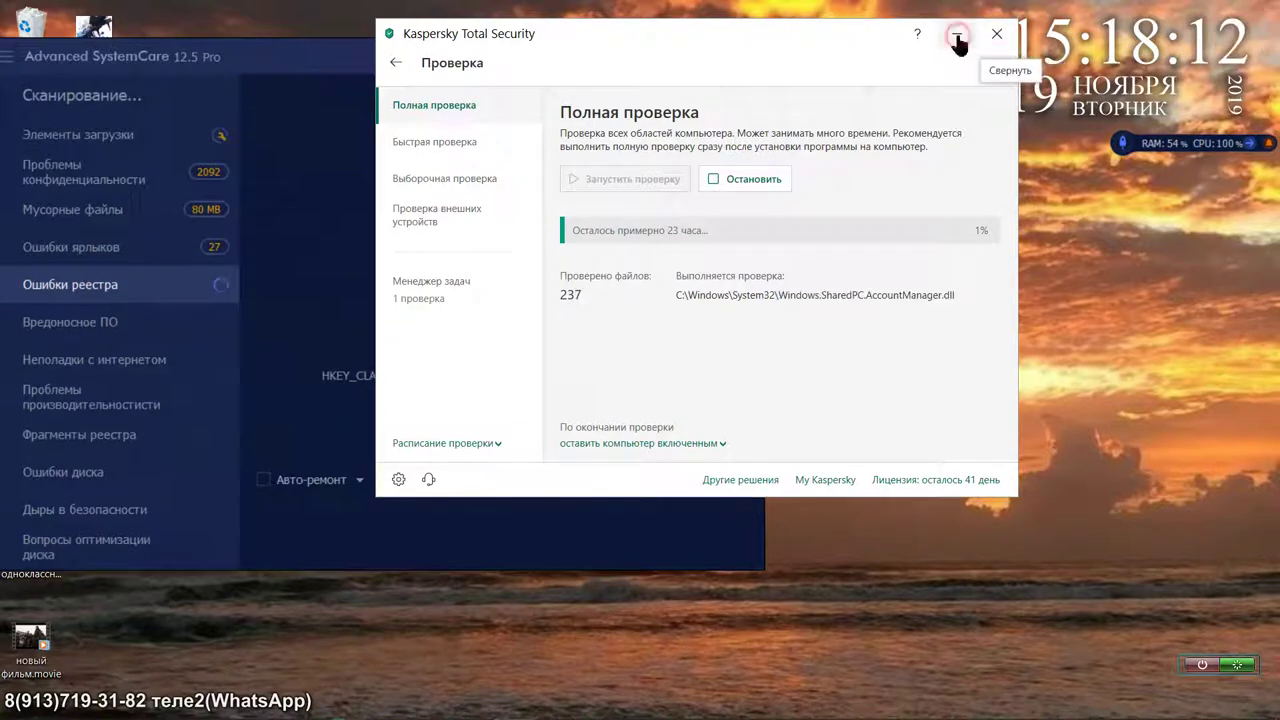
click(958, 37)
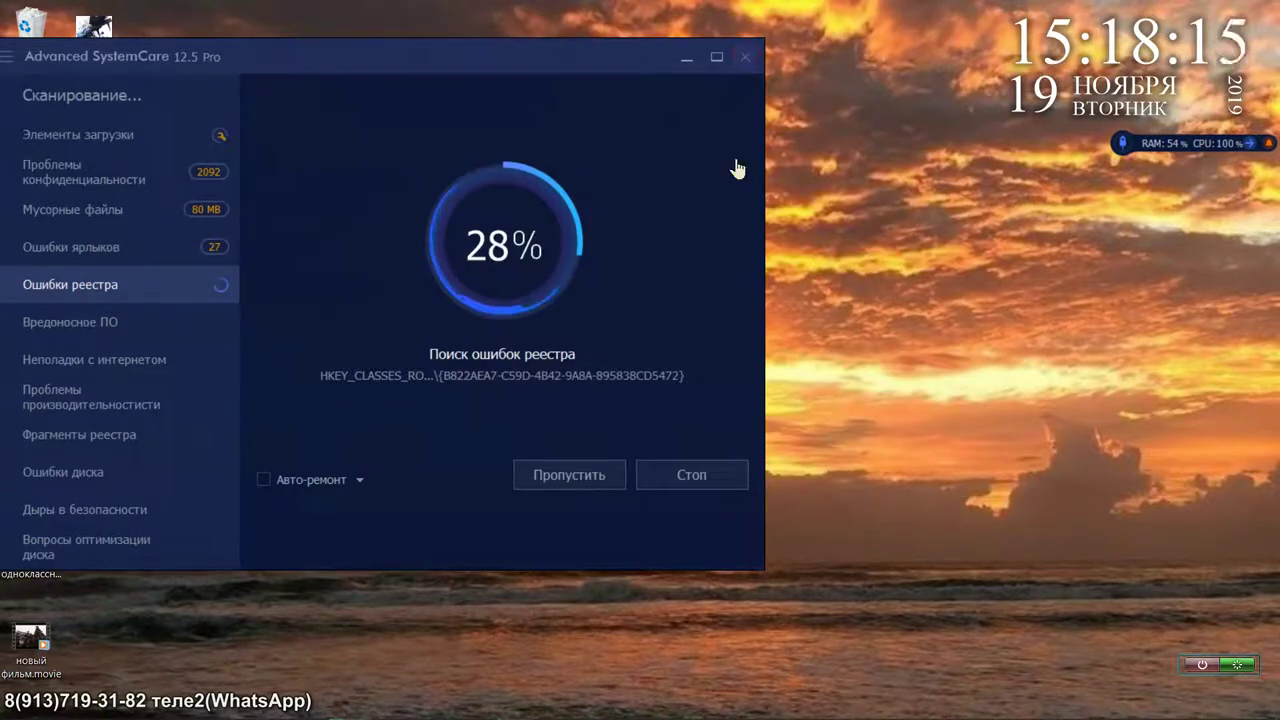
click(716, 478)
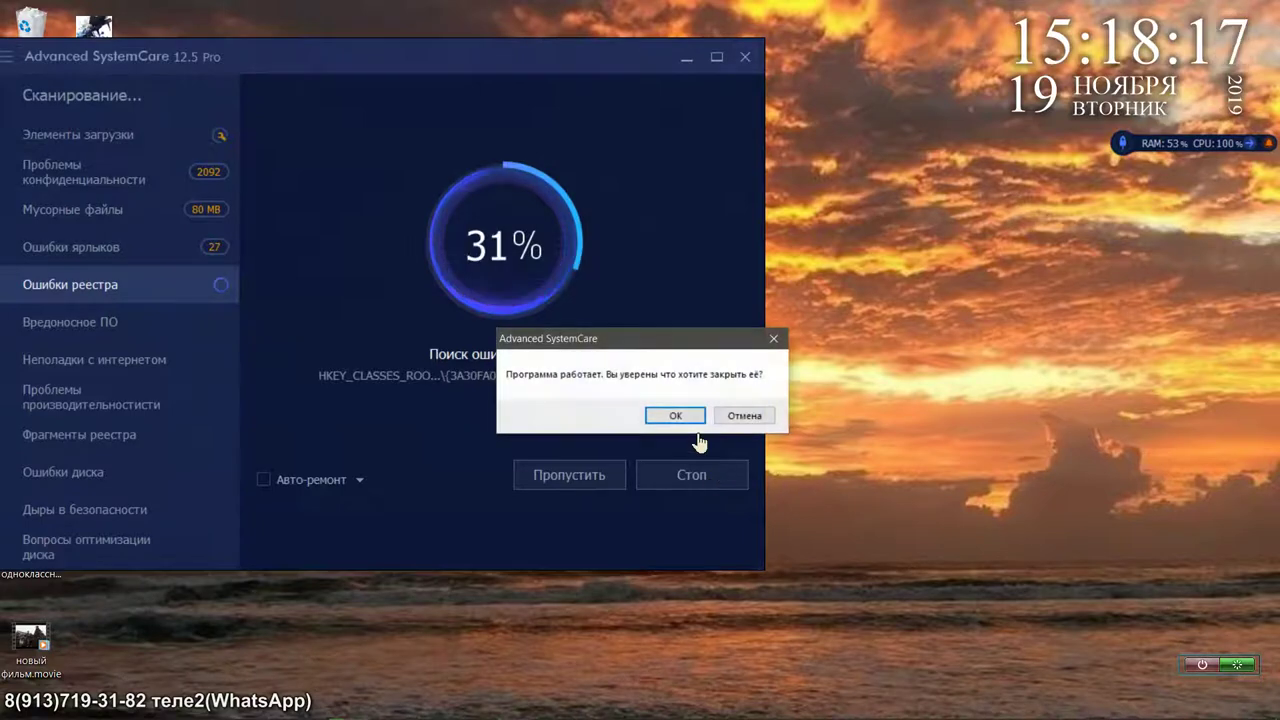
click(675, 415)
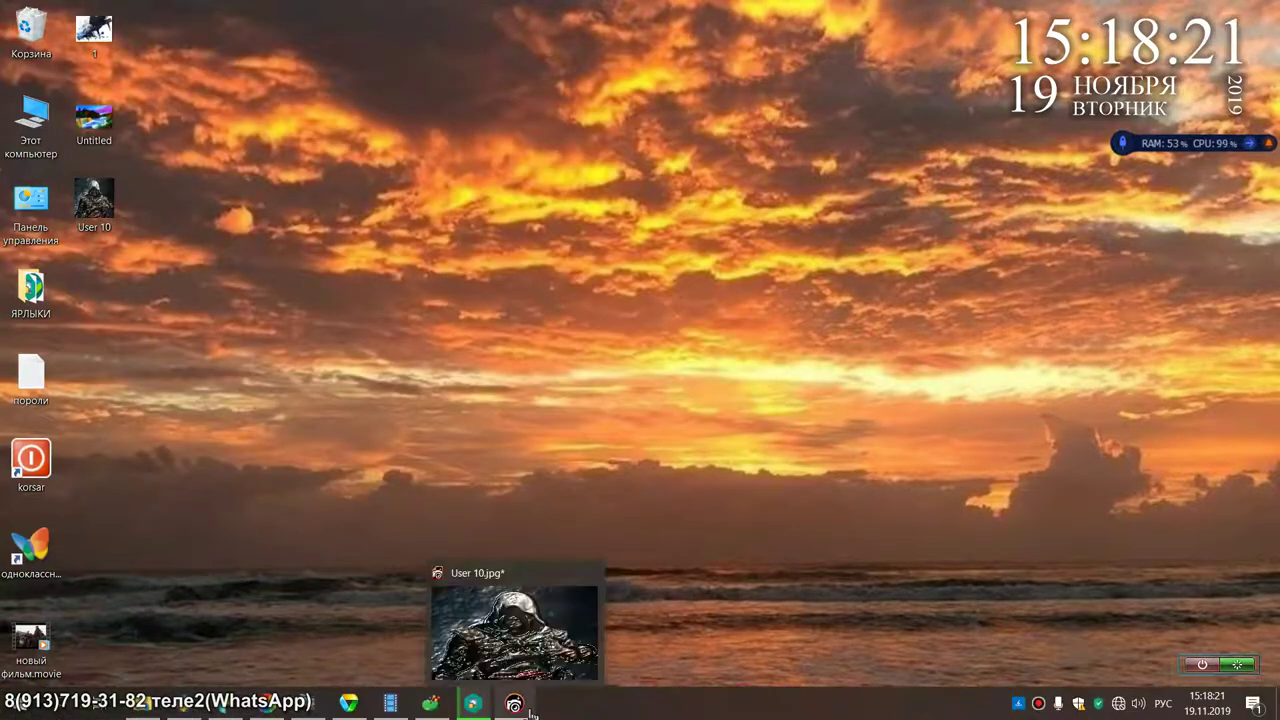
Step: Bring up Corel PHOTO-PAINT and close it without saving the changes to User 10
click(530, 708)
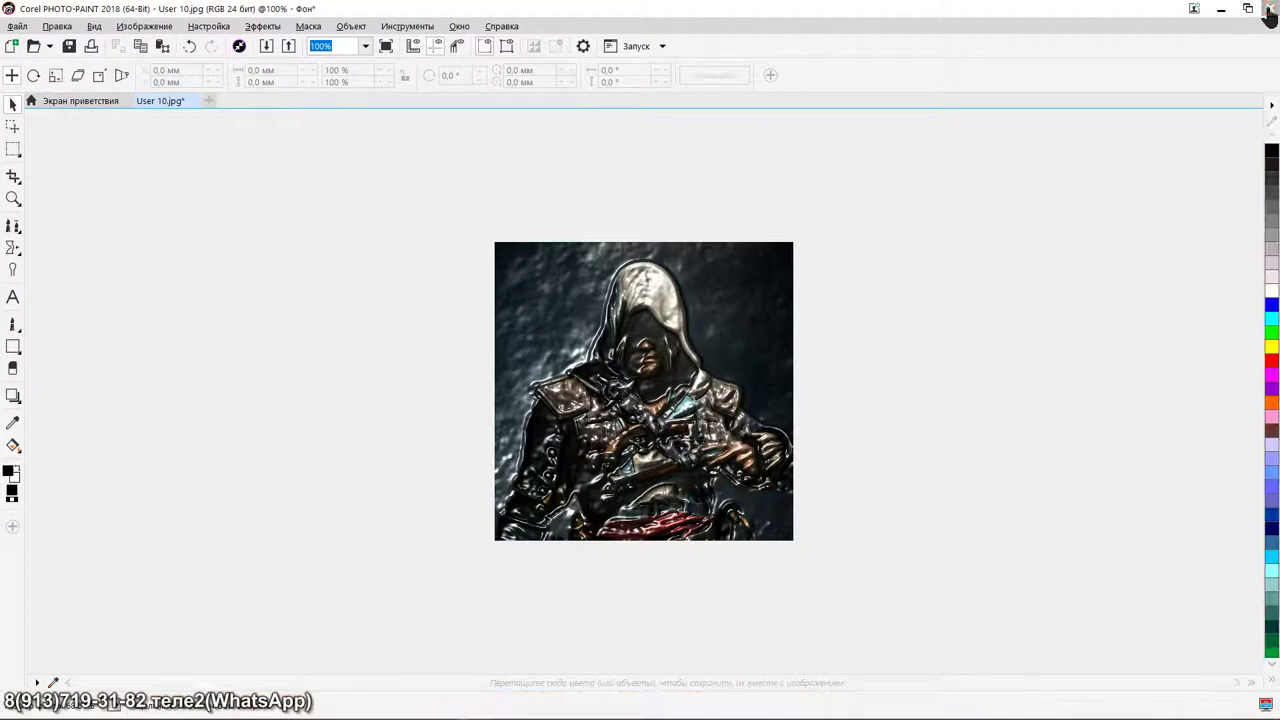
click(1268, 8)
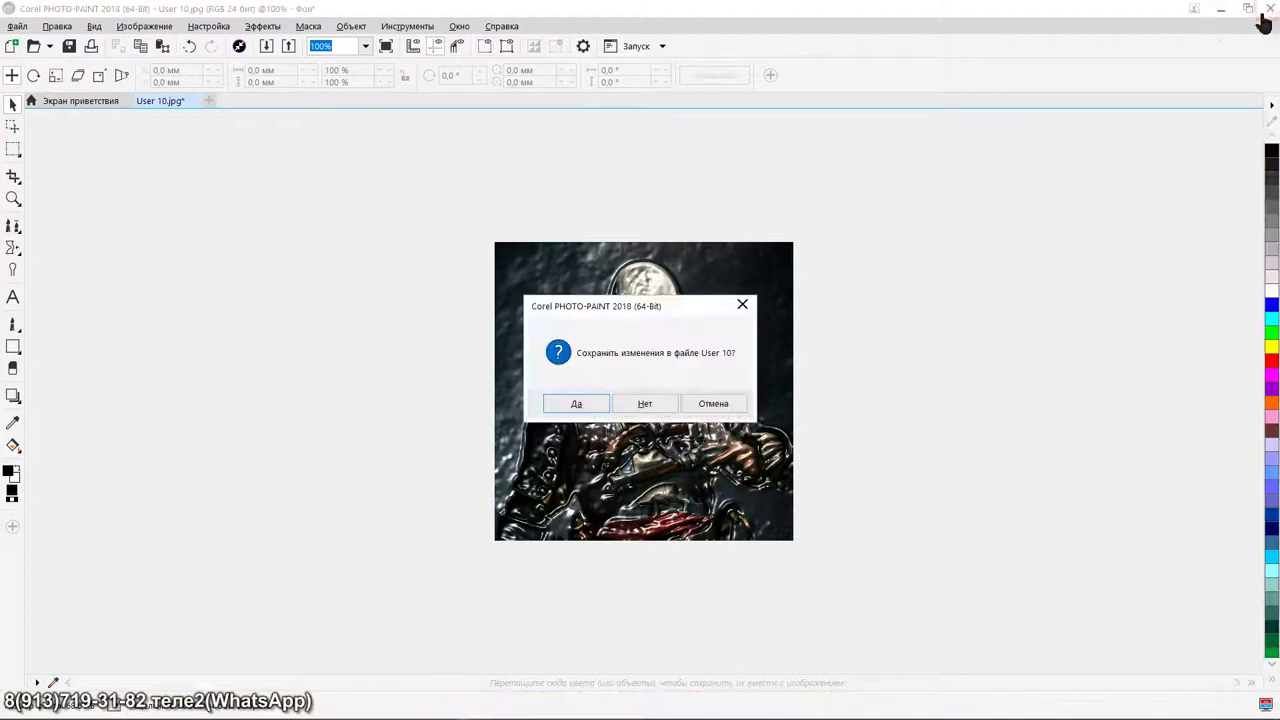
click(622, 404)
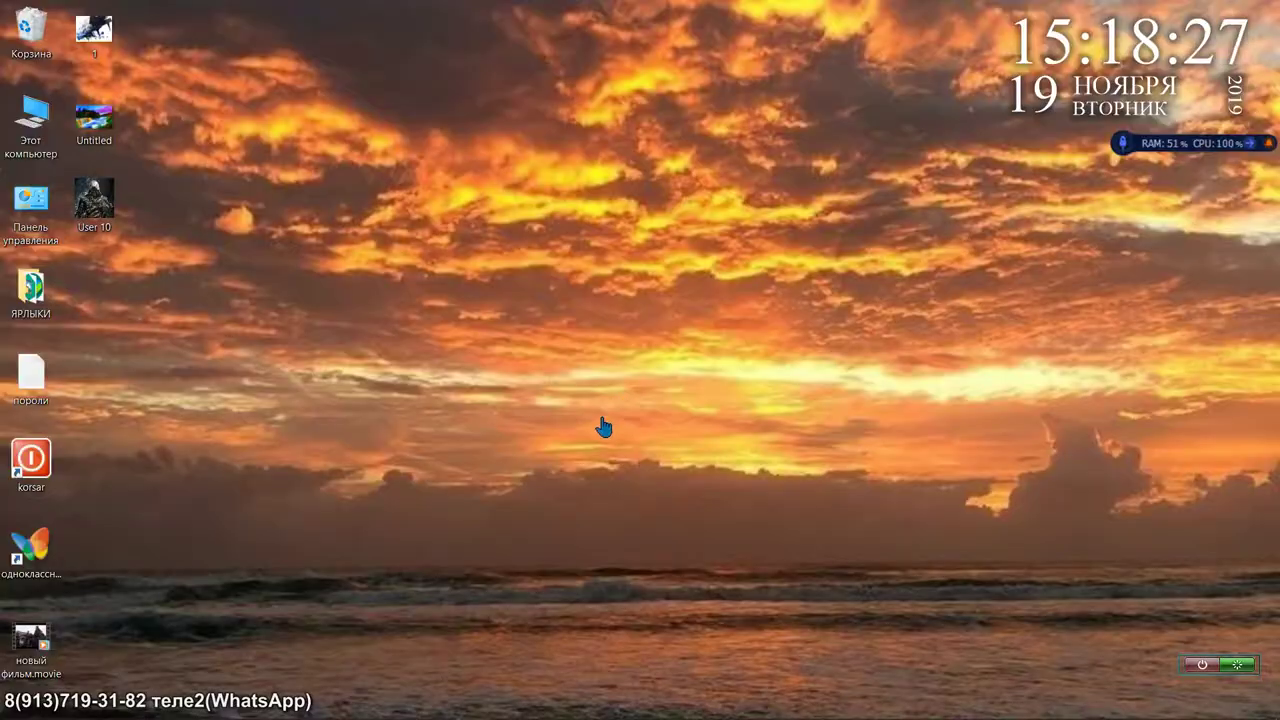
Step: Bring up AVG Drive Defrag and start analysing local disk C:
click(480, 666)
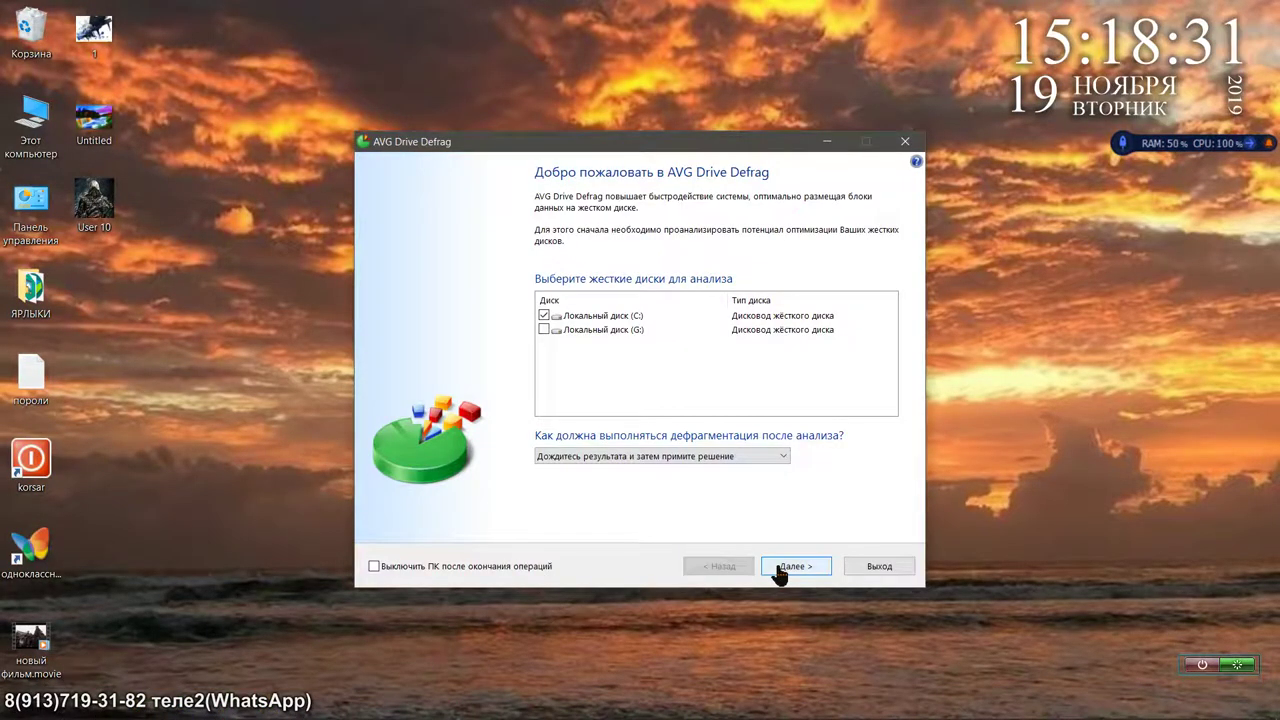
click(779, 570)
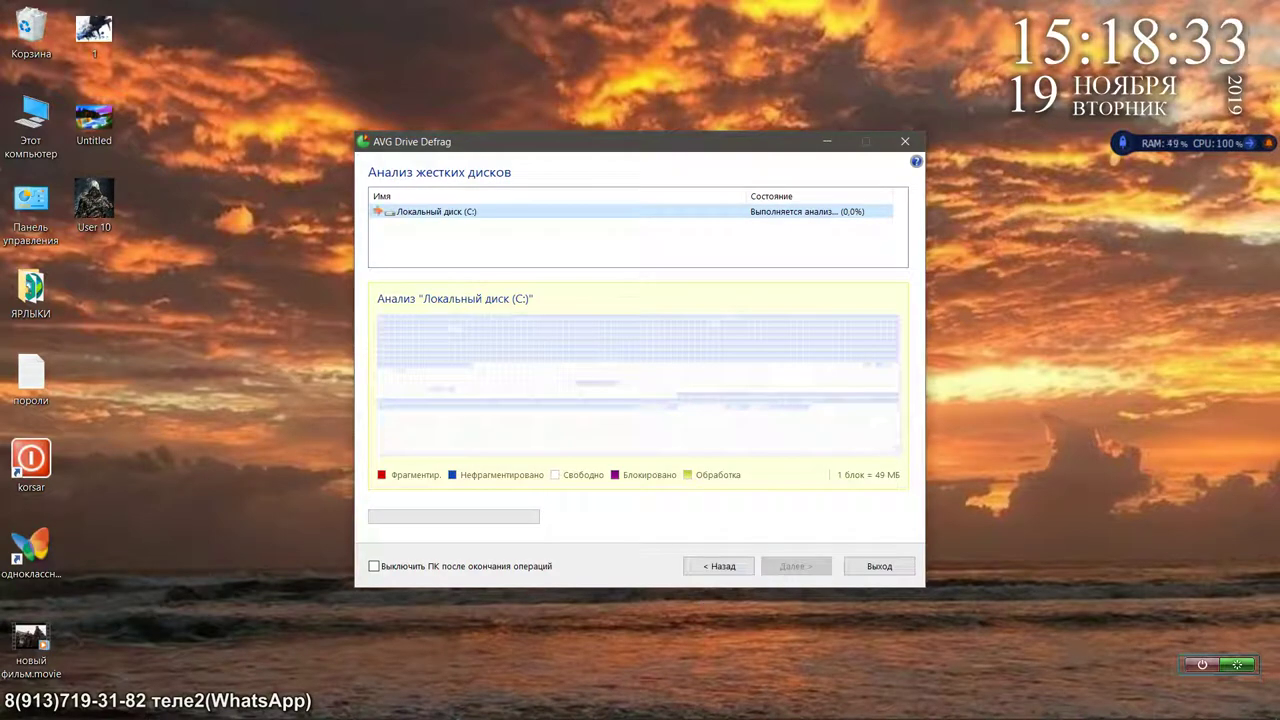
Step: Close DP Animation Maker without saving the changes to Untitled, and bring up and close the running program with the dark blue window
mouse_move(376, 708)
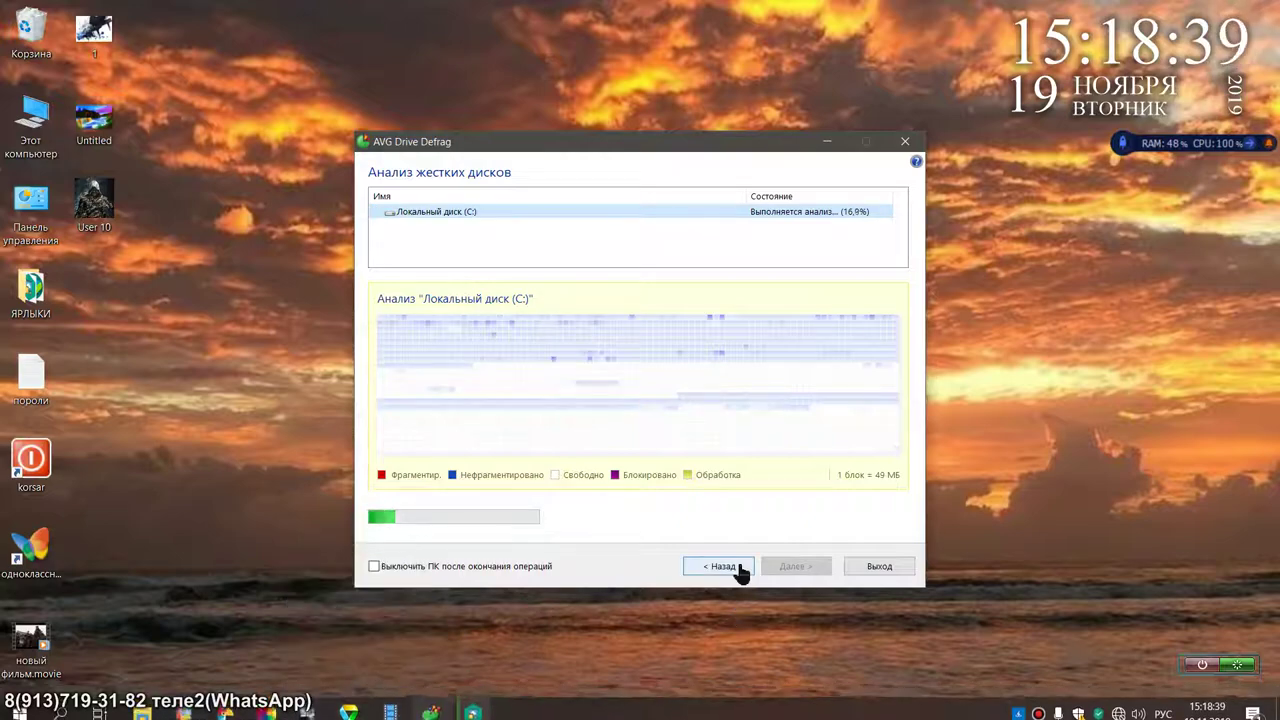
click(305, 710)
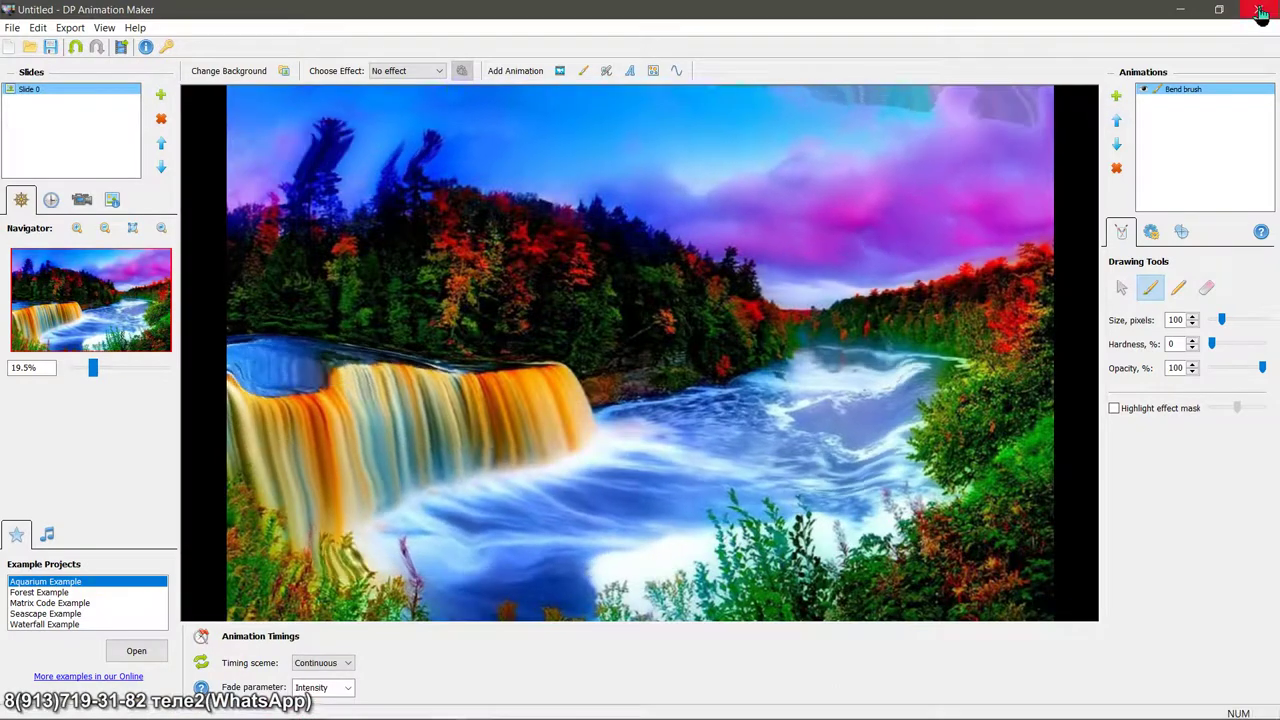
click(1258, 9)
click(650, 417)
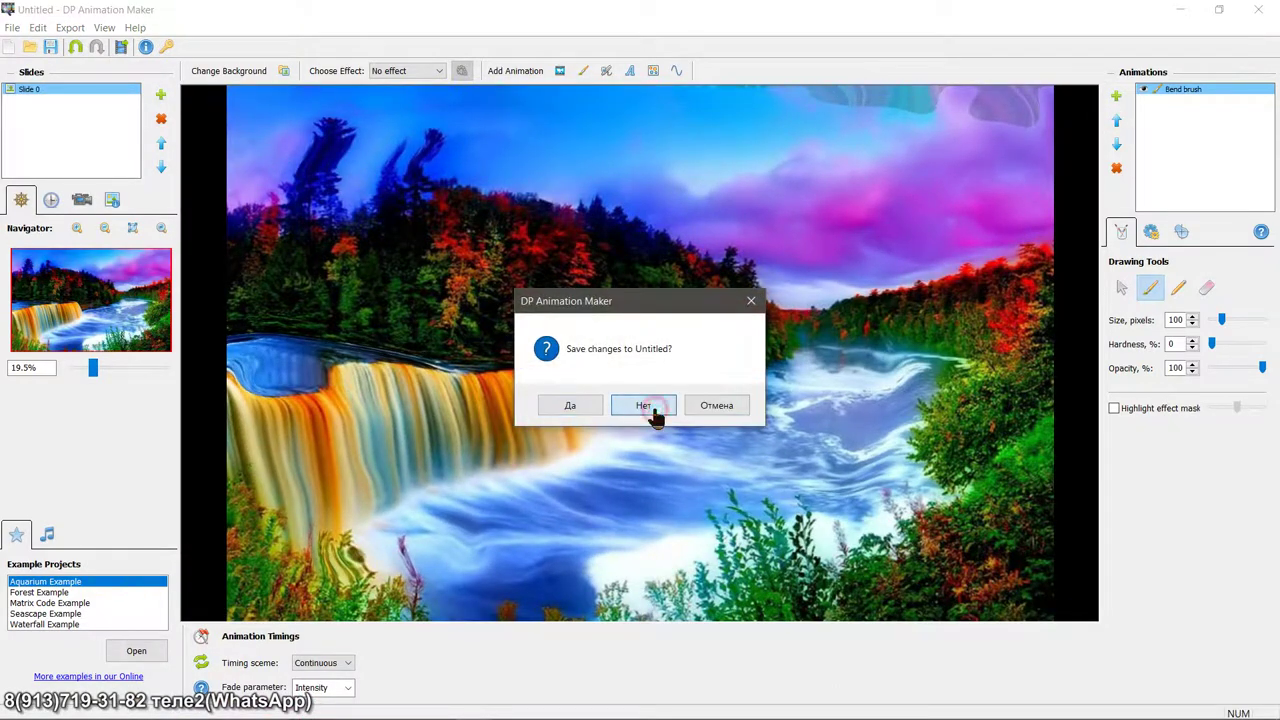
click(316, 712)
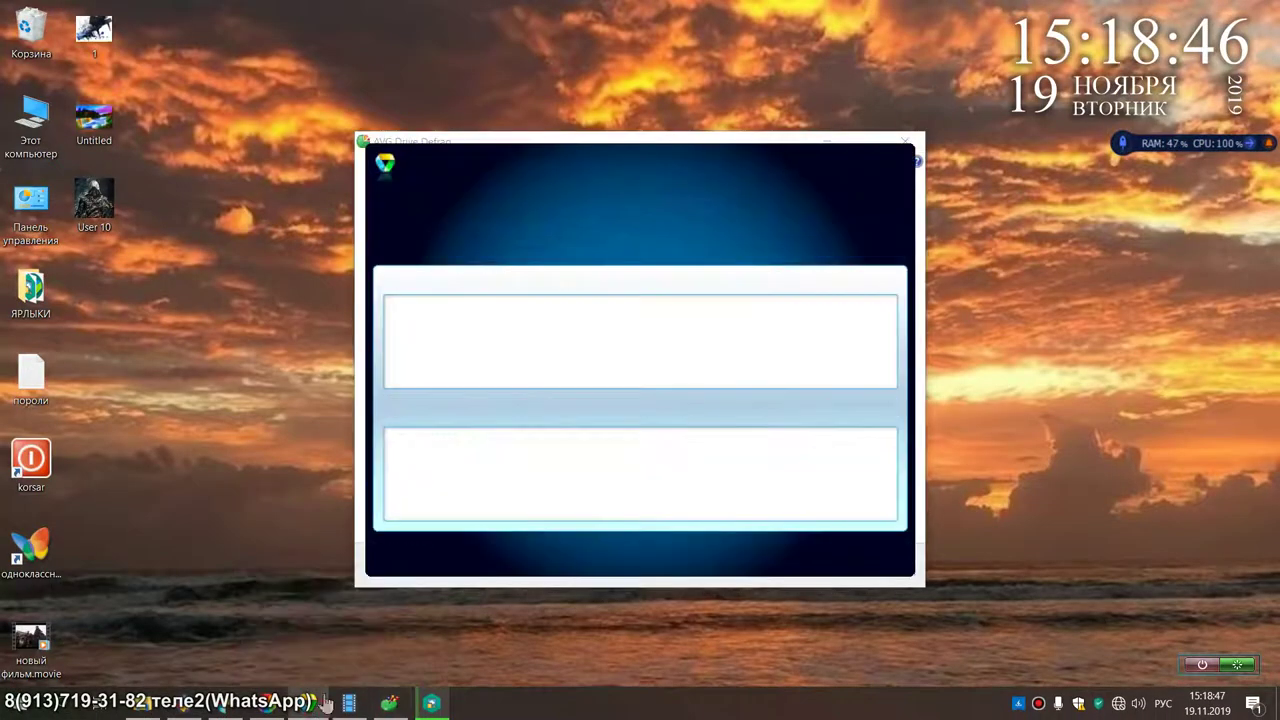
click(889, 155)
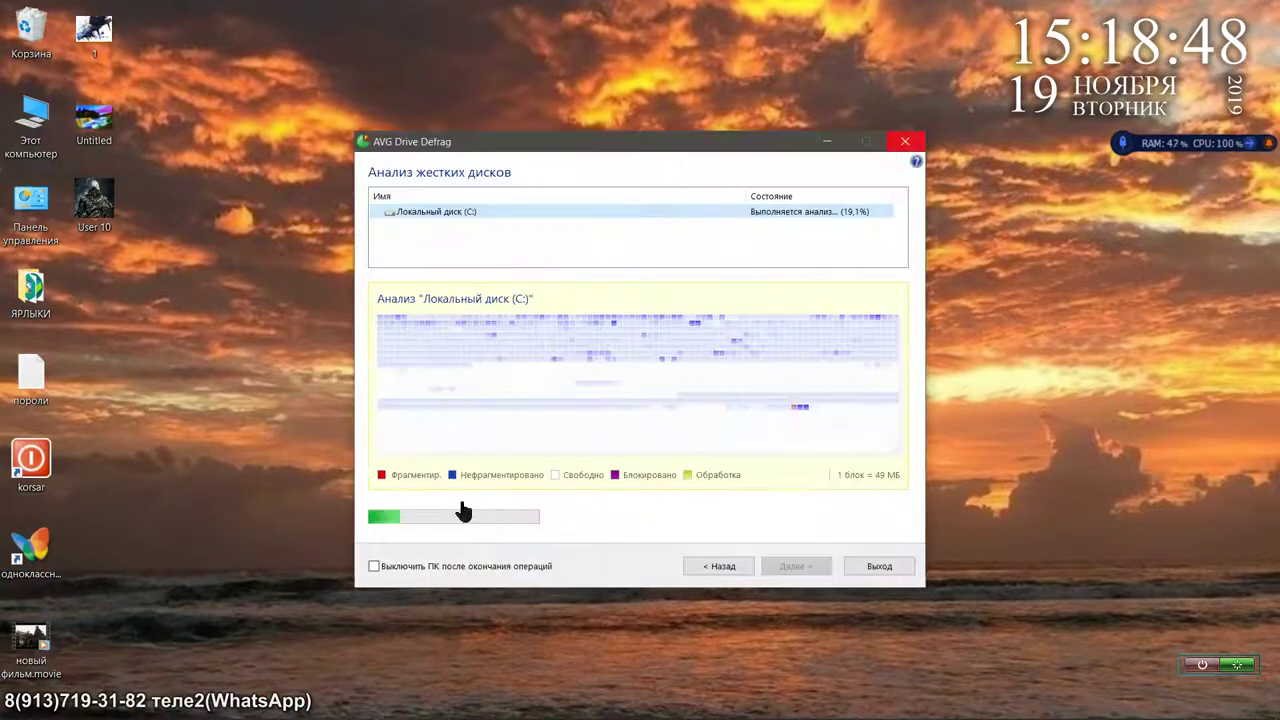
Step: Bring up and close ФотоМАСТЕР with the User 10.png image and Easy GIF Animator Pro with 1.gif
mouse_move(270, 705)
click(270, 625)
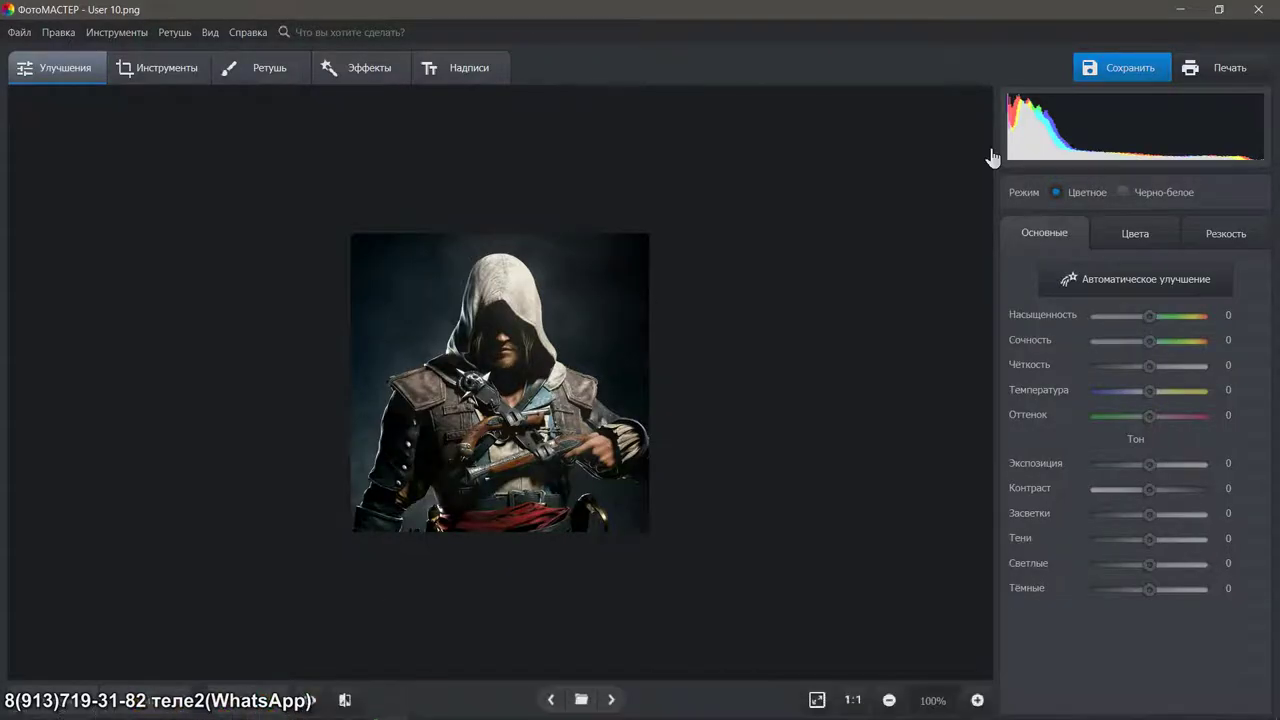
click(1256, 10)
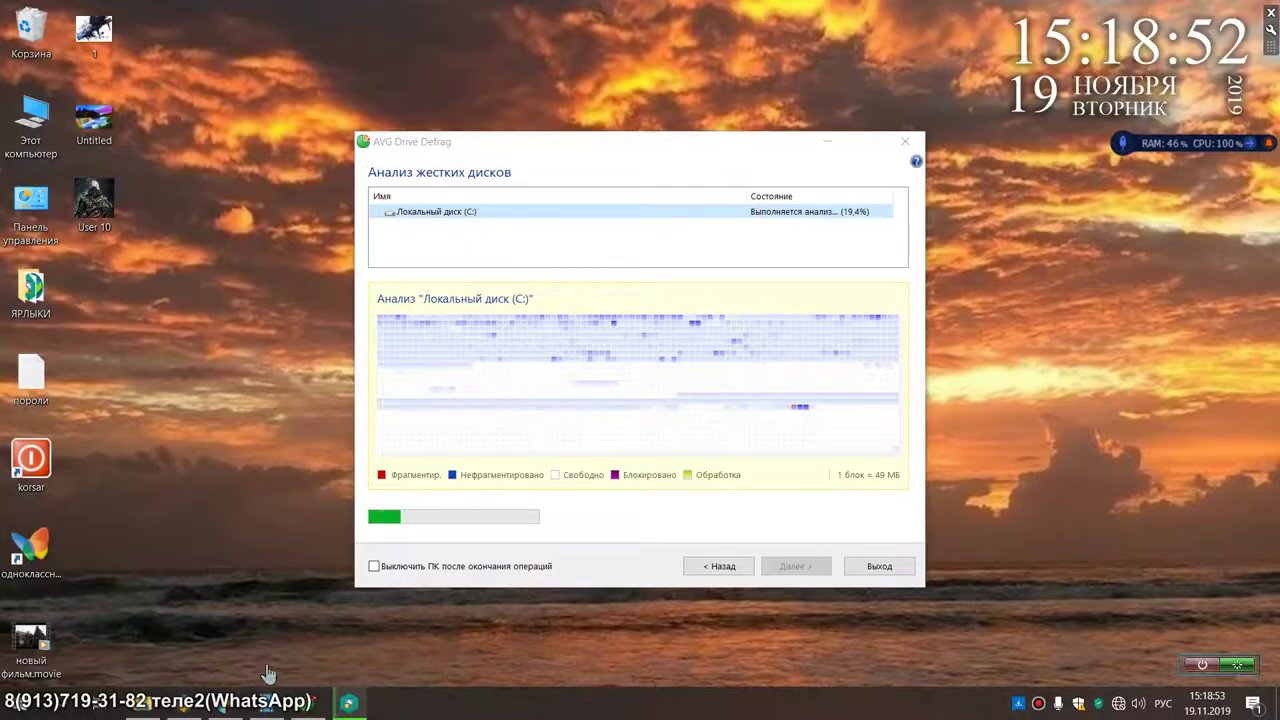
click(270, 705)
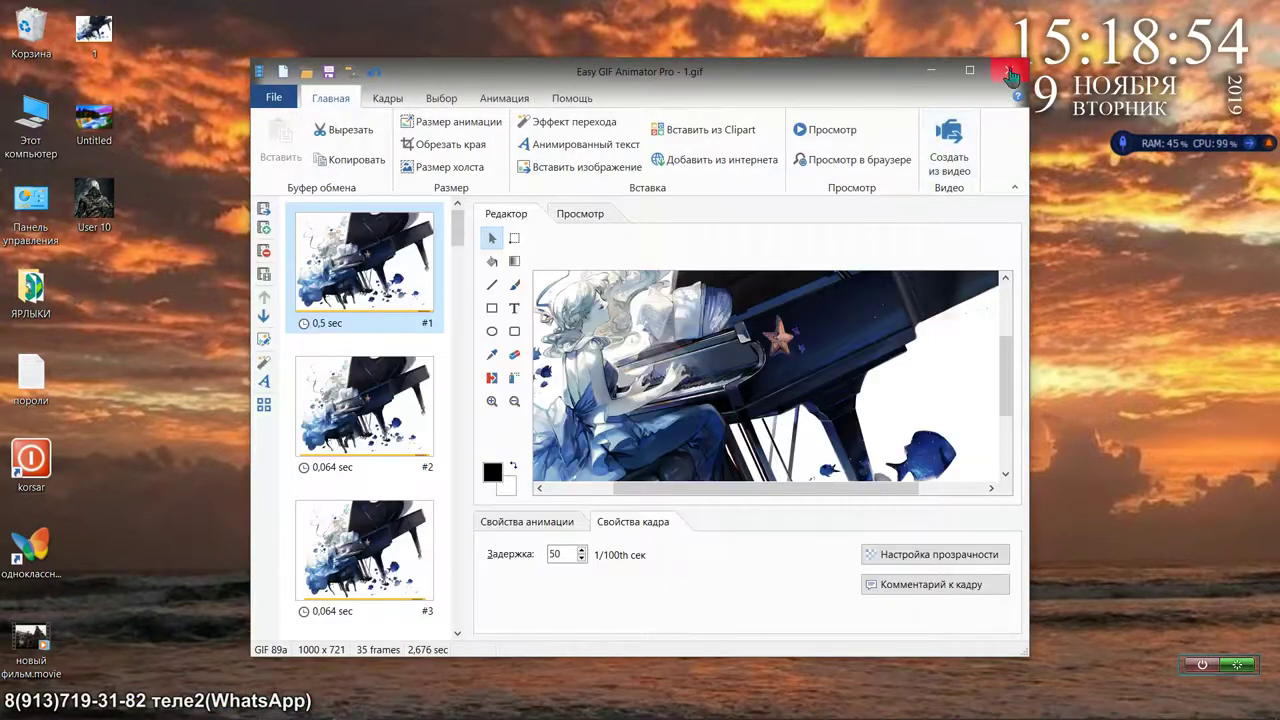
click(1006, 64)
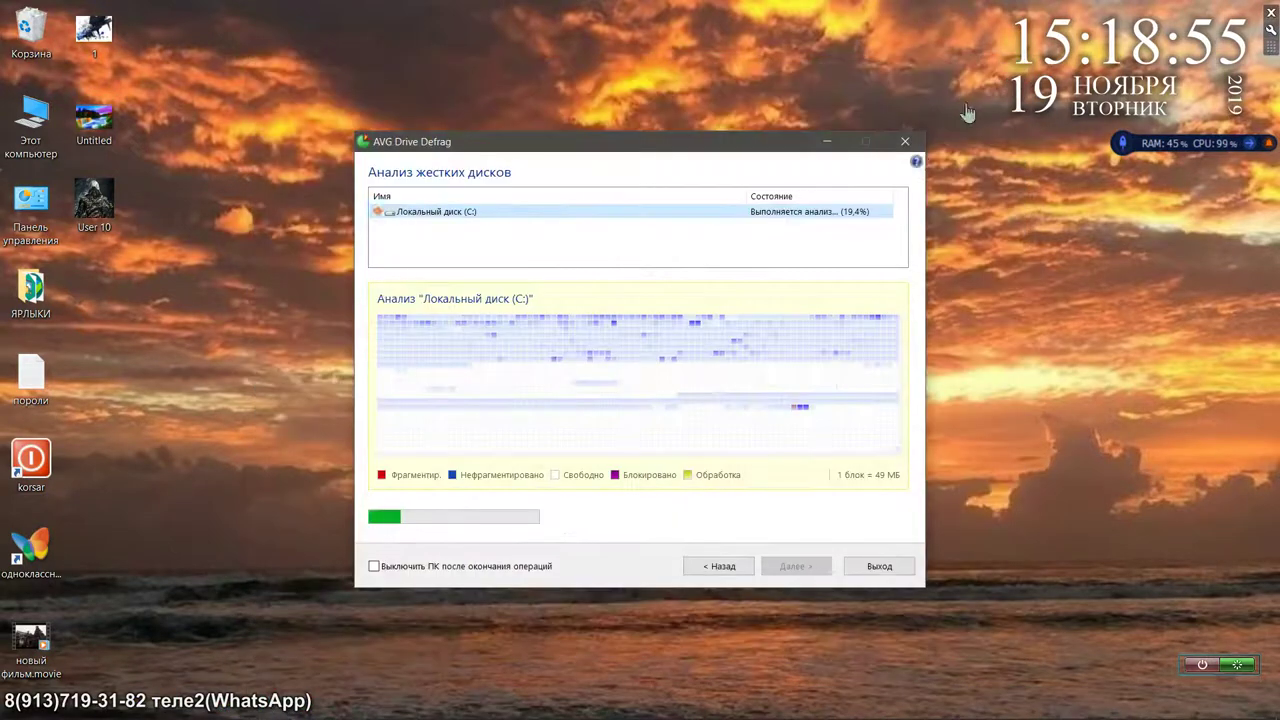
Step: Bring up Pinnacle Studio and close it without saving the changes to Новый фильм.Movie.AXP
click(183, 711)
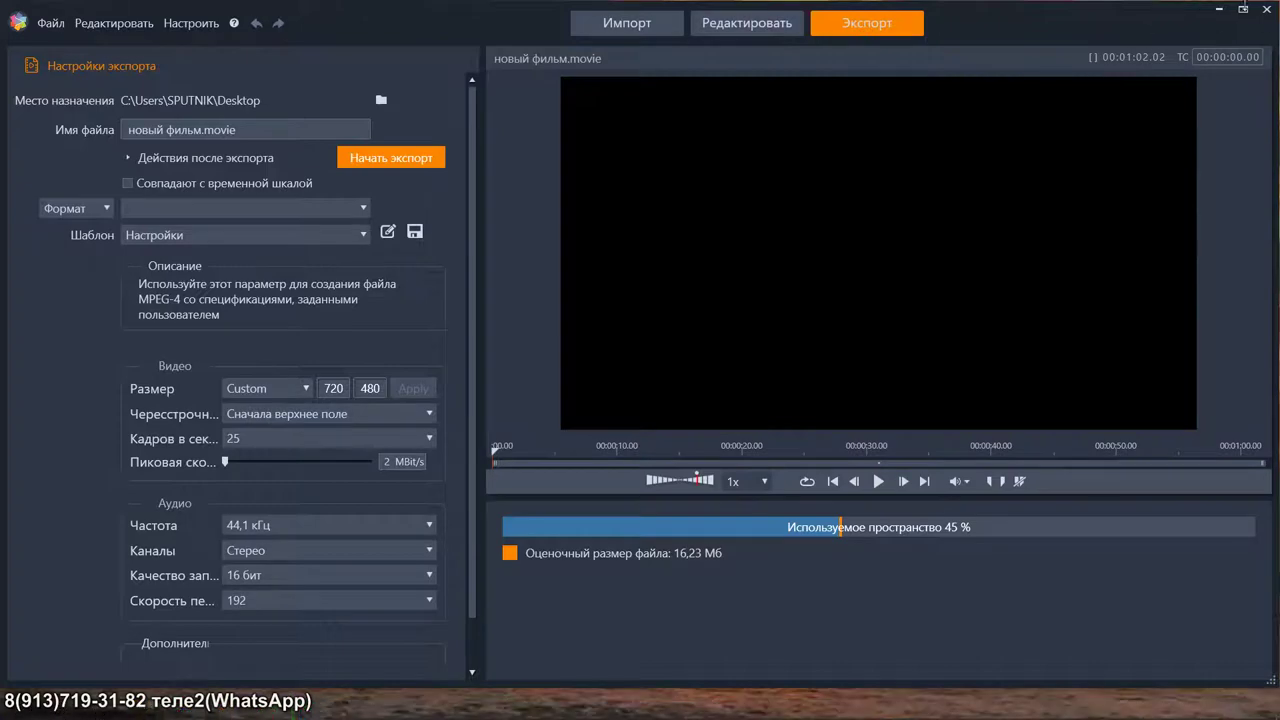
click(1266, 10)
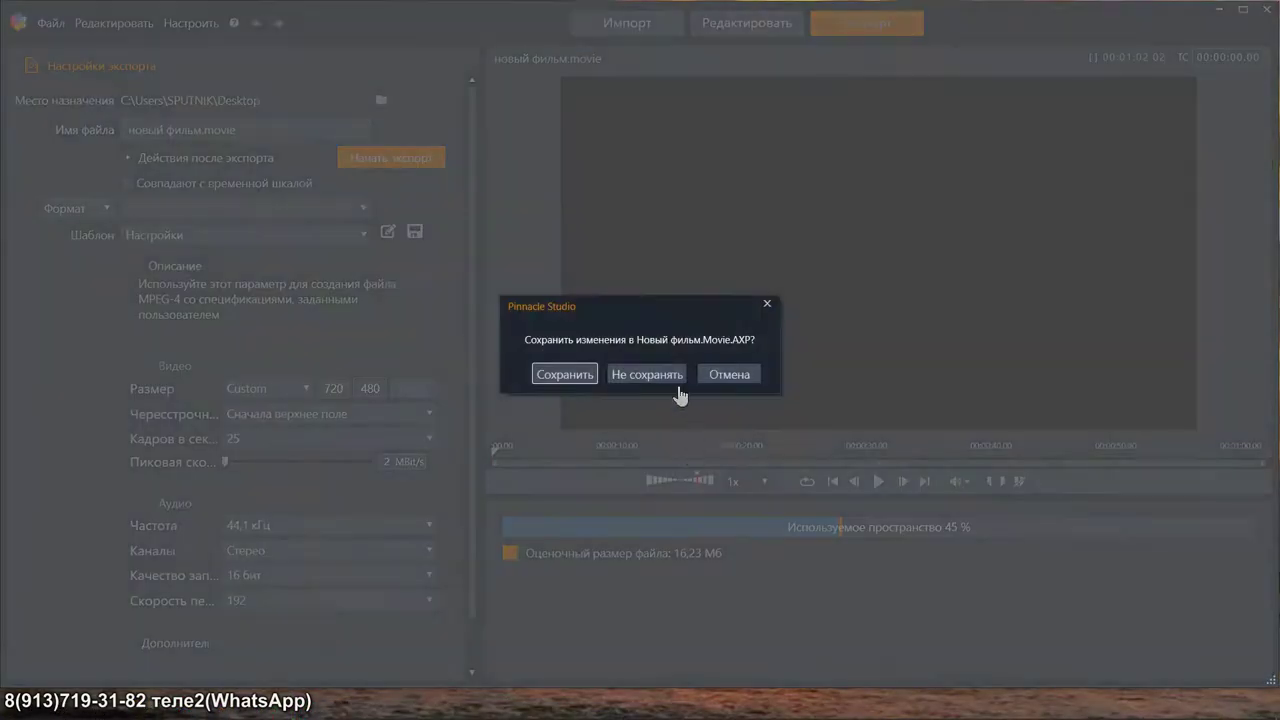
click(675, 378)
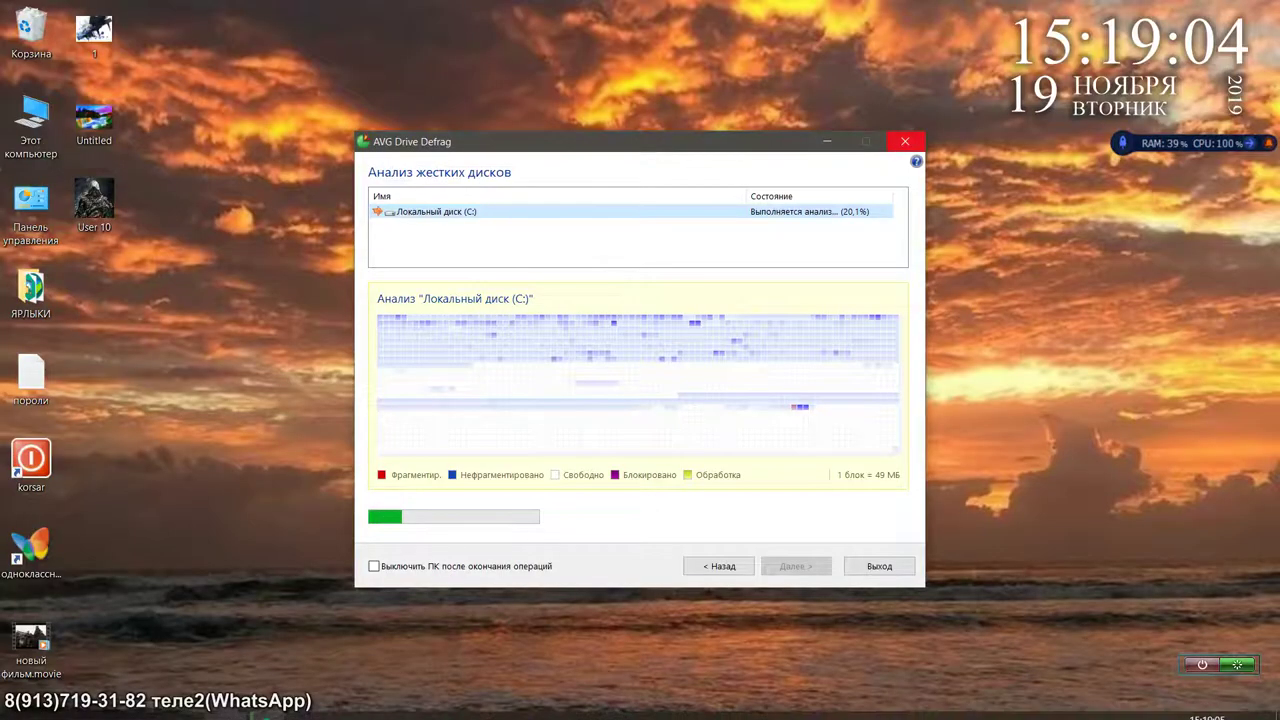
mouse_move(226, 713)
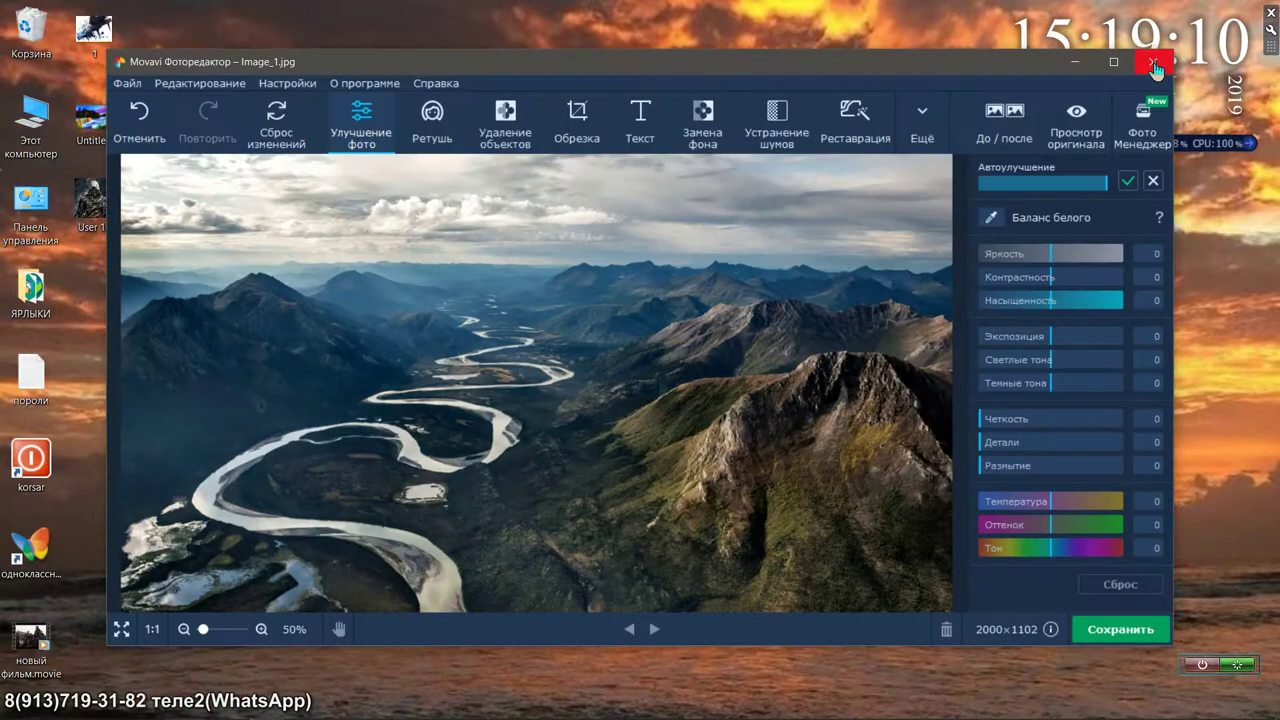
click(1155, 66)
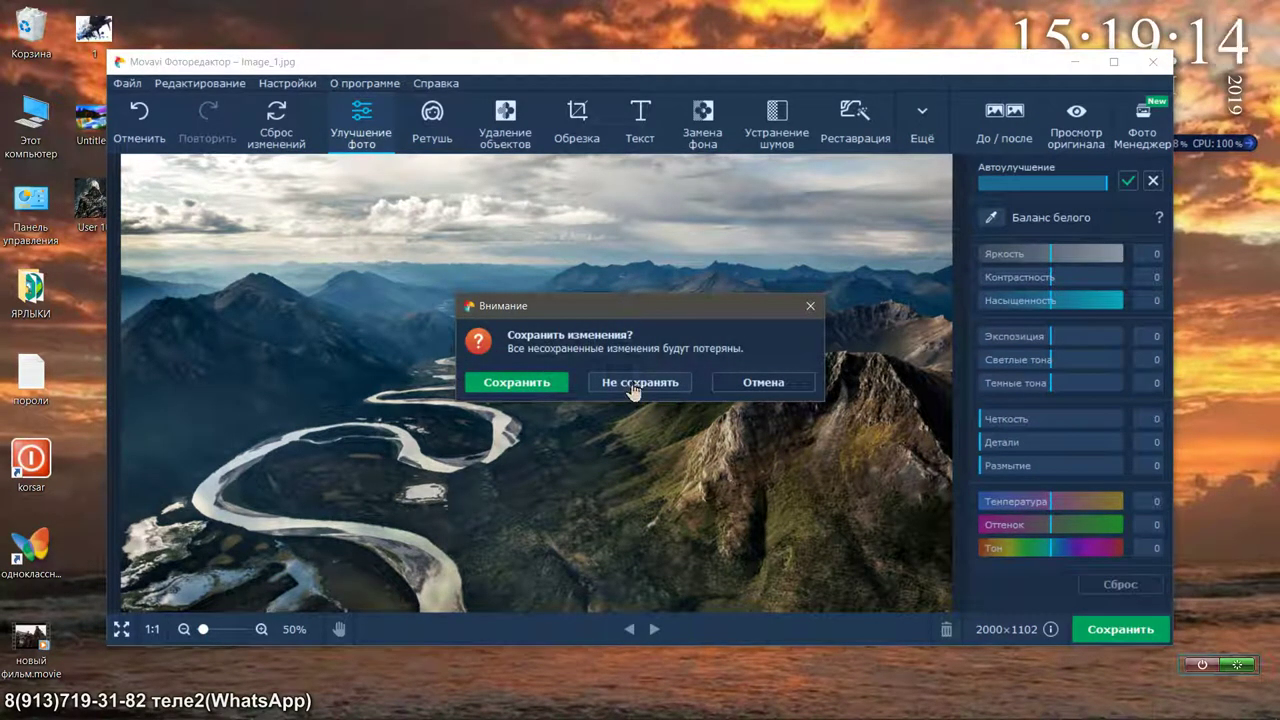
click(740, 384)
Step: Return to the photo enhancement settings for Image_1.jpg and lower the auto-enhance (Автоулучшение) strength to roughly a quarter
click(638, 120)
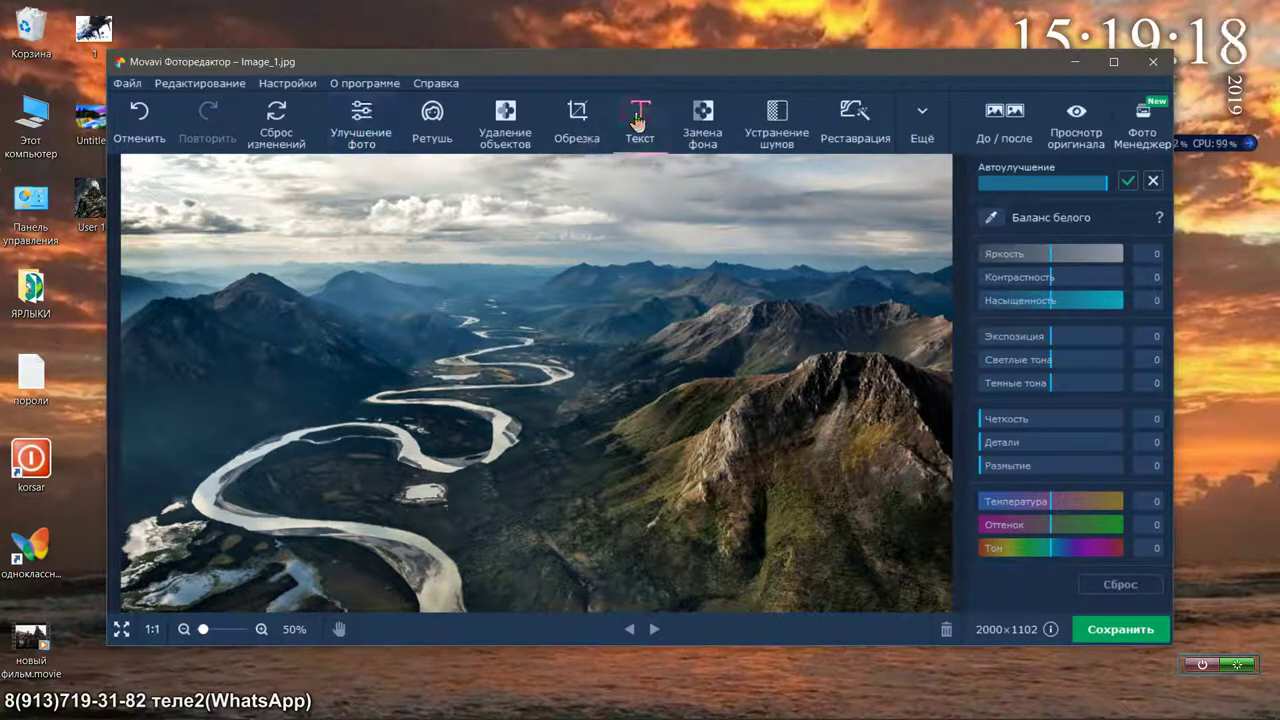
click(368, 132)
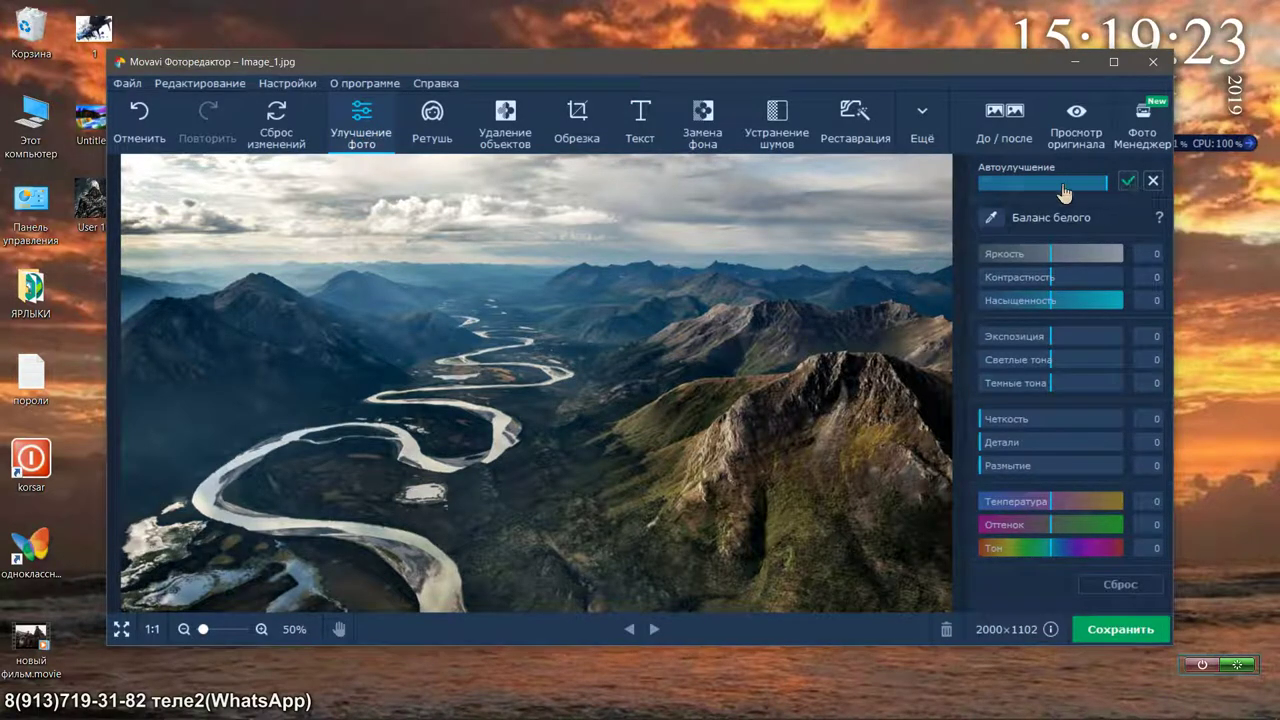
click(1063, 189)
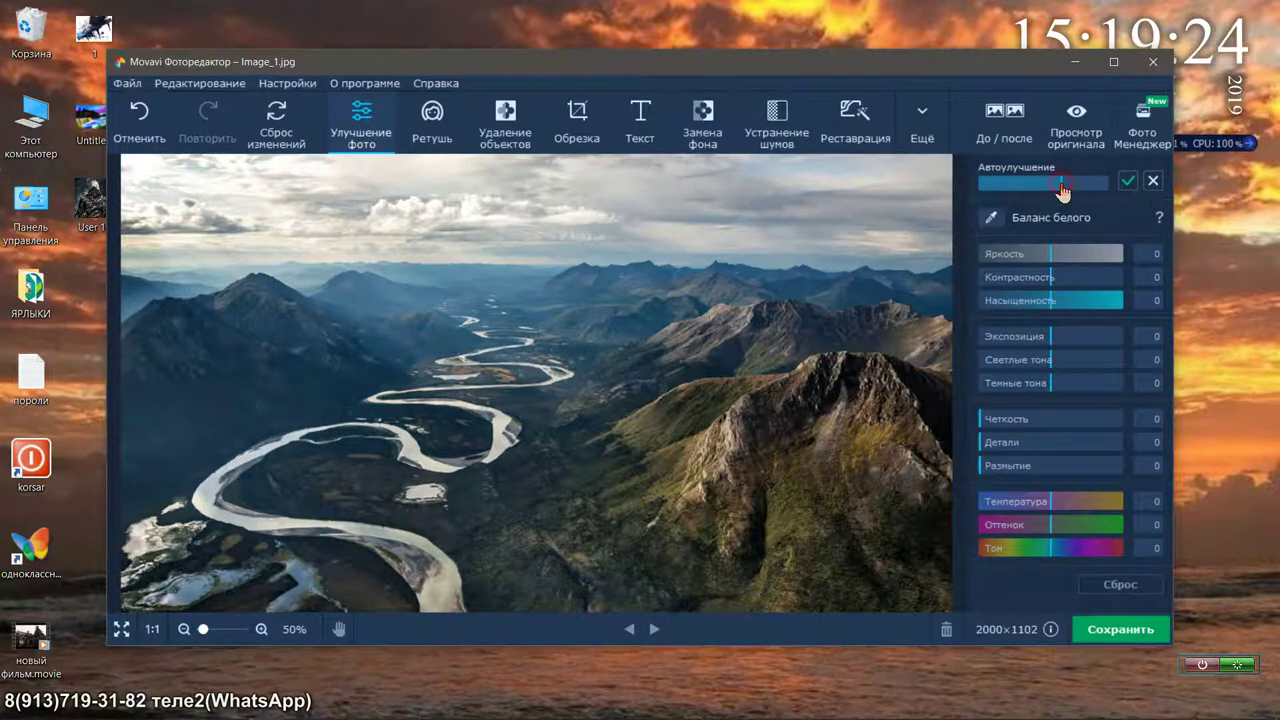
click(1007, 189)
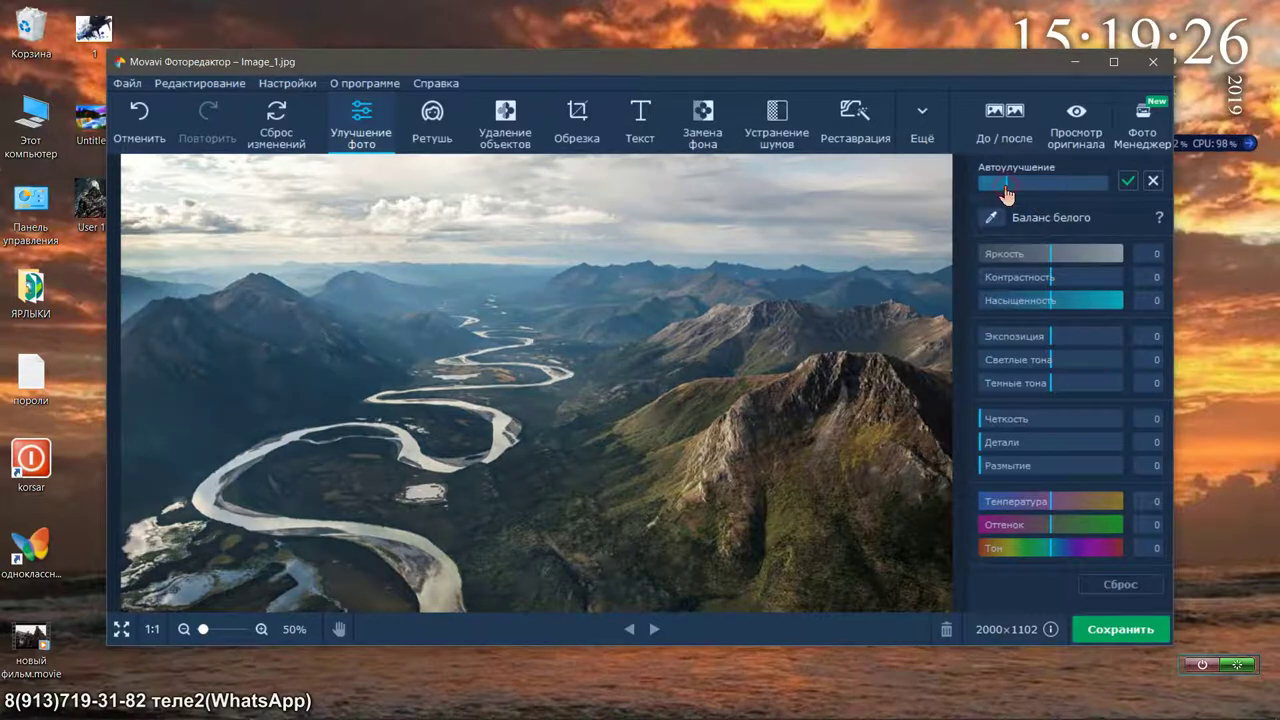
Step: Close Movavi Фоторедактор without saving the changes, and bring up and close AVG Drive Defrag
click(1152, 62)
click(660, 384)
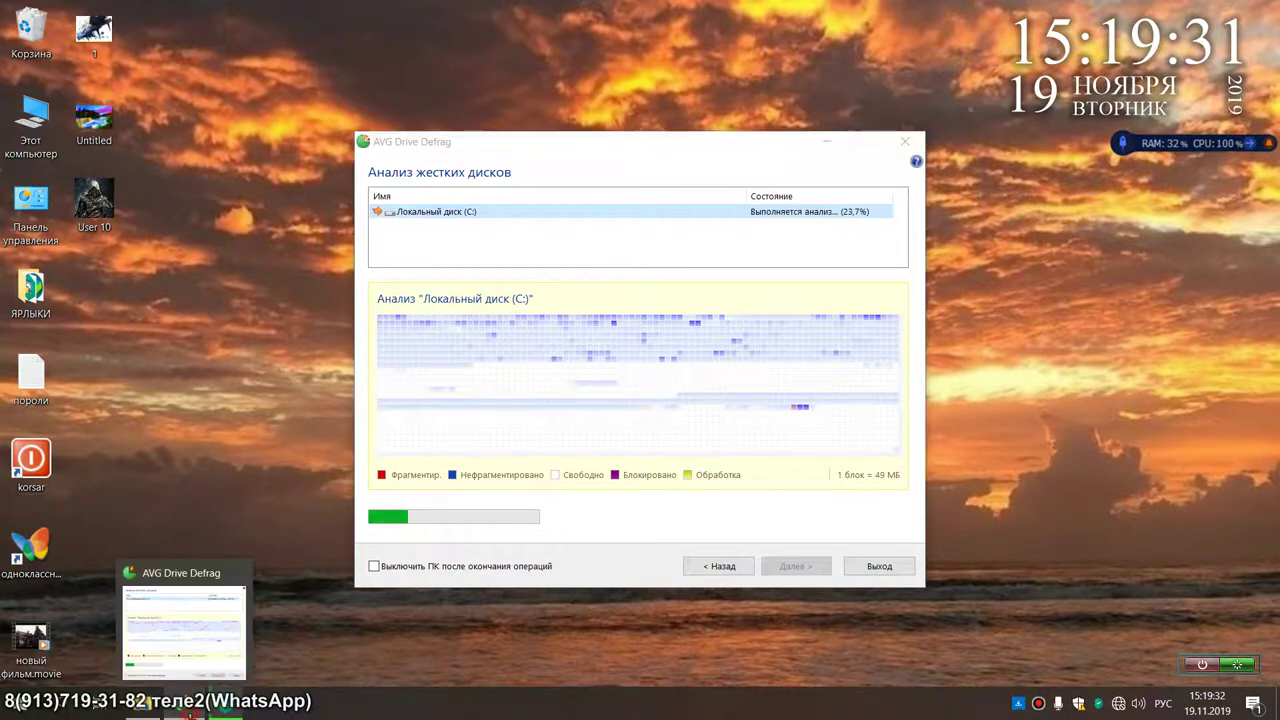
click(196, 714)
click(196, 714)
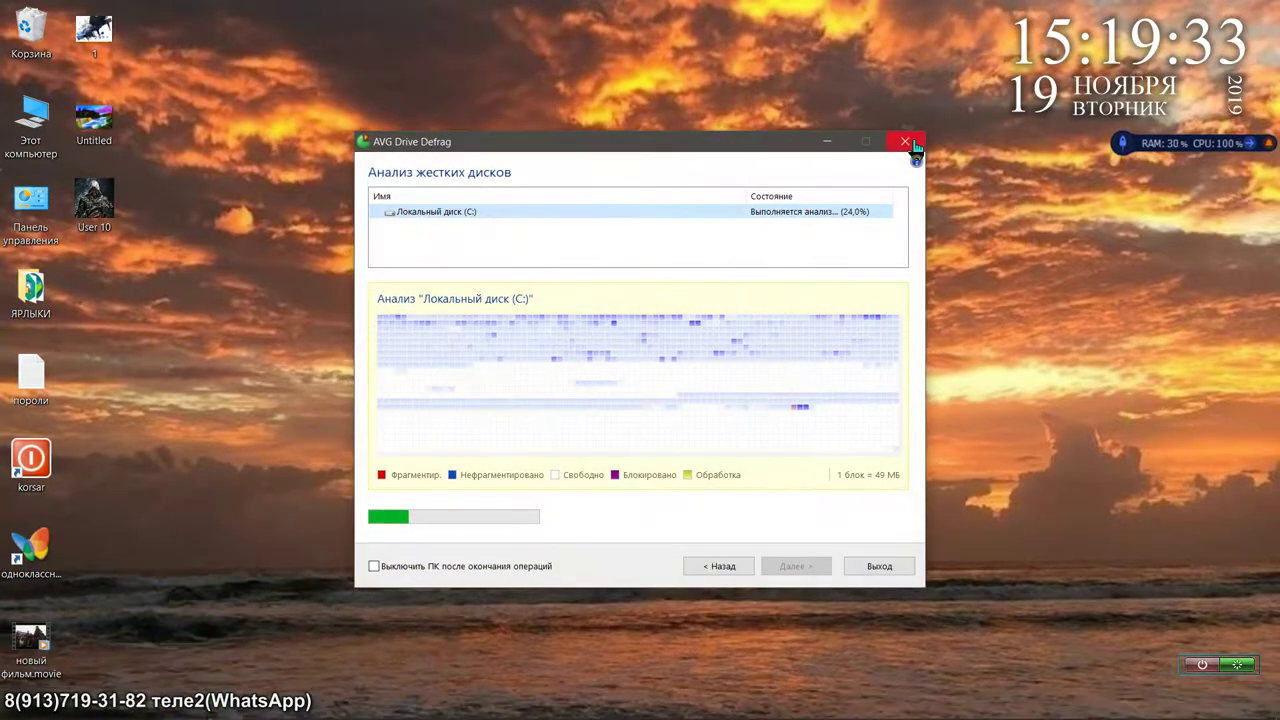
click(906, 138)
Step: Bring up Kaspersky Total Security, stop the full scan (Полная проверка) and close its window
click(185, 712)
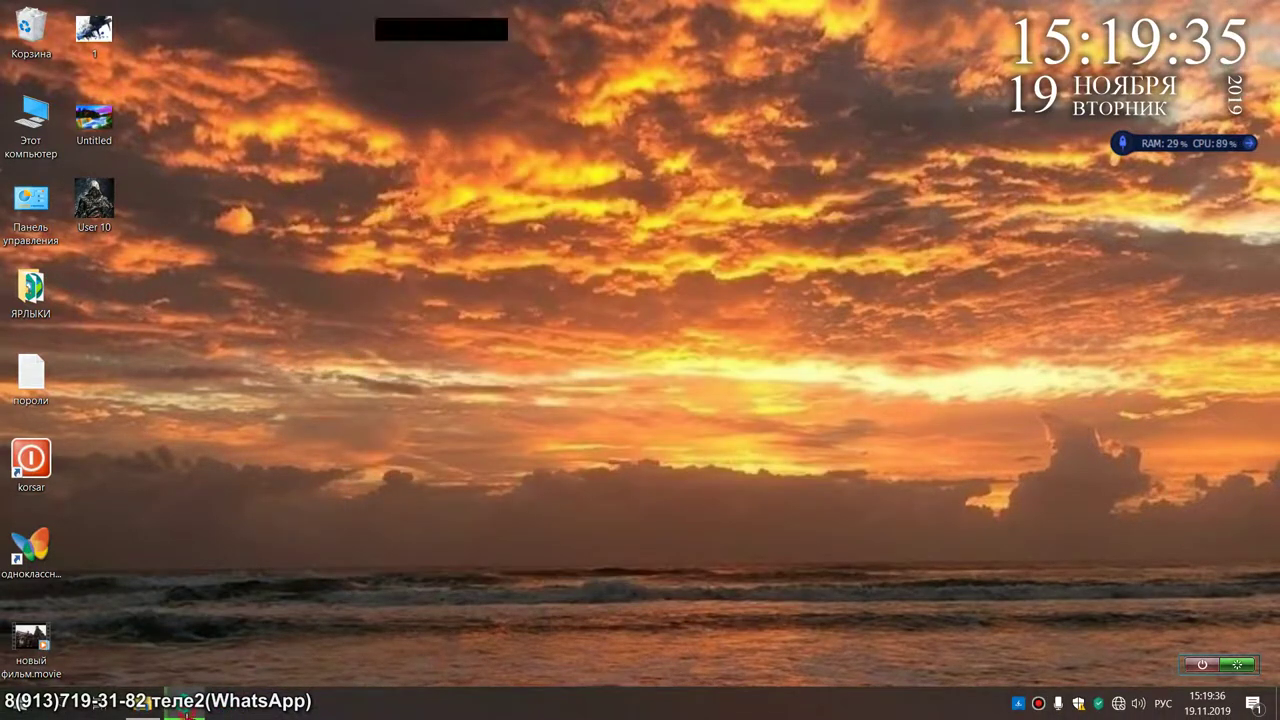
click(750, 182)
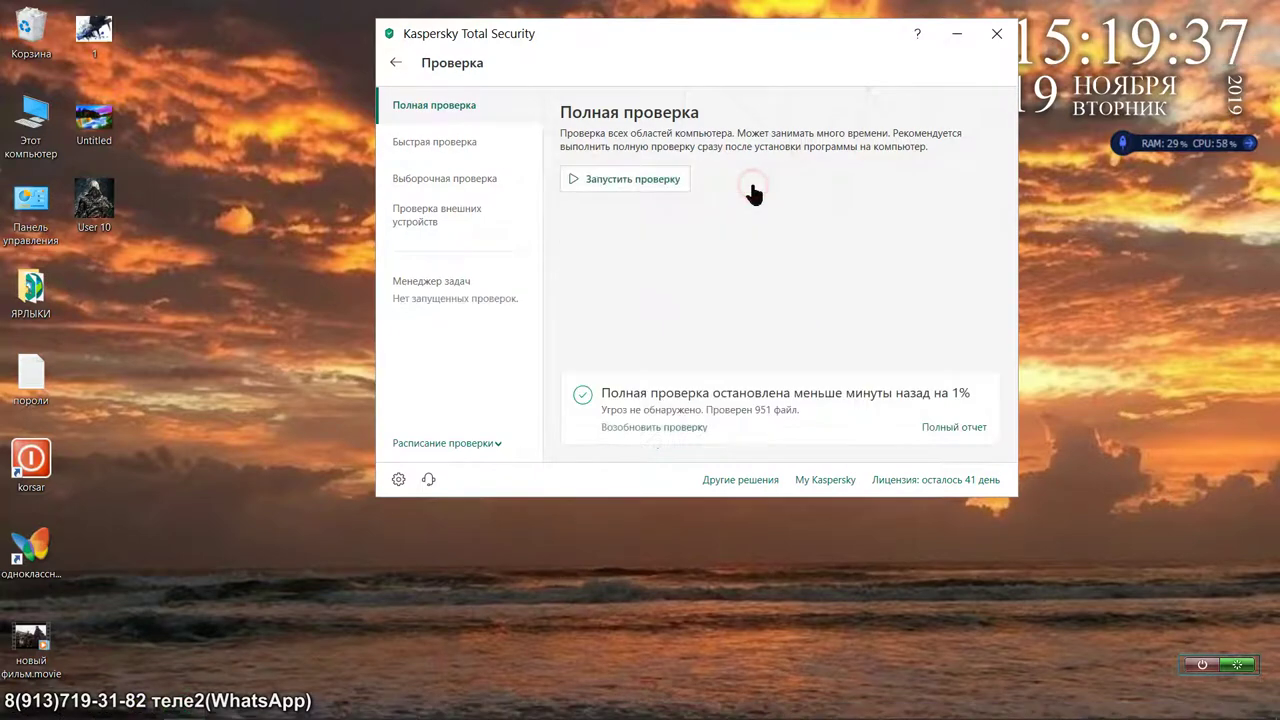
click(996, 34)
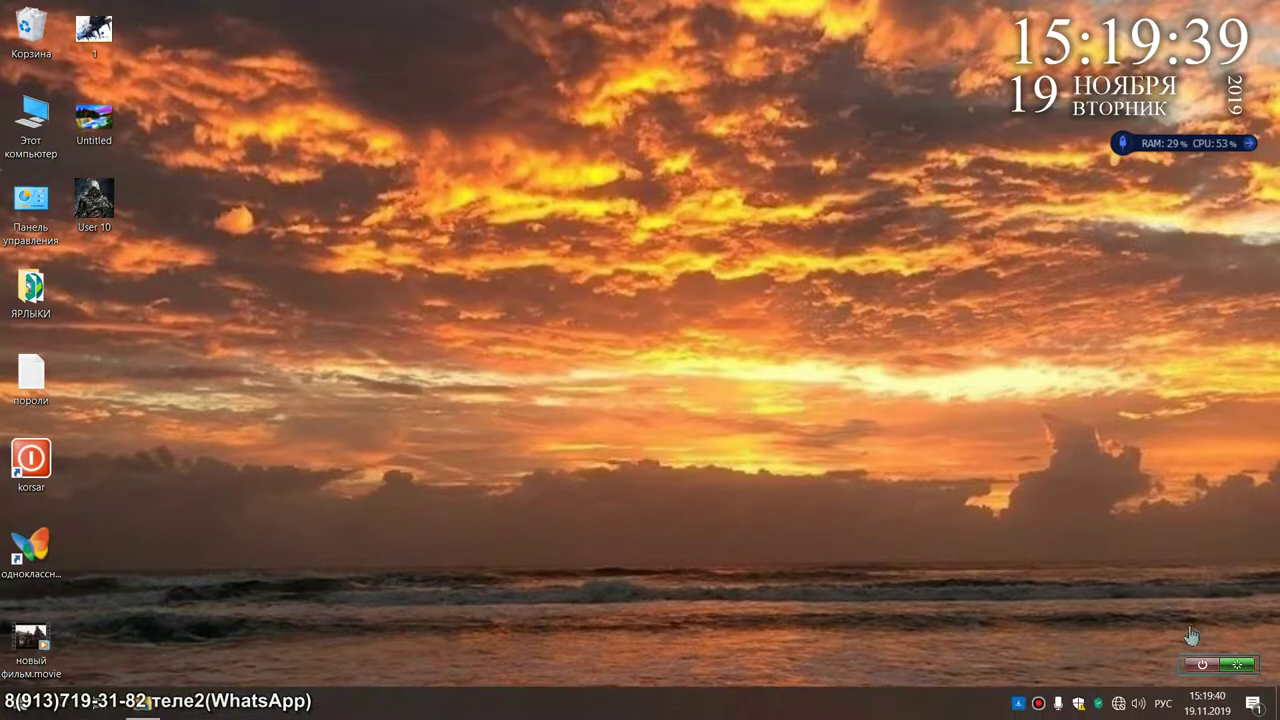
Step: Reopen Kaspersky Total Security, examine the protection details in the notification centre (Центр уведомлений), and close the window
click(1098, 704)
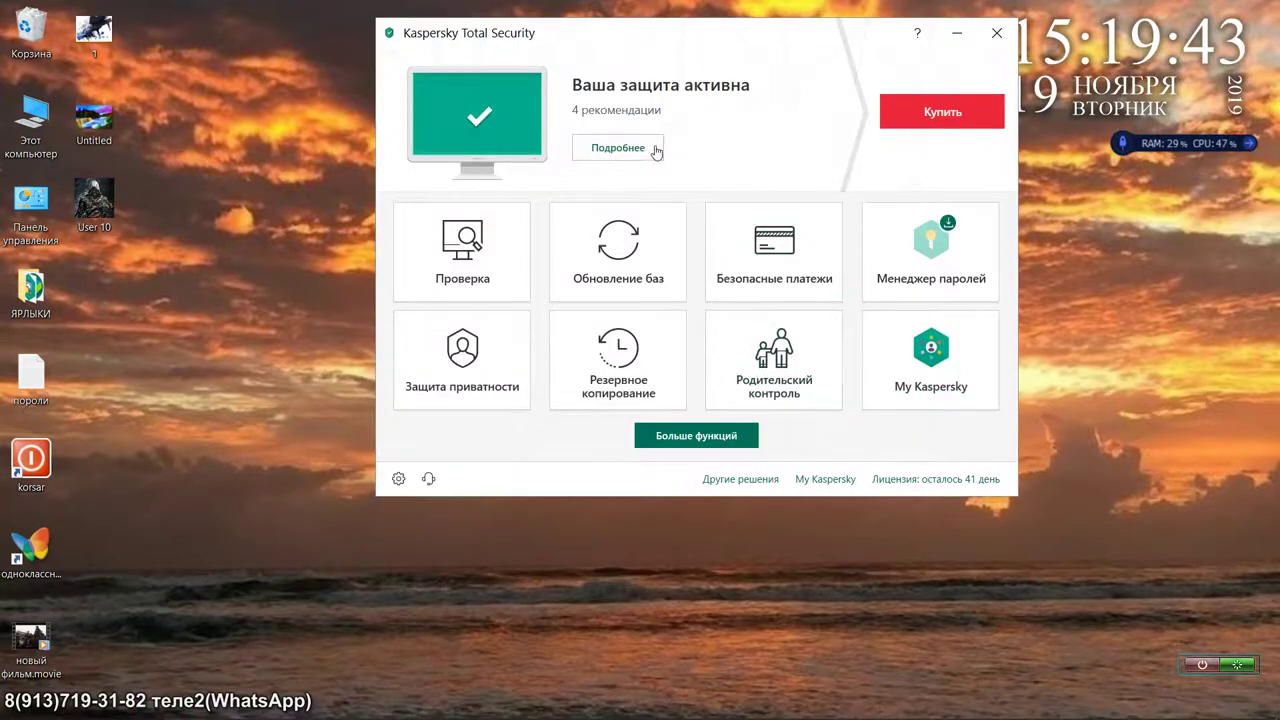
click(655, 148)
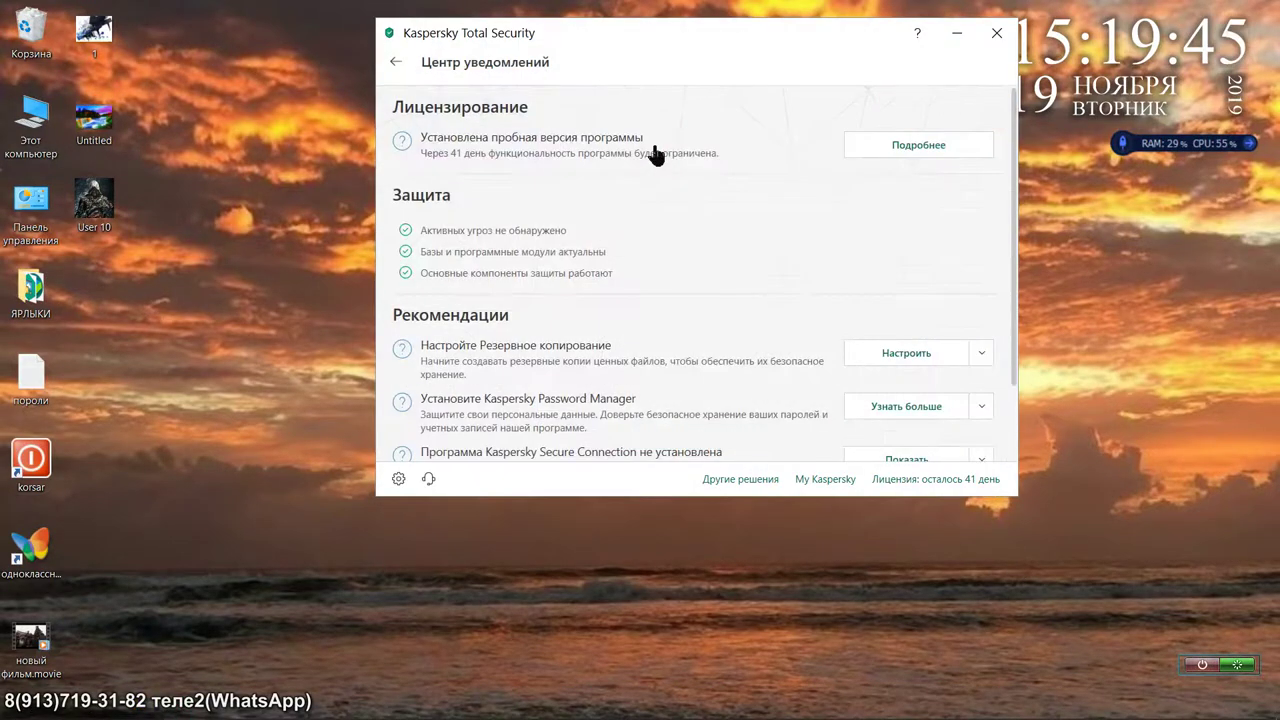
click(997, 35)
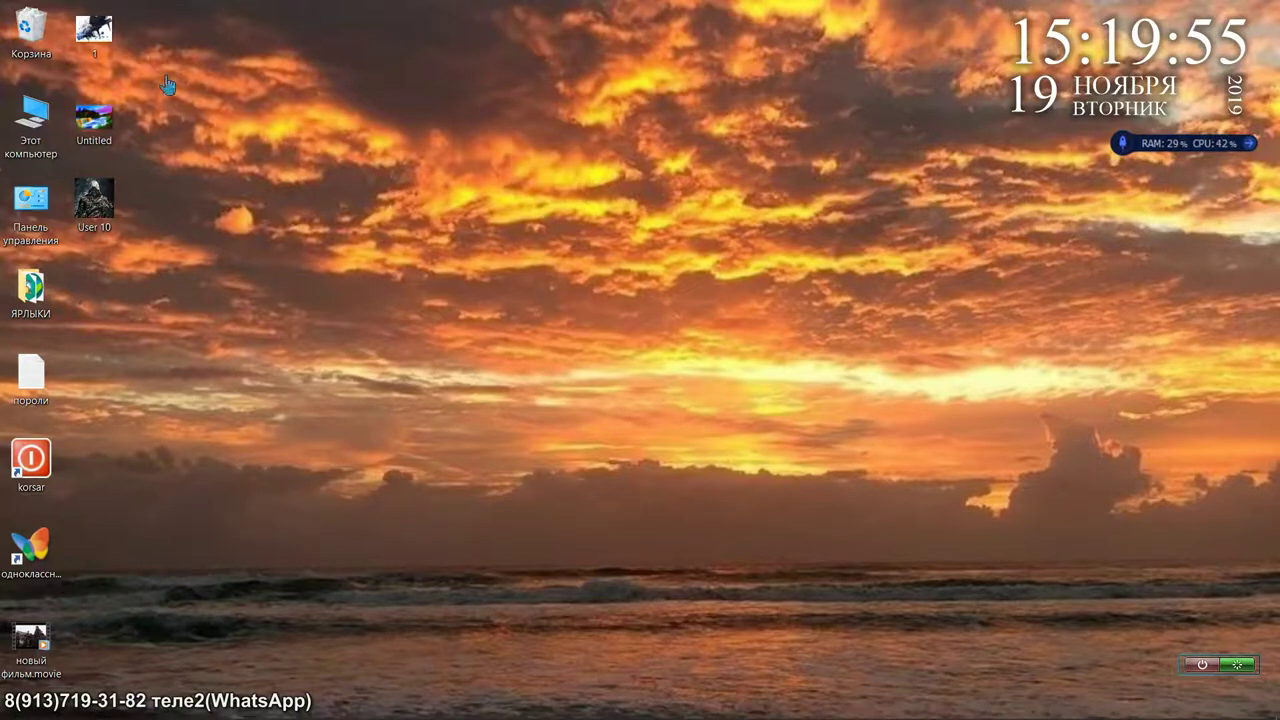
Step: Move the desktop images 1, Untitled and User 10 and the file новый фильм.movie to the Recycle Bin (Корзина)
drag(130, 228, 95, 20)
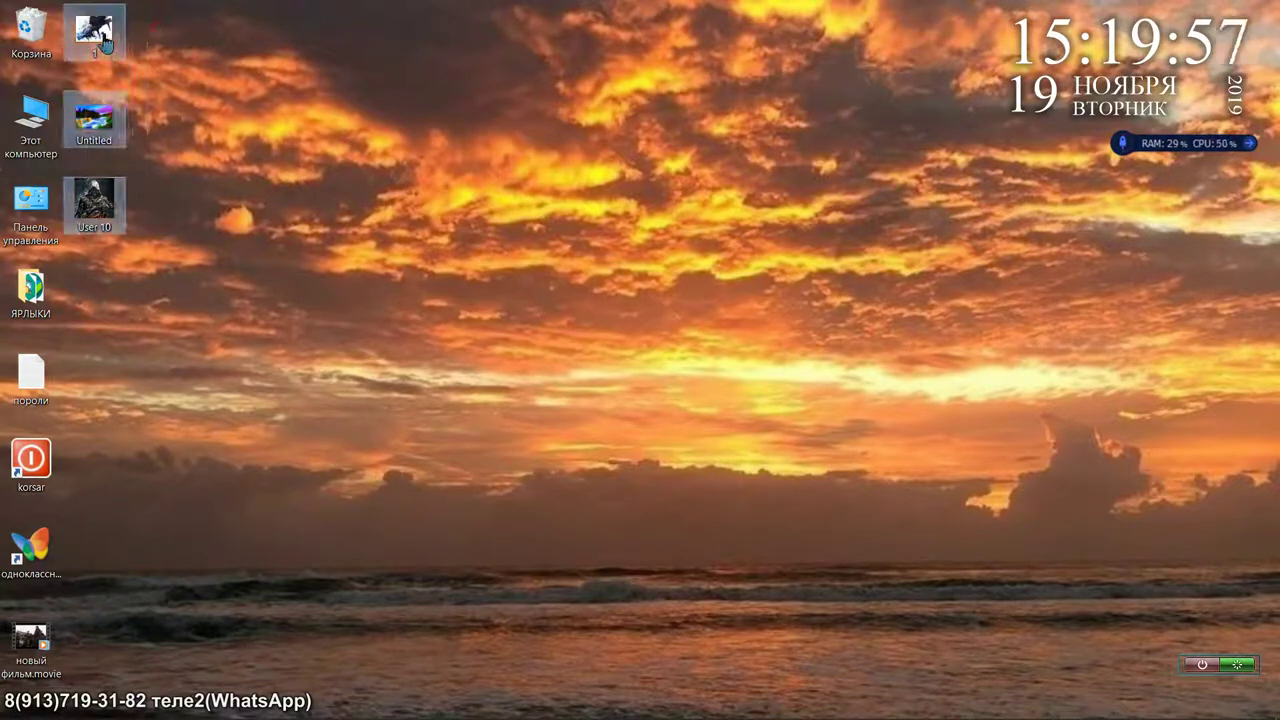
click(157, 554)
drag(32, 645, 42, 38)
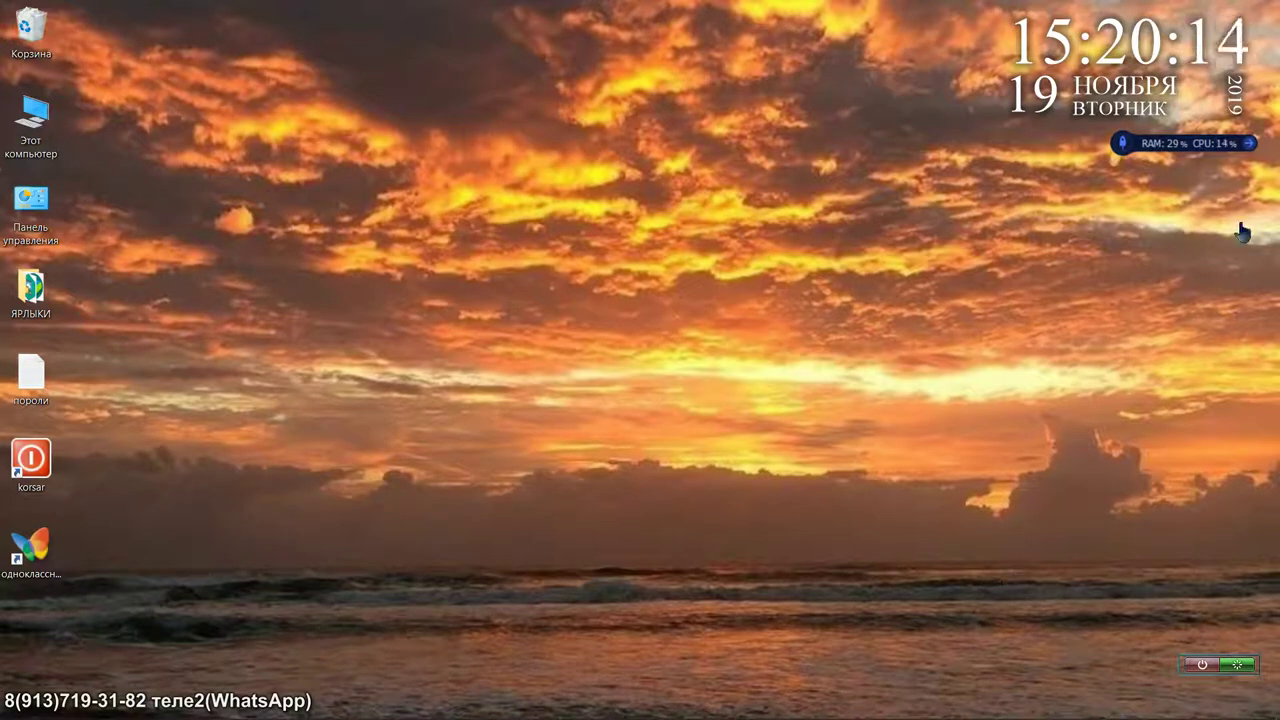
Step: Expand the performance monitor (Монитор производительности), examine the process list by RAM usage, and collapse it again
click(1251, 147)
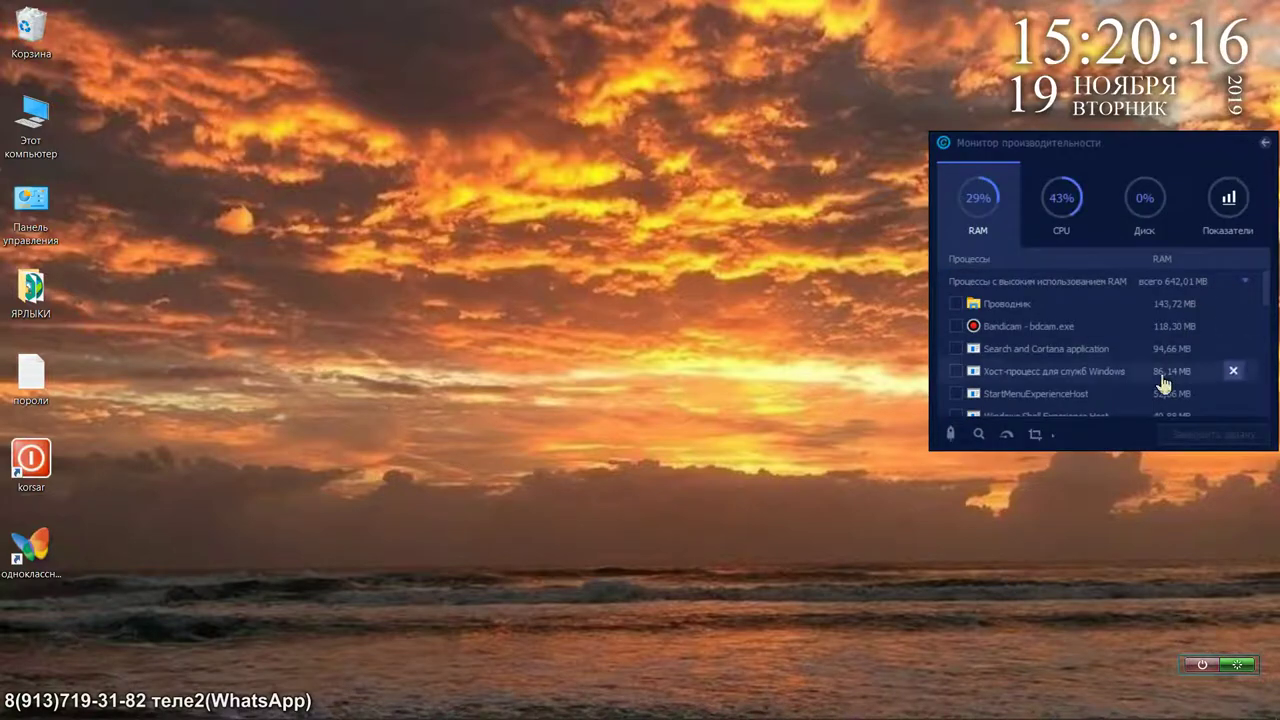
scroll(1163, 383, down, 3)
scroll(1163, 383, up, 3)
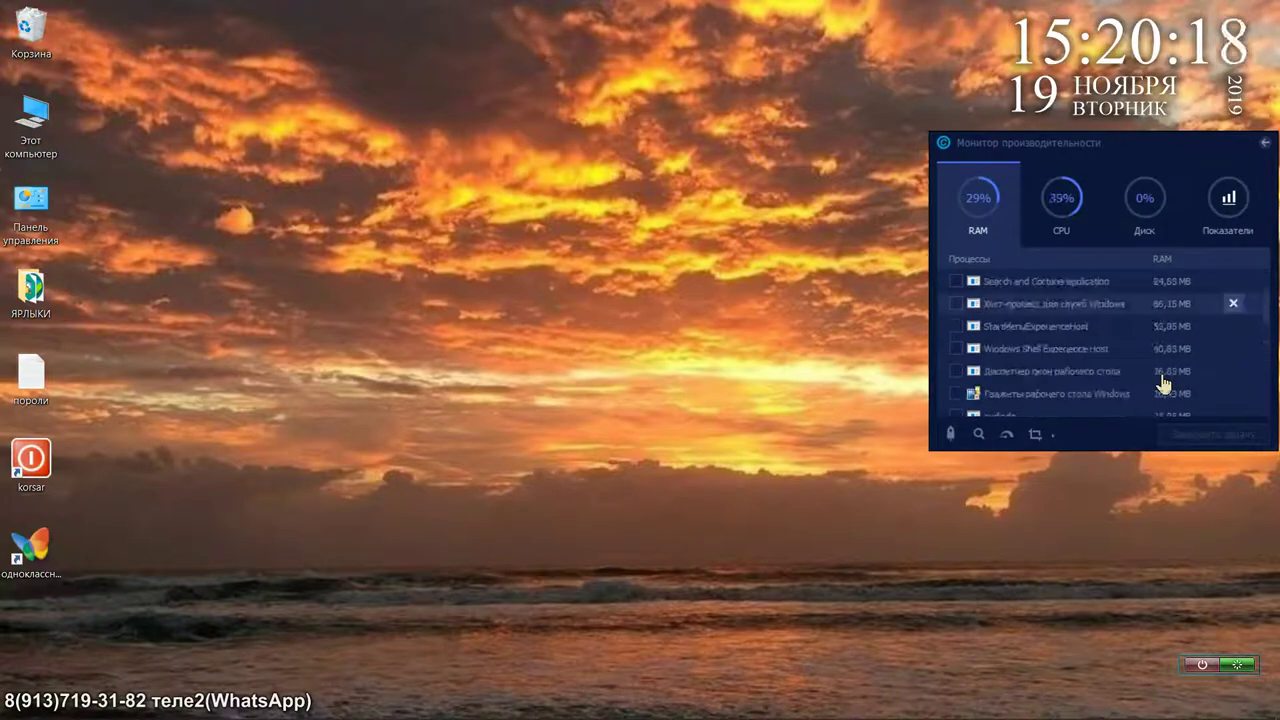
scroll(1163, 383, down, 5)
scroll(1163, 383, up, 5)
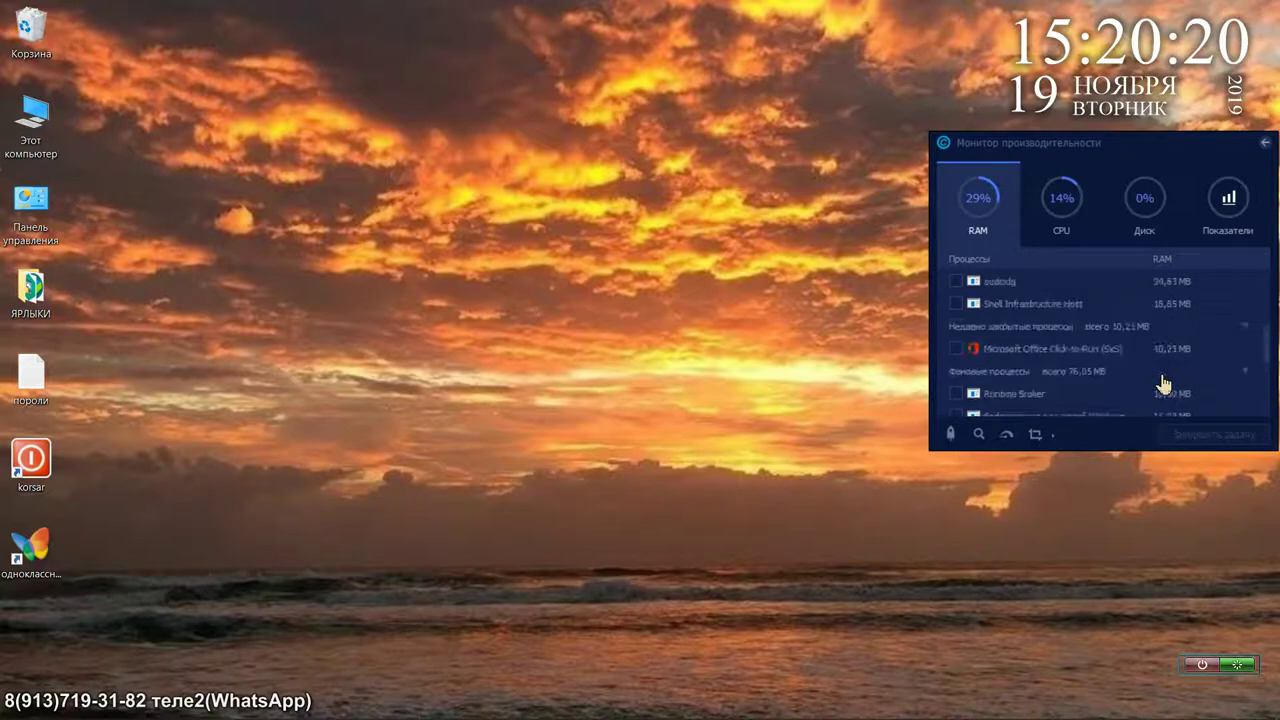
click(1266, 143)
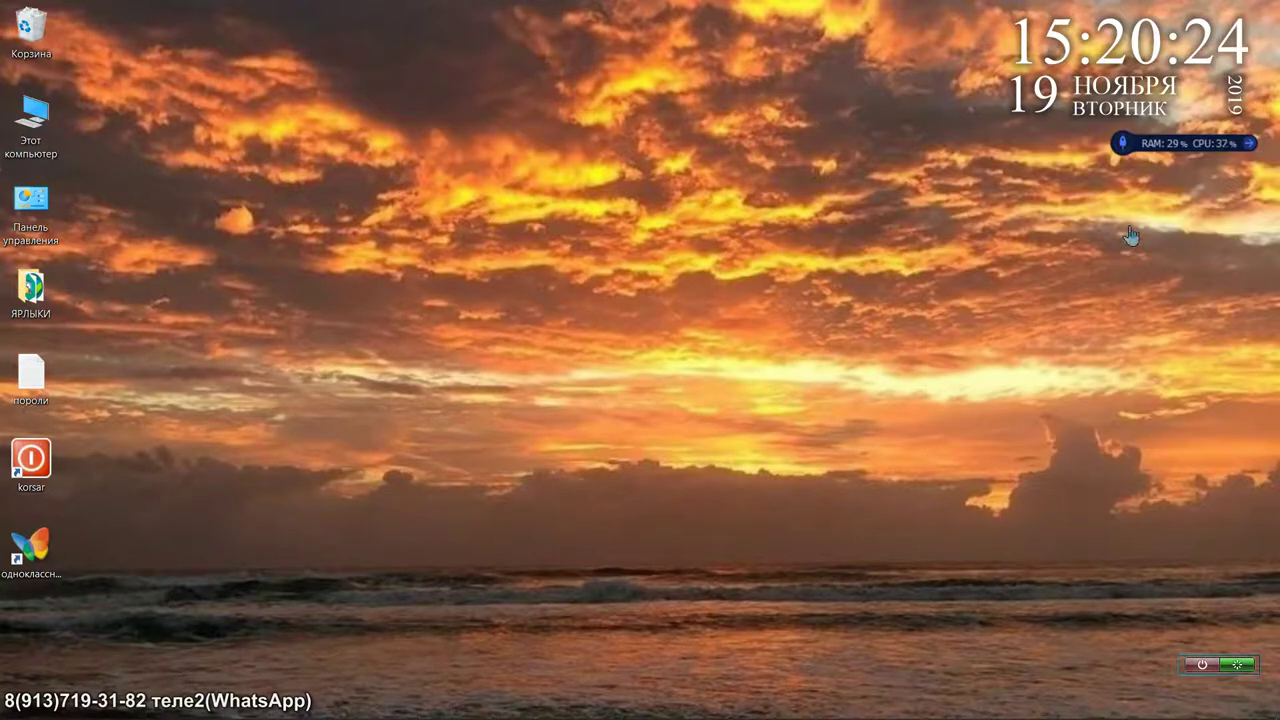